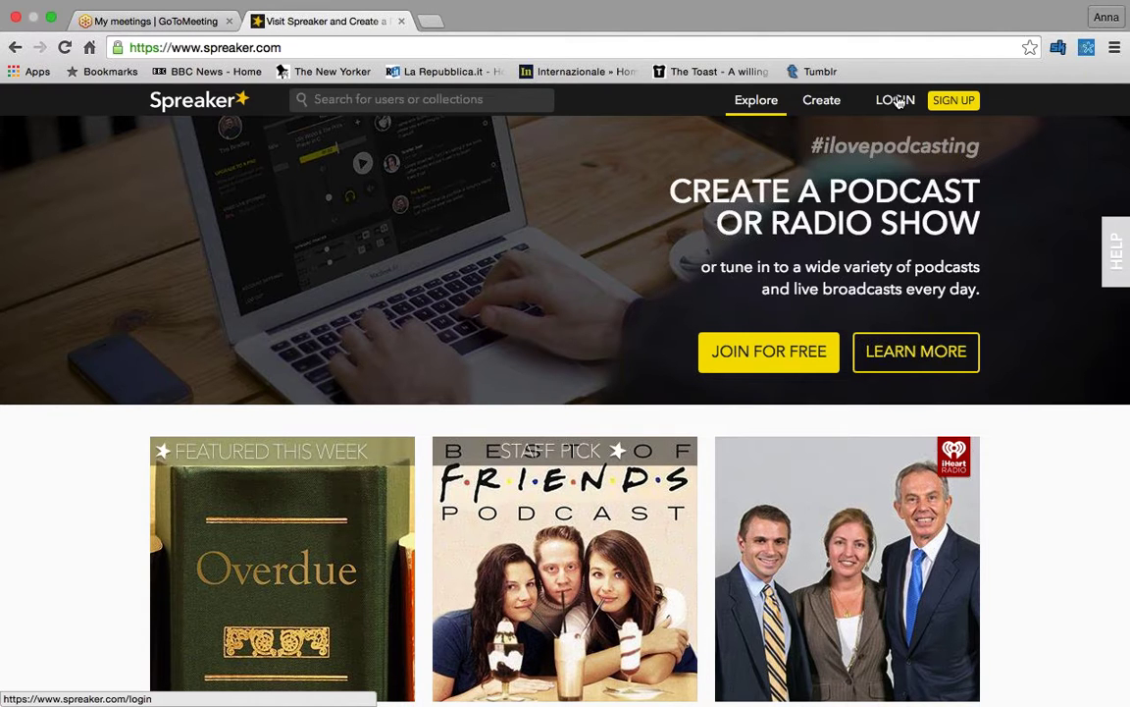
# - Sign in with the saved credentials and open the Profile Data account settings from the avatar menu
pyautogui.click(897, 101)
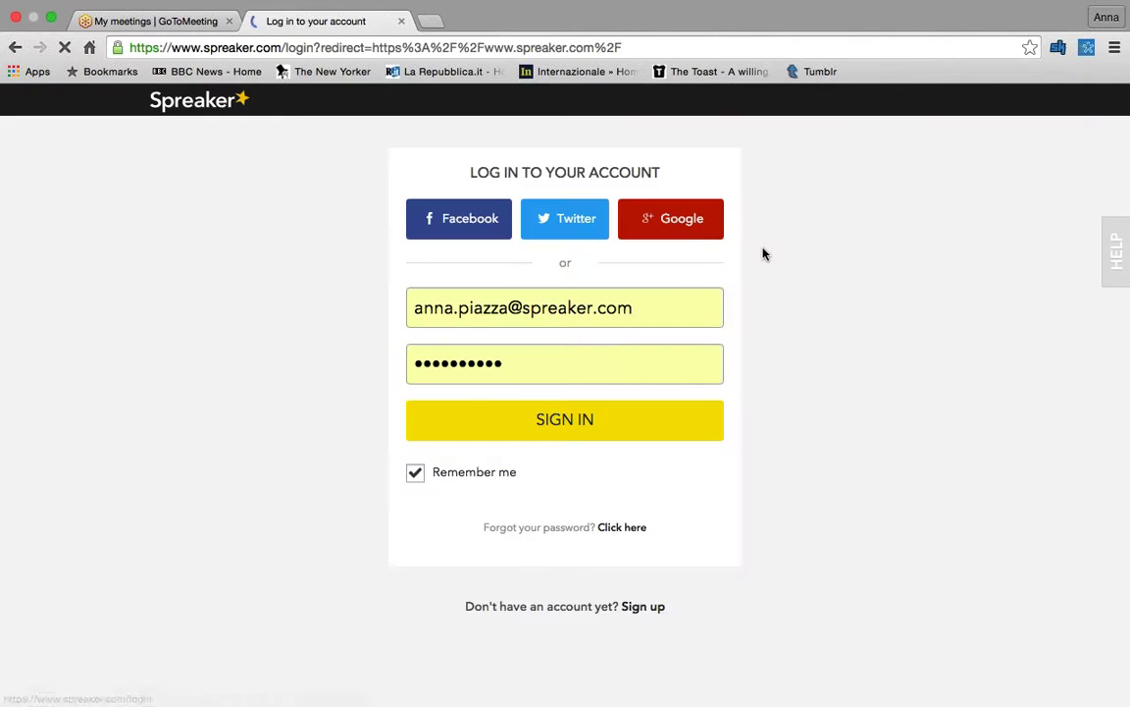
pyautogui.click(585, 421)
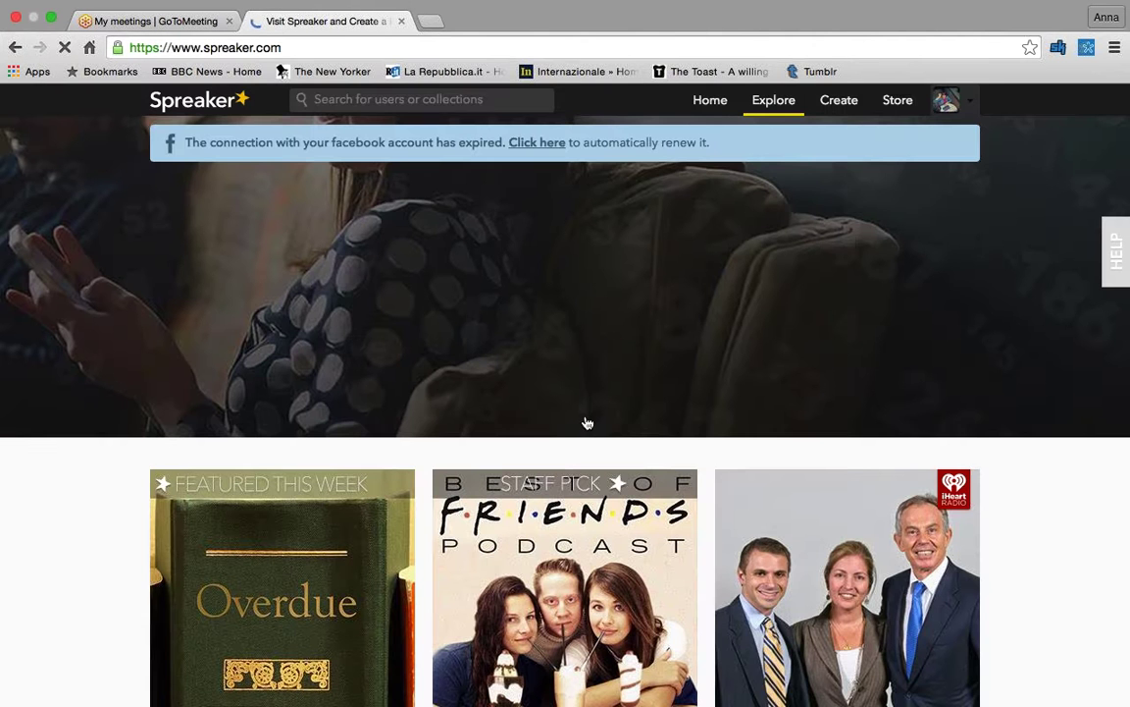
pyautogui.scroll(-1, 585, 421)
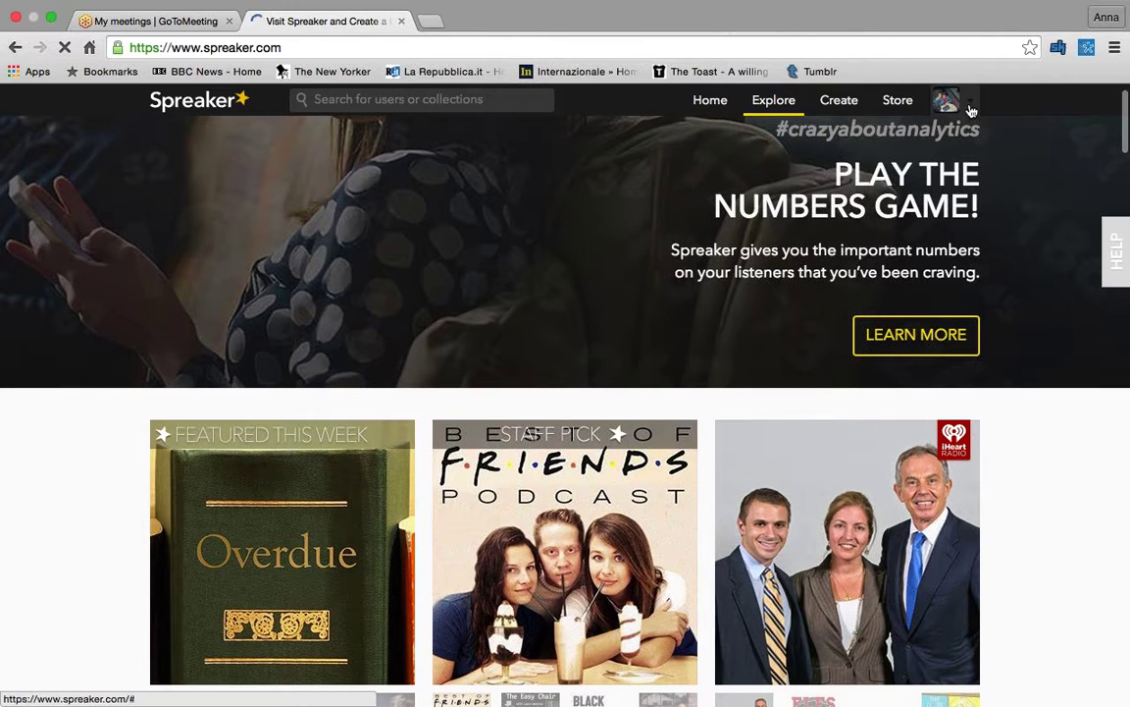
pyautogui.click(971, 108)
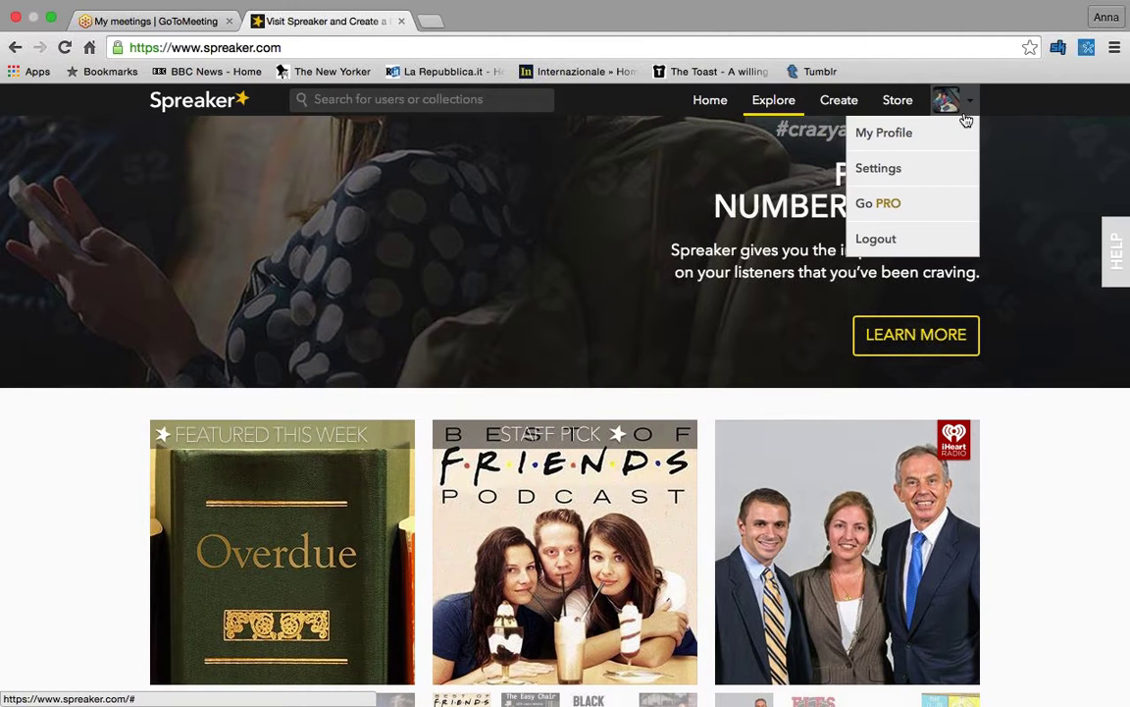
pyautogui.click(940, 168)
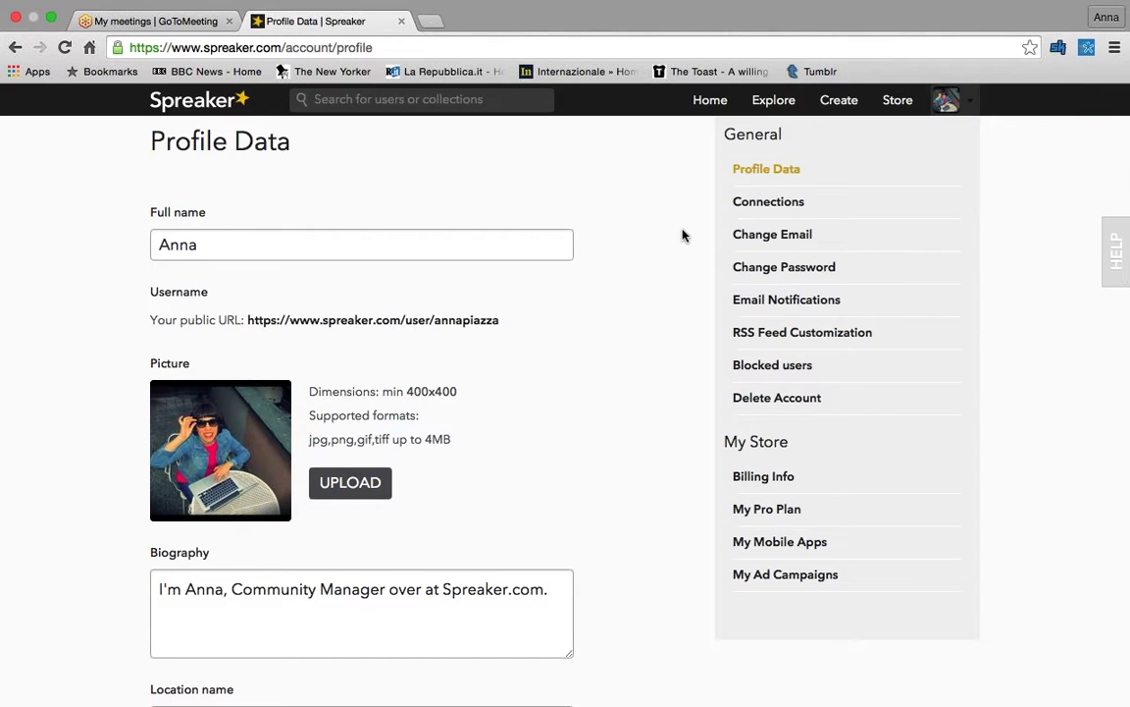
pyautogui.scroll(-2, 684, 235)
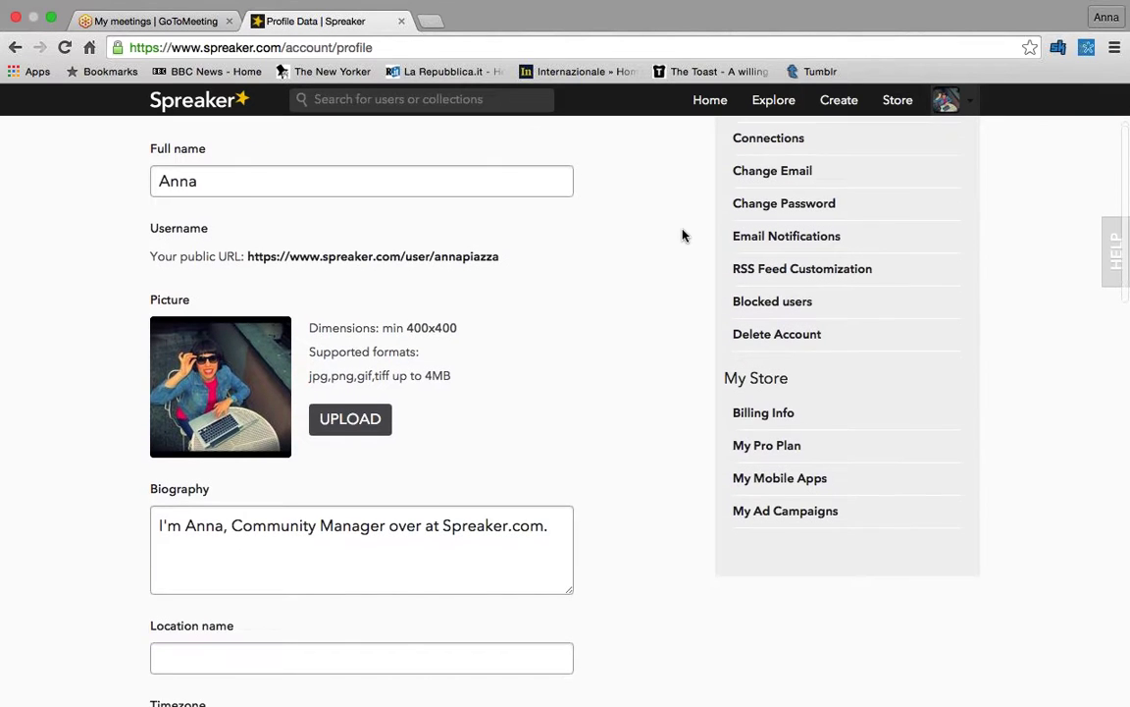
pyautogui.scroll(-1, 684, 235)
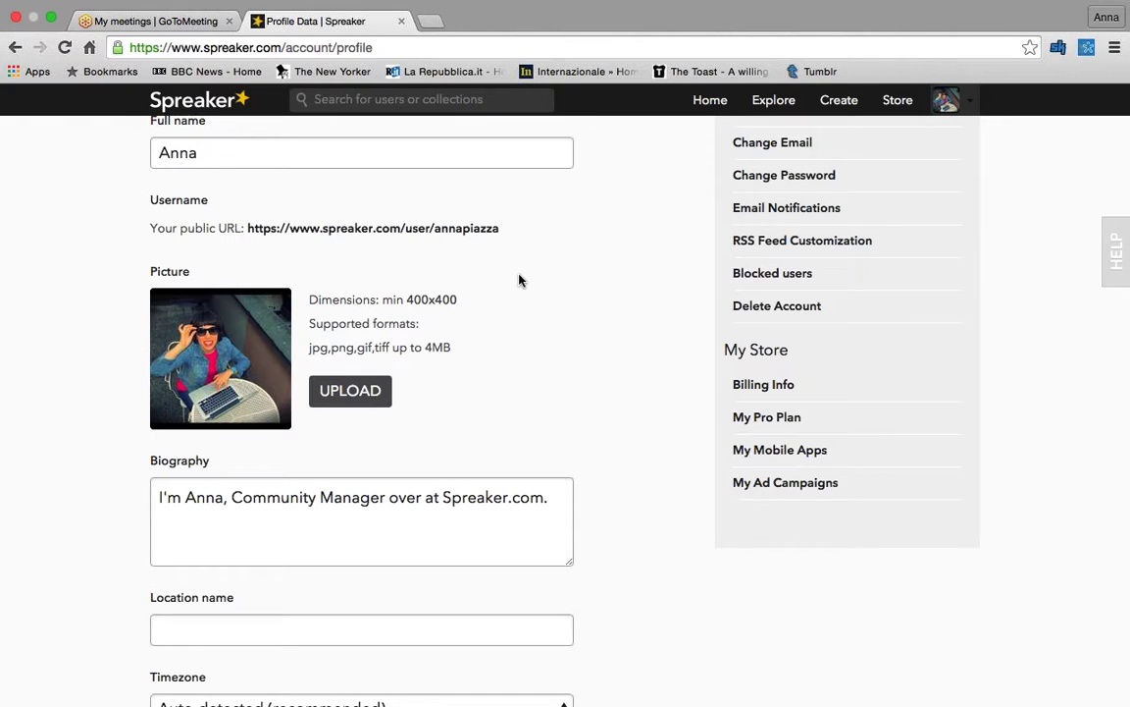
pyautogui.scroll(-4, 520, 280)
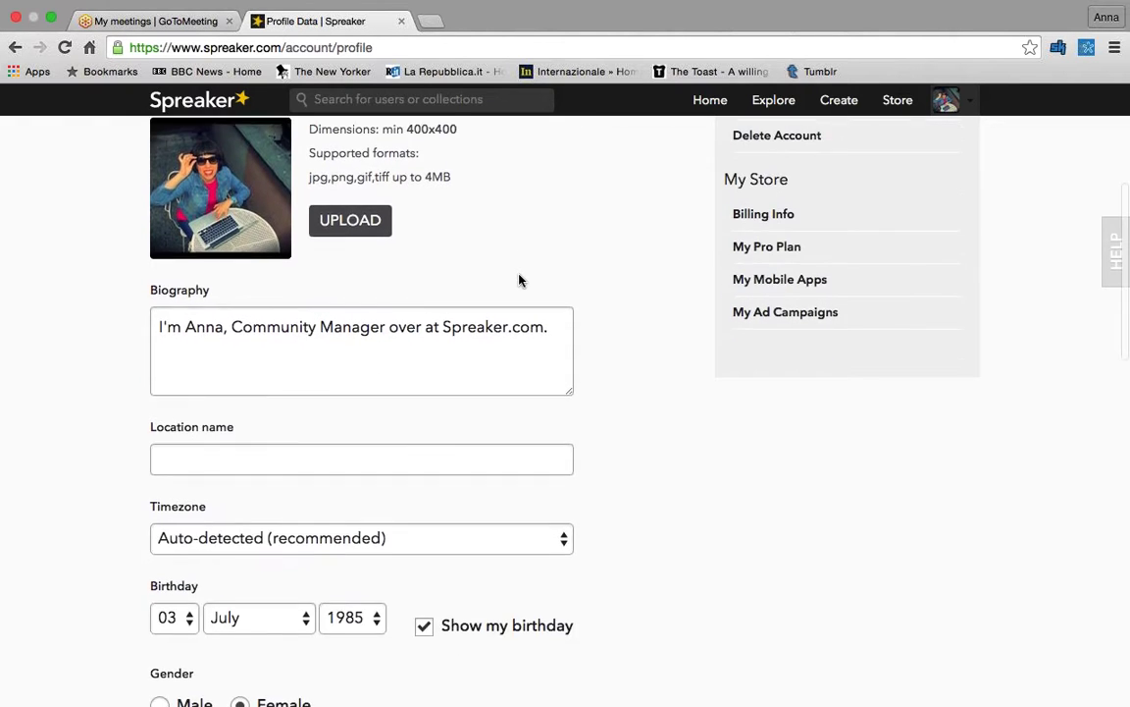
pyautogui.scroll(-8, 519, 281)
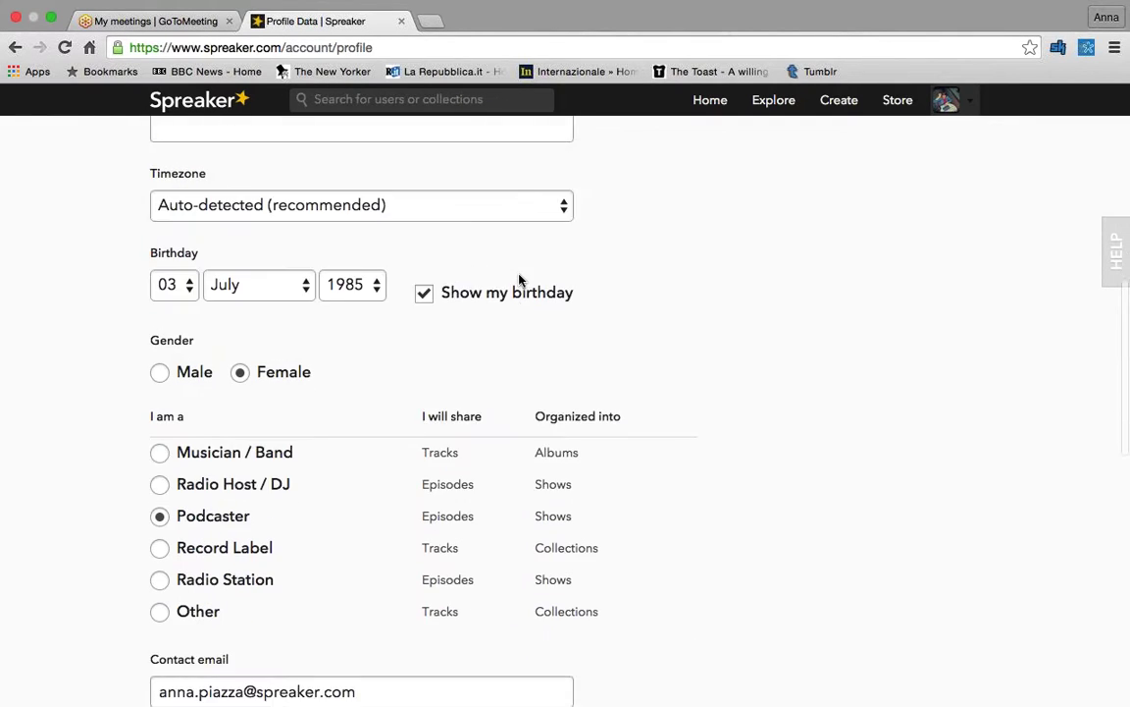
pyautogui.scroll(-1, 519, 280)
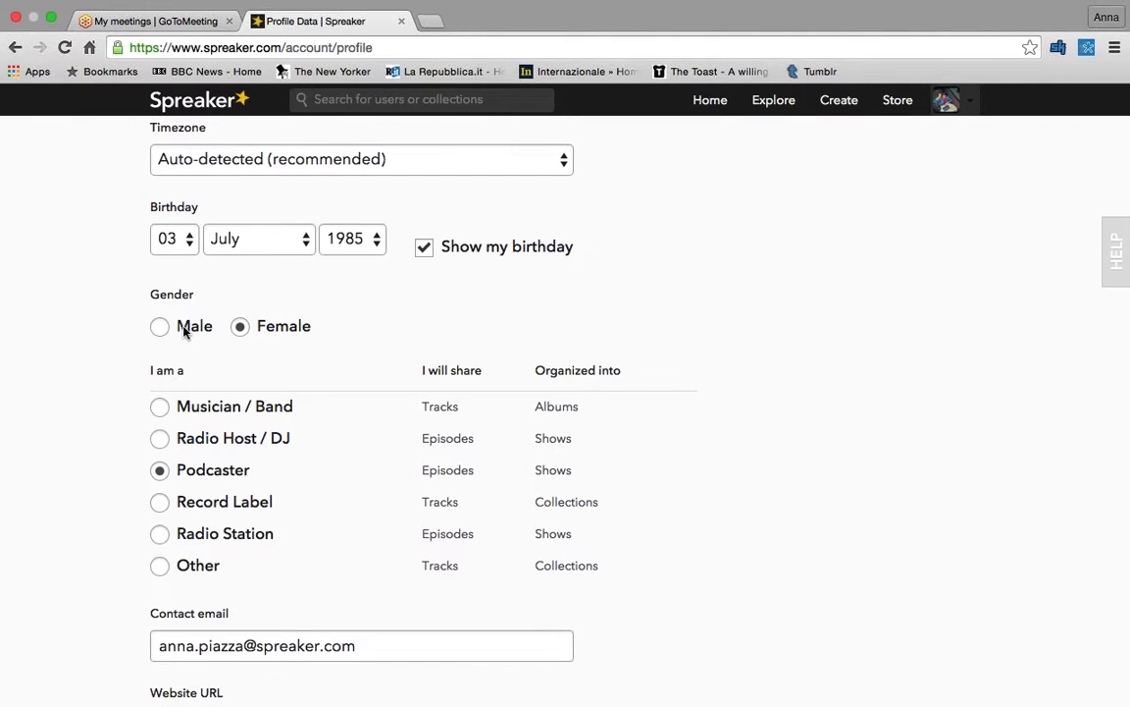
pyautogui.scroll(-1, 109, 345)
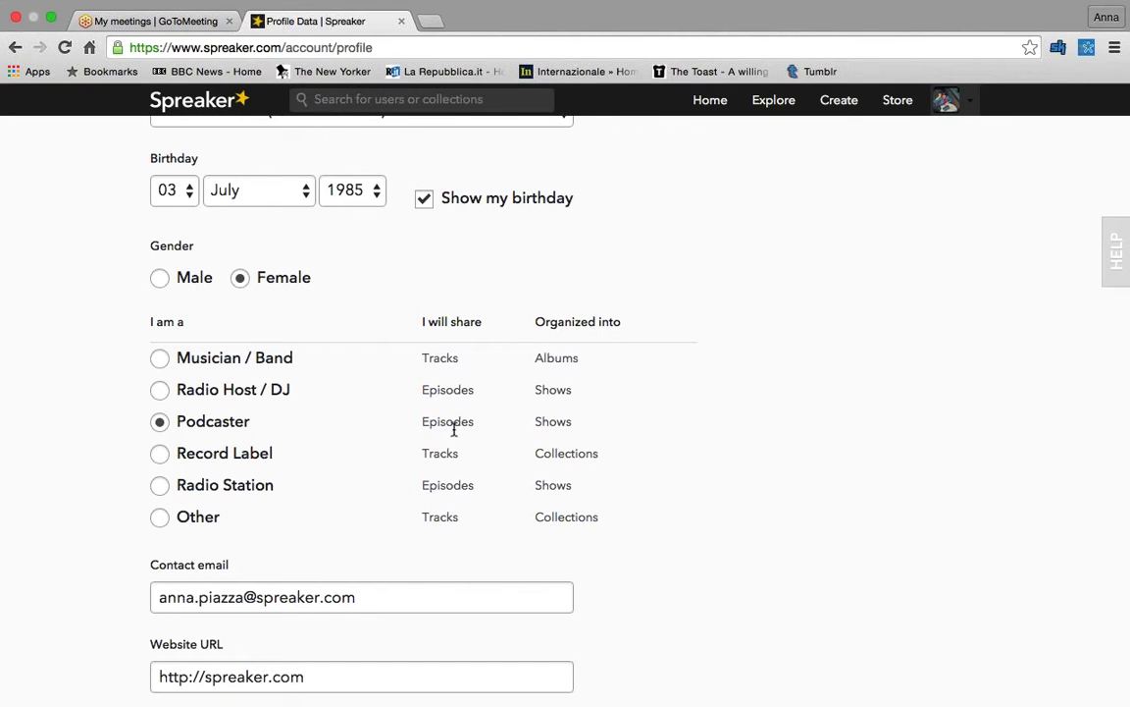
pyautogui.scroll(-5, 454, 429)
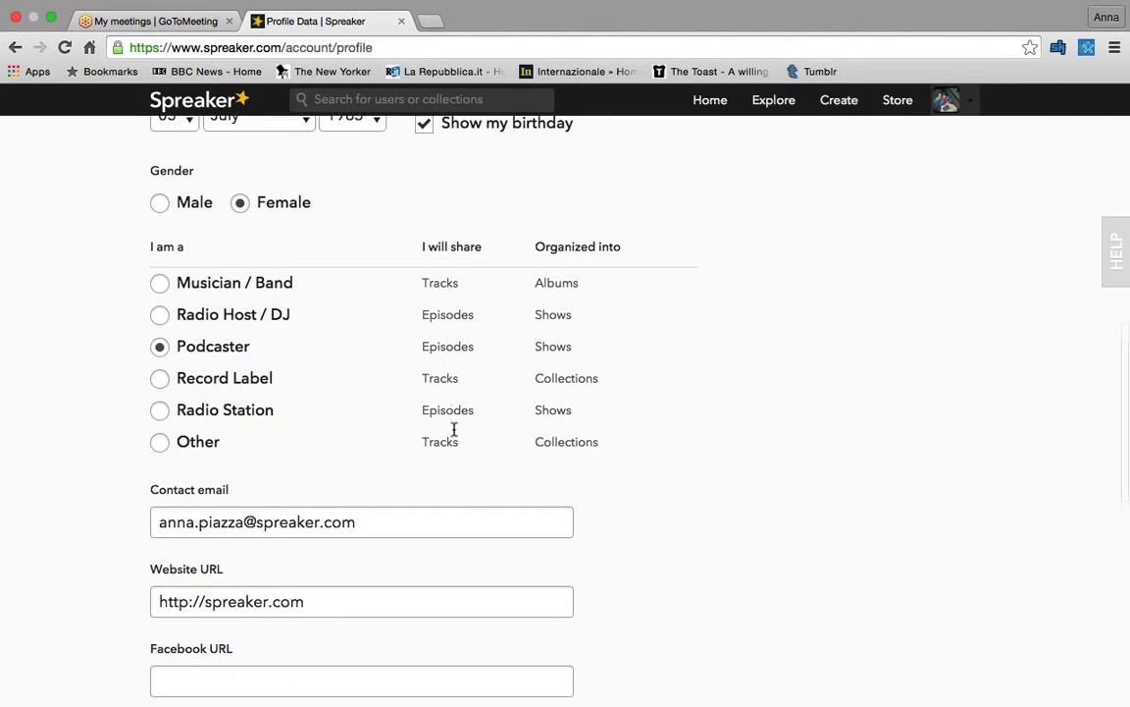
pyautogui.scroll(-6, 454, 432)
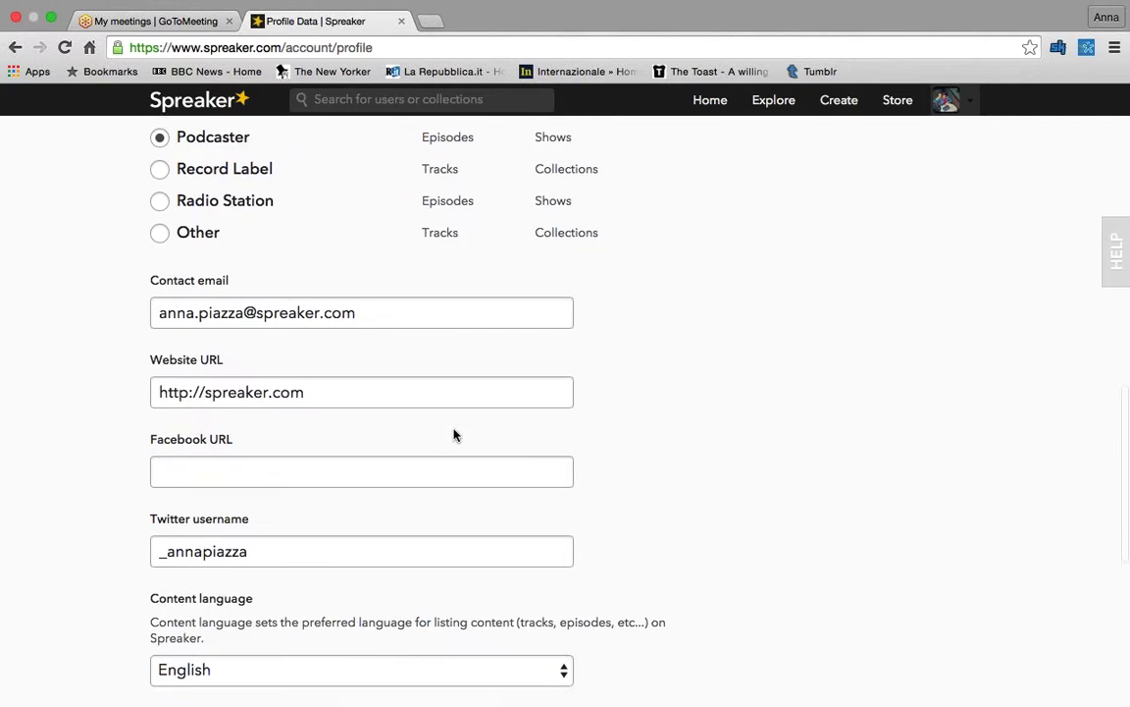
pyautogui.scroll(12, 454, 432)
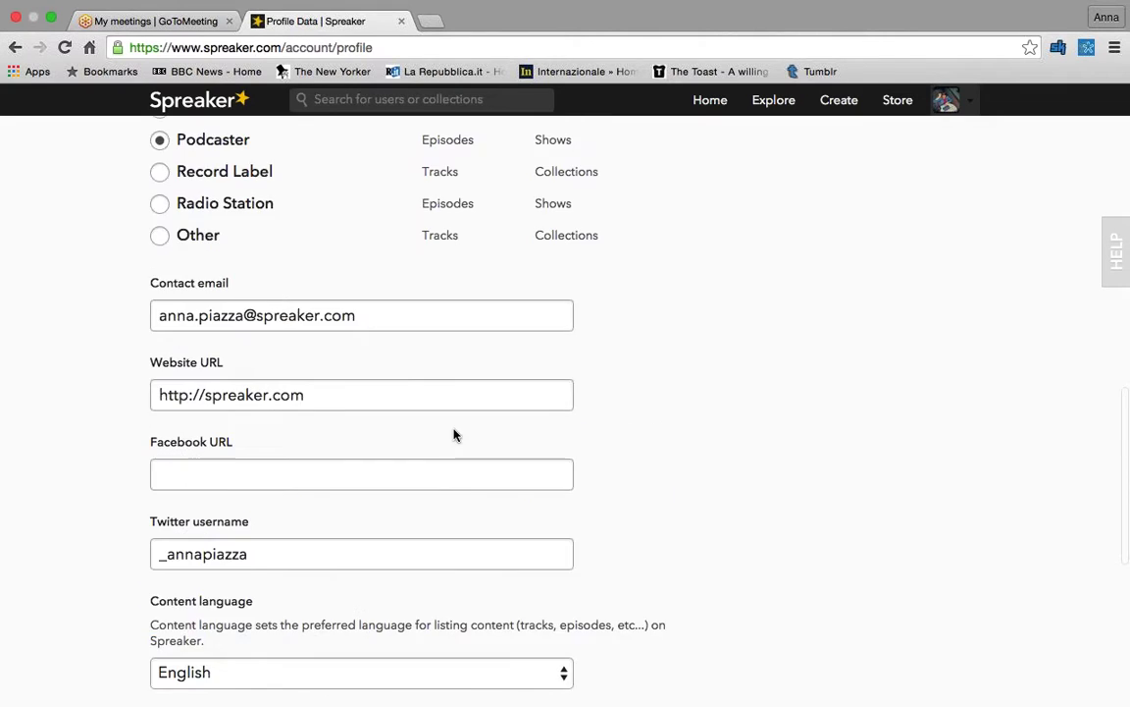
pyautogui.scroll(14, 455, 435)
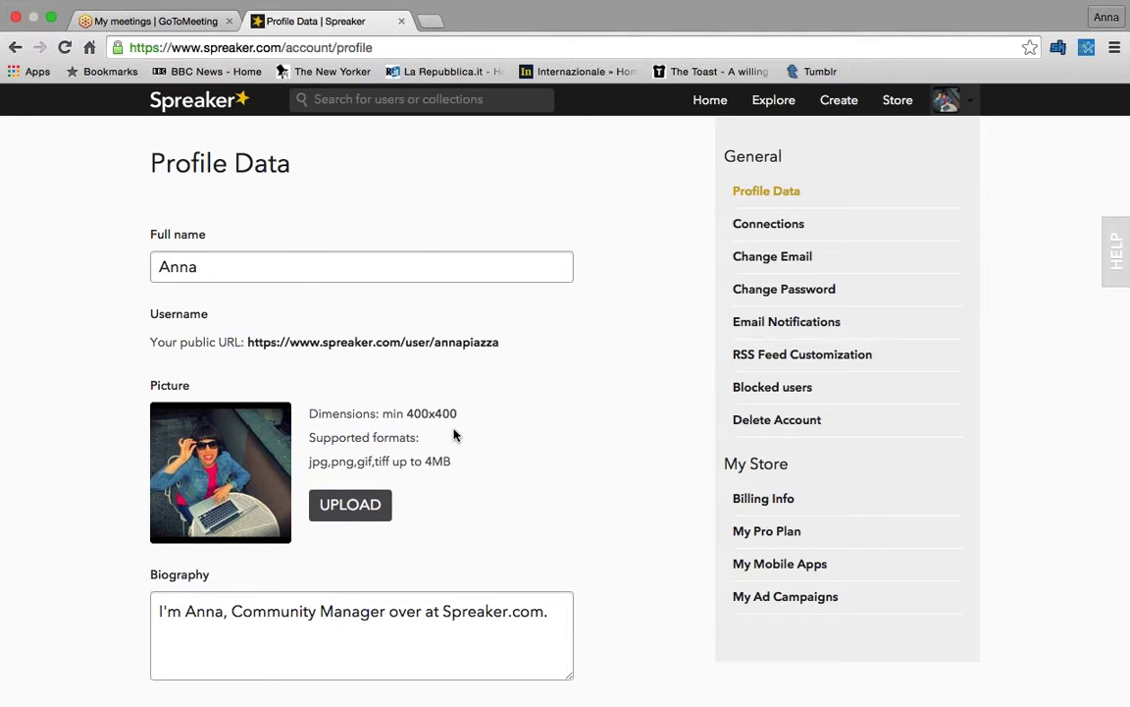
# - Save the profile changes and view the public My Profile page
pyautogui.scroll(-1, 454, 435)
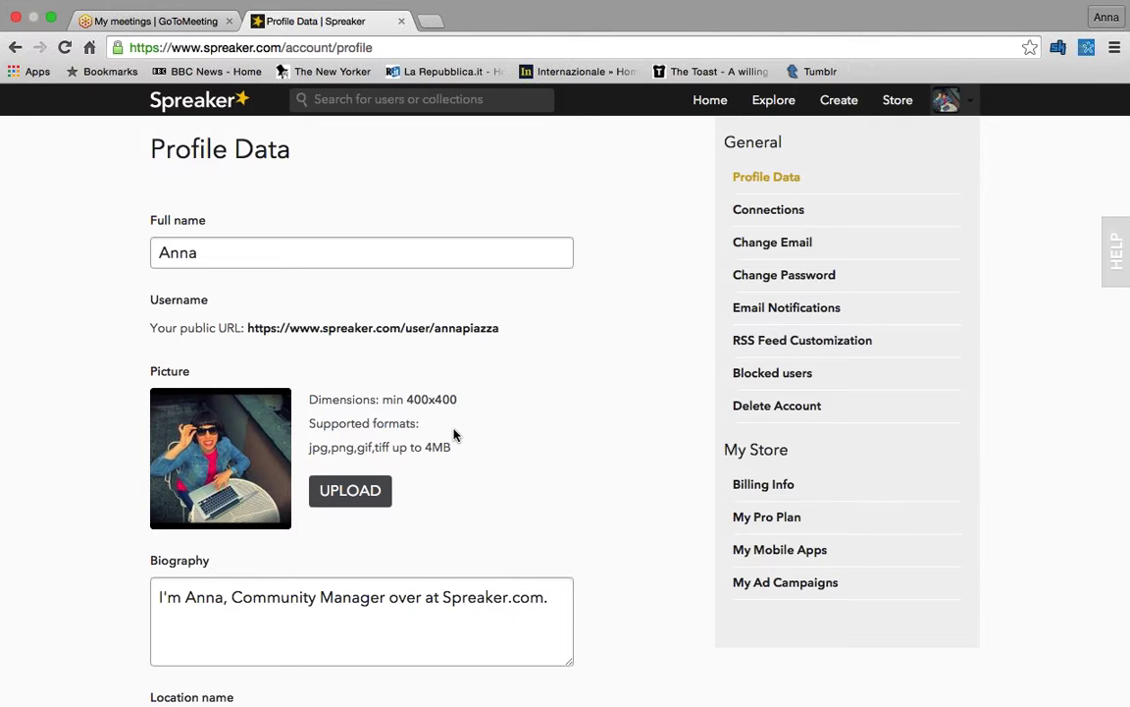
pyautogui.scroll(-15, 455, 431)
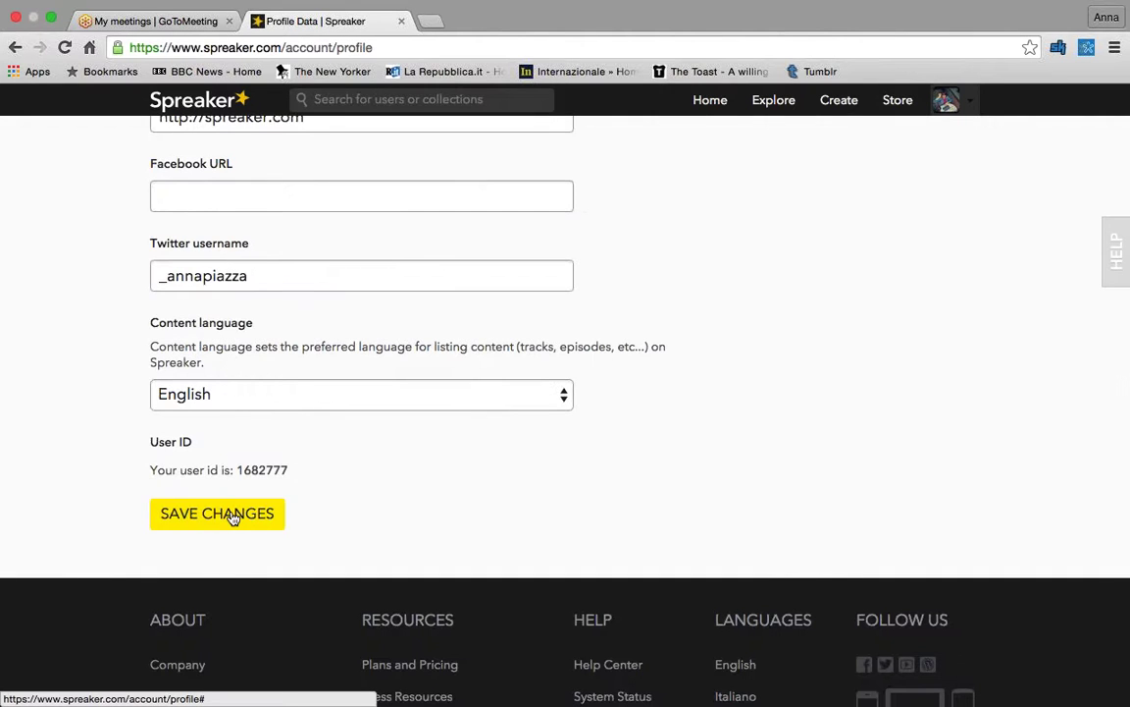
pyautogui.click(233, 518)
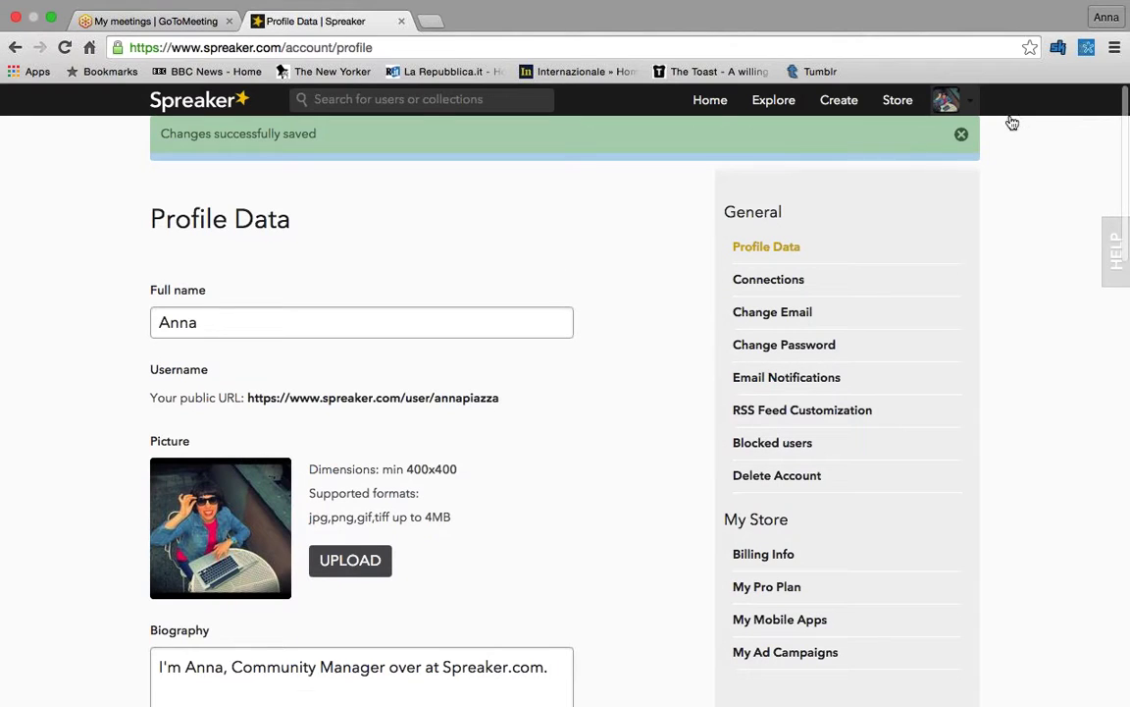
pyautogui.click(947, 100)
pyautogui.click(954, 134)
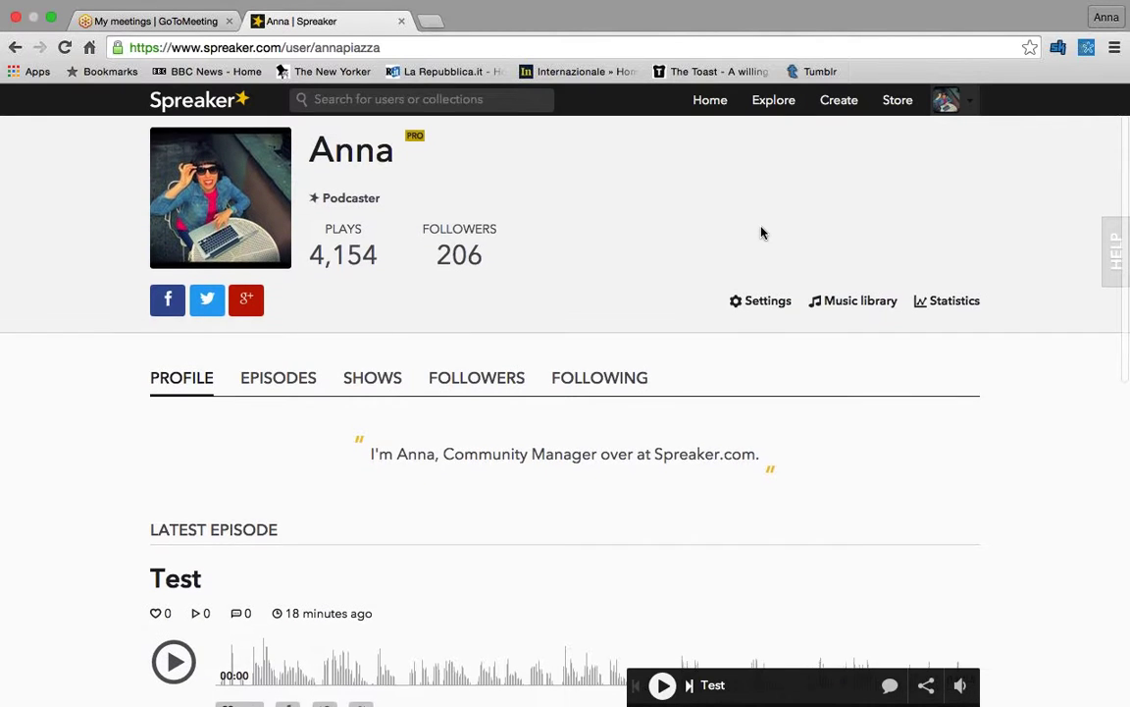
pyautogui.scroll(-4, 762, 233)
pyautogui.scroll(-4, 762, 233)
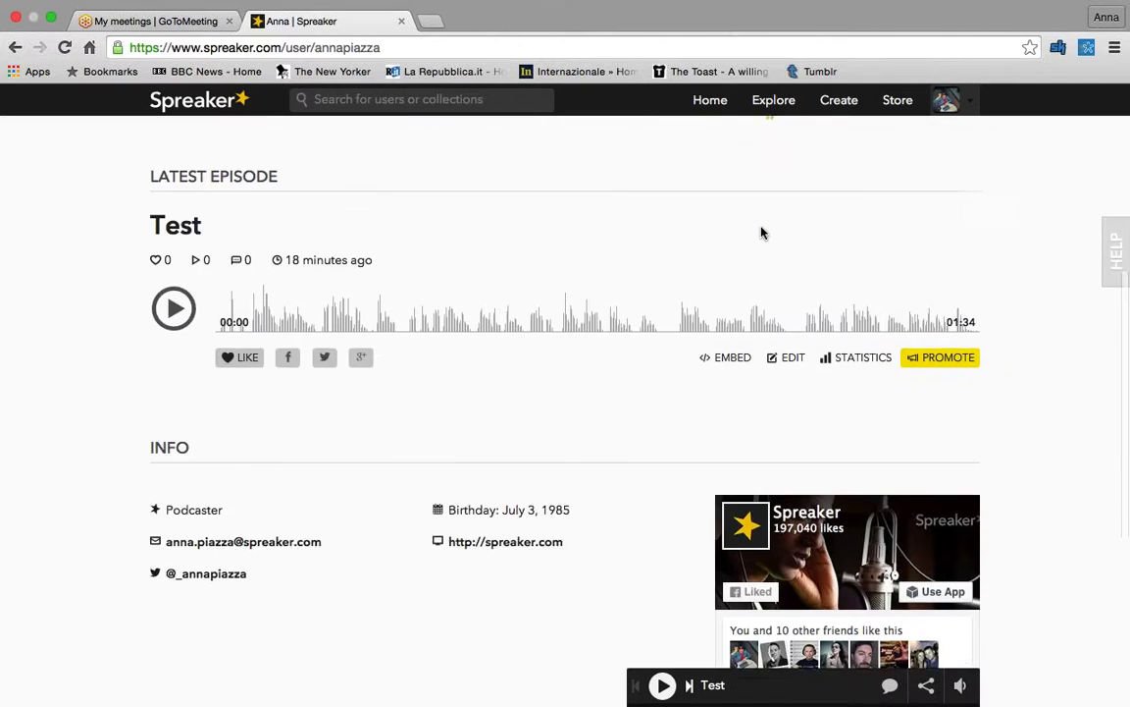
pyautogui.scroll(5, 762, 232)
pyautogui.scroll(4, 763, 232)
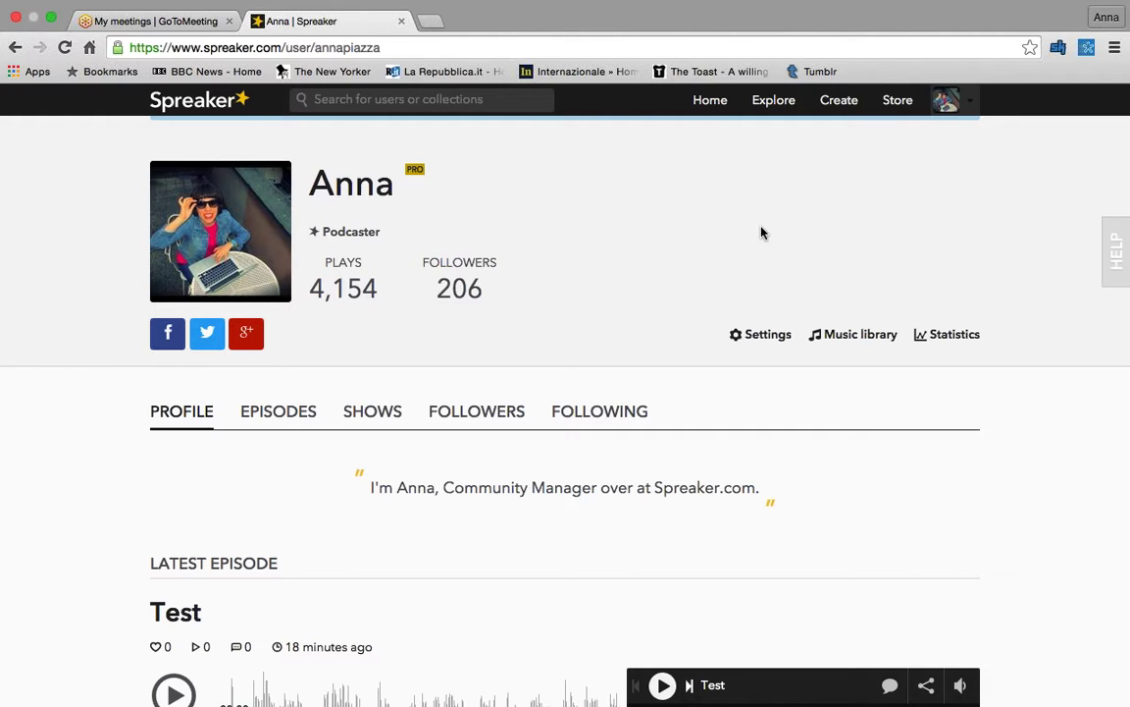
pyautogui.scroll(-2, 762, 232)
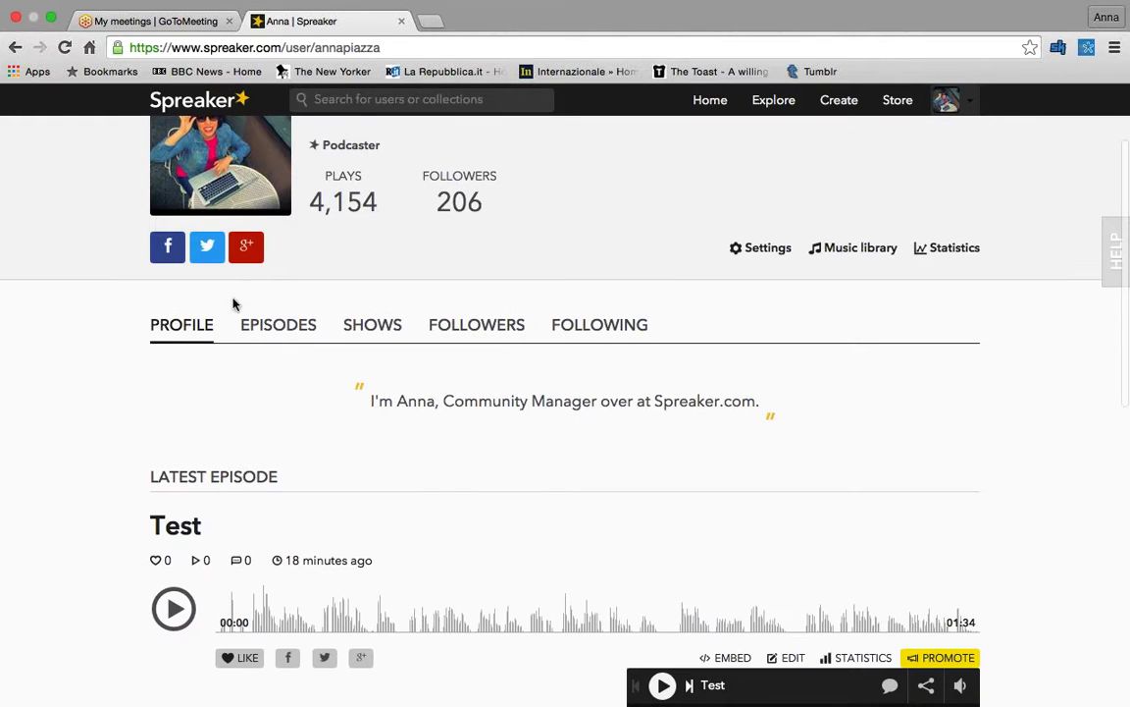
pyautogui.click(278, 325)
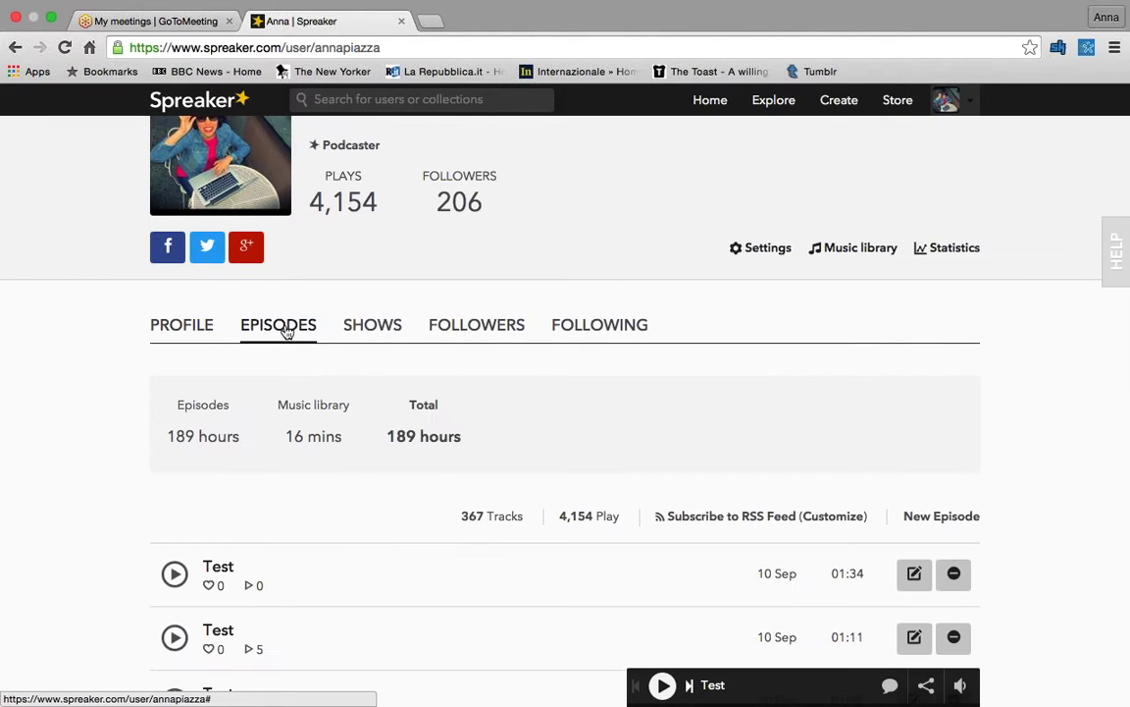
pyautogui.click(370, 328)
pyautogui.click(484, 334)
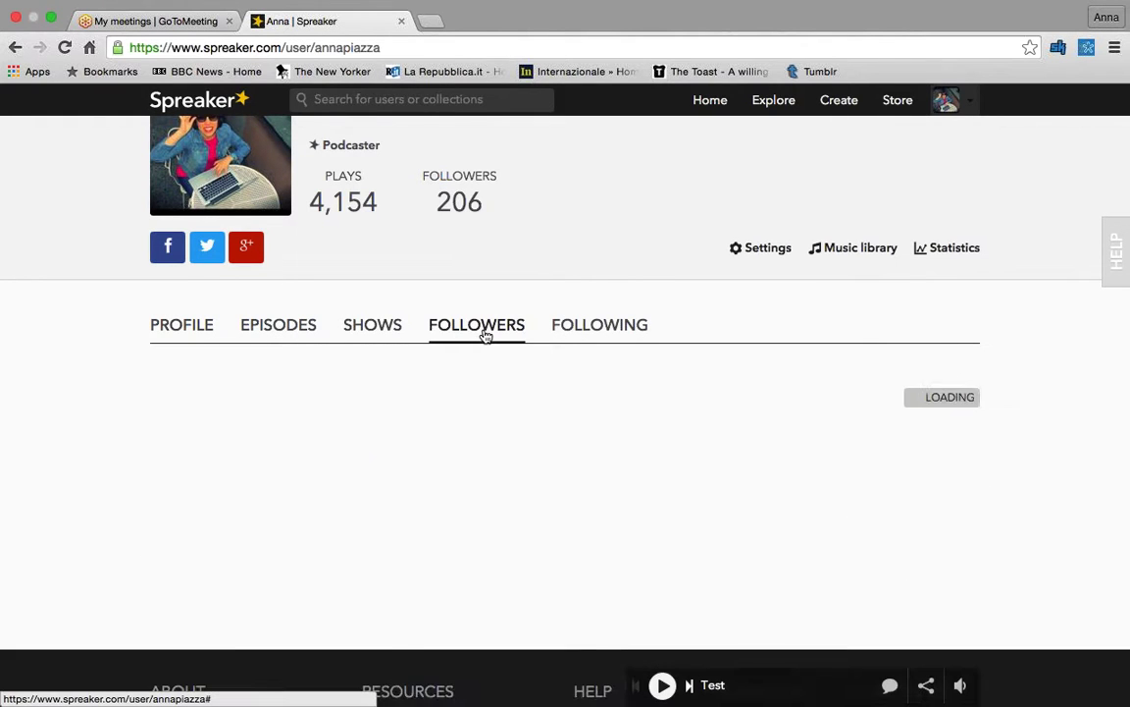
pyautogui.click(583, 333)
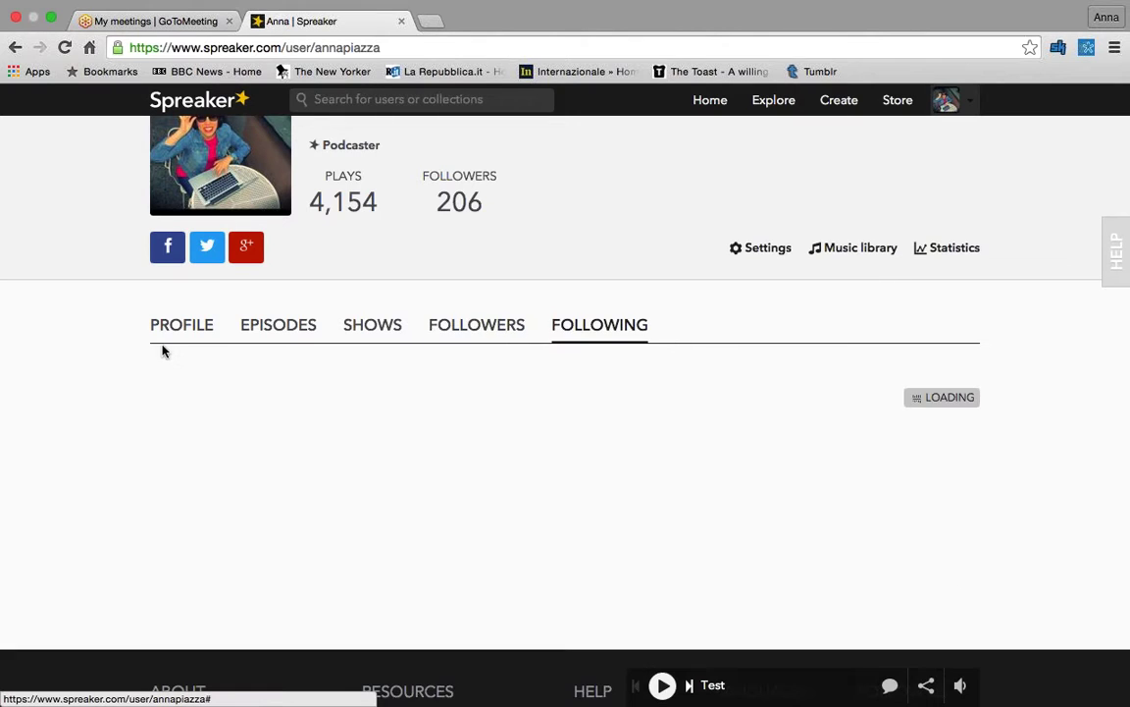
pyautogui.click(182, 326)
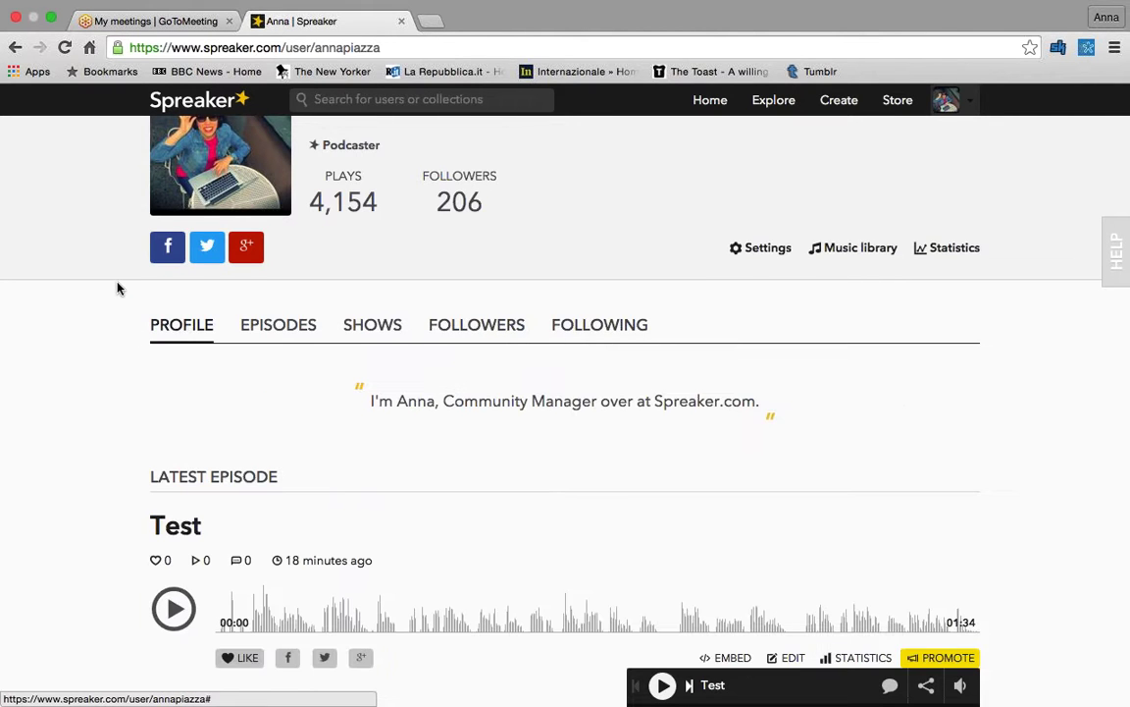
pyautogui.scroll(-2, 116, 288)
pyautogui.scroll(-2, 117, 289)
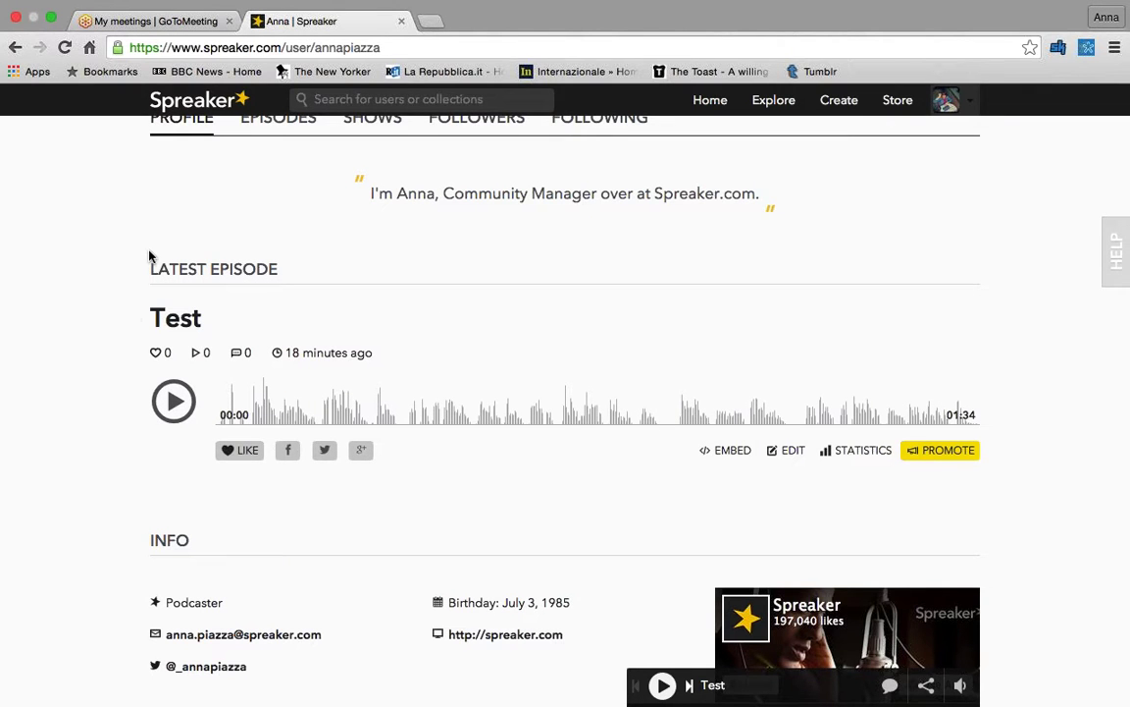
pyautogui.scroll(-3, 150, 257)
pyautogui.scroll(8, 151, 258)
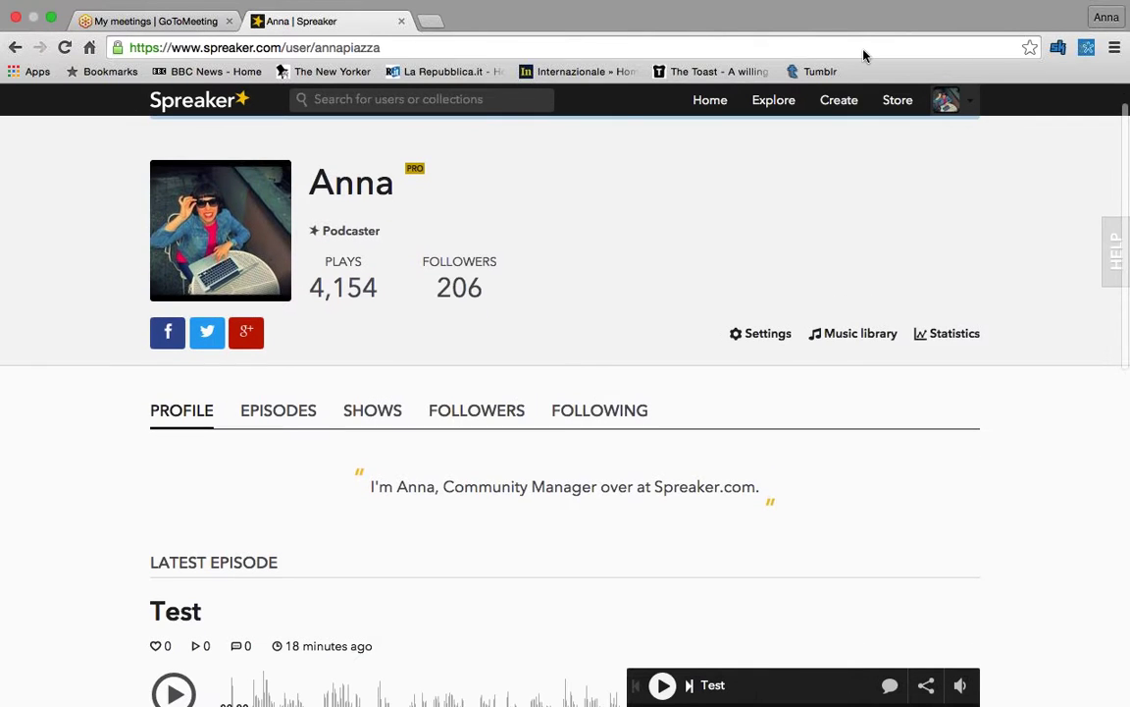
# - Start a new audio upload and choose DJ console 1.m4a from Music > GarageBand
pyautogui.click(840, 103)
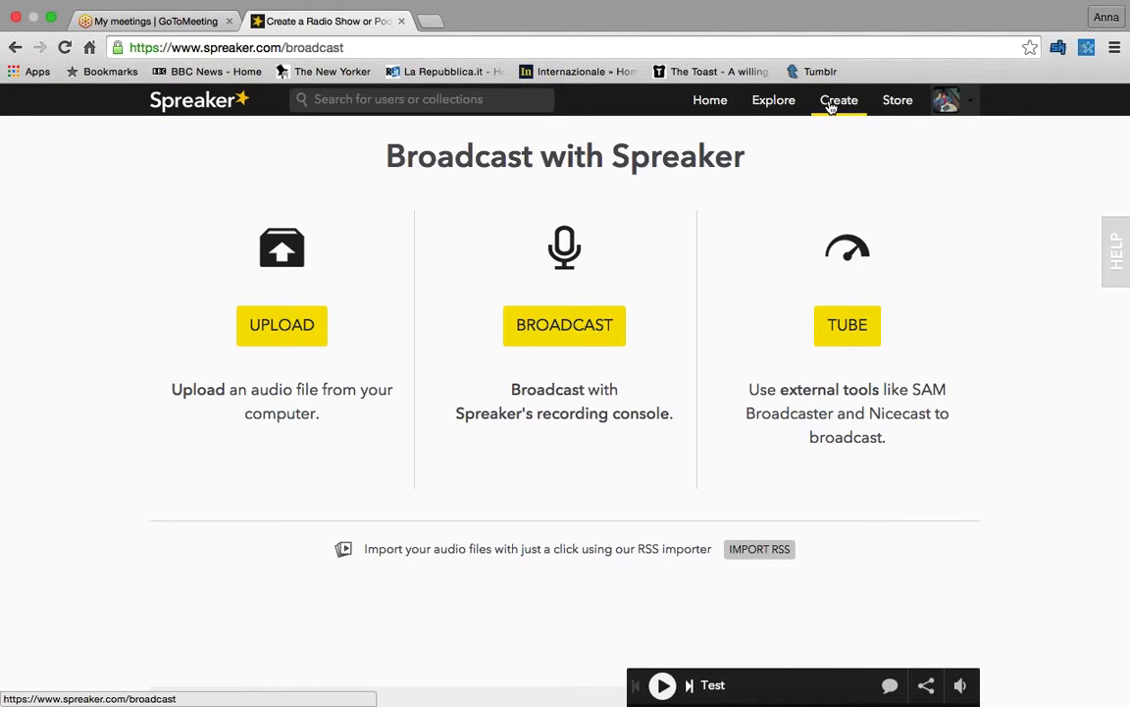
pyautogui.click(301, 326)
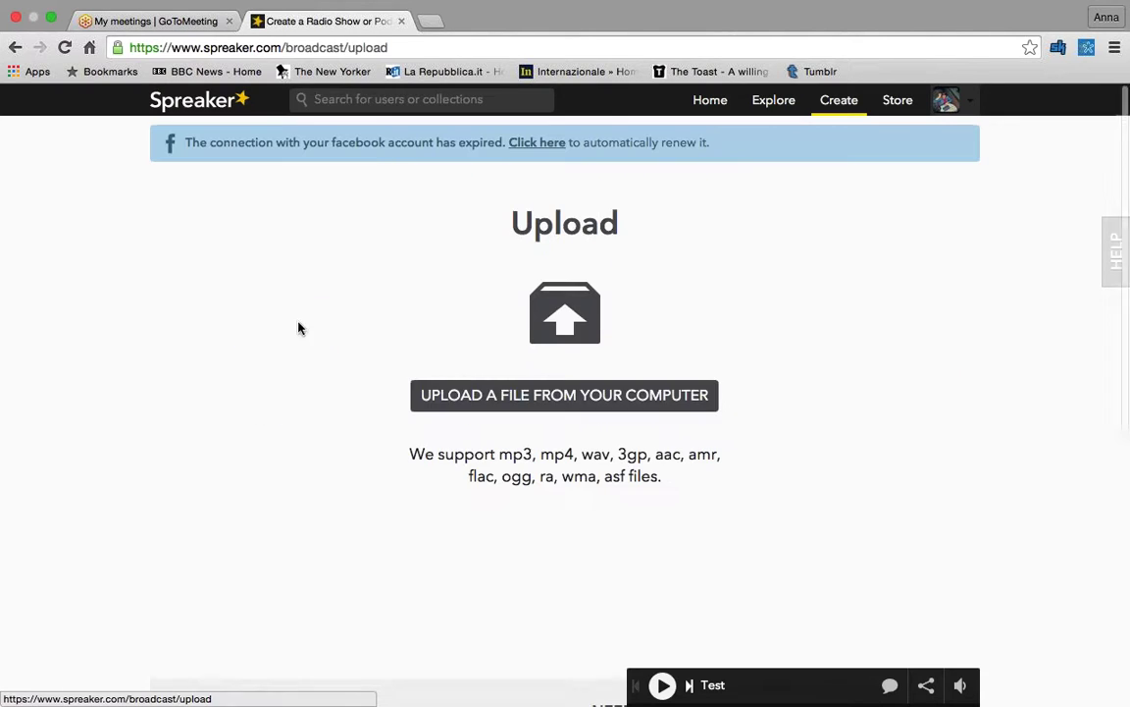
pyautogui.click(551, 397)
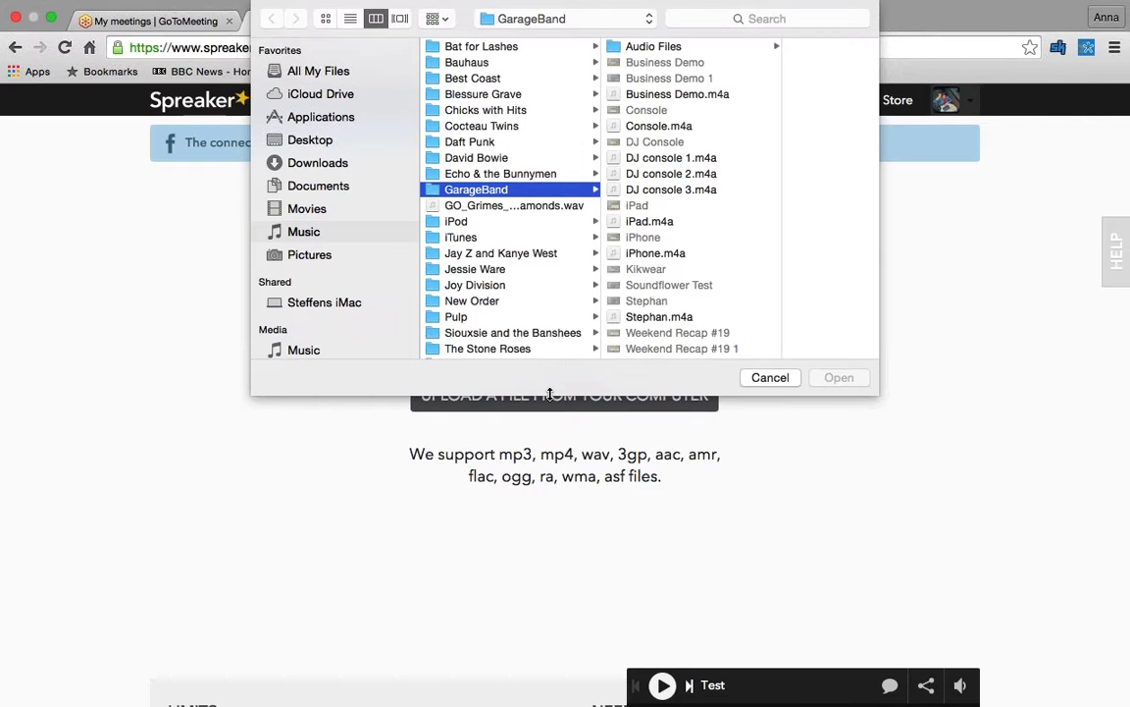
pyautogui.click(637, 157)
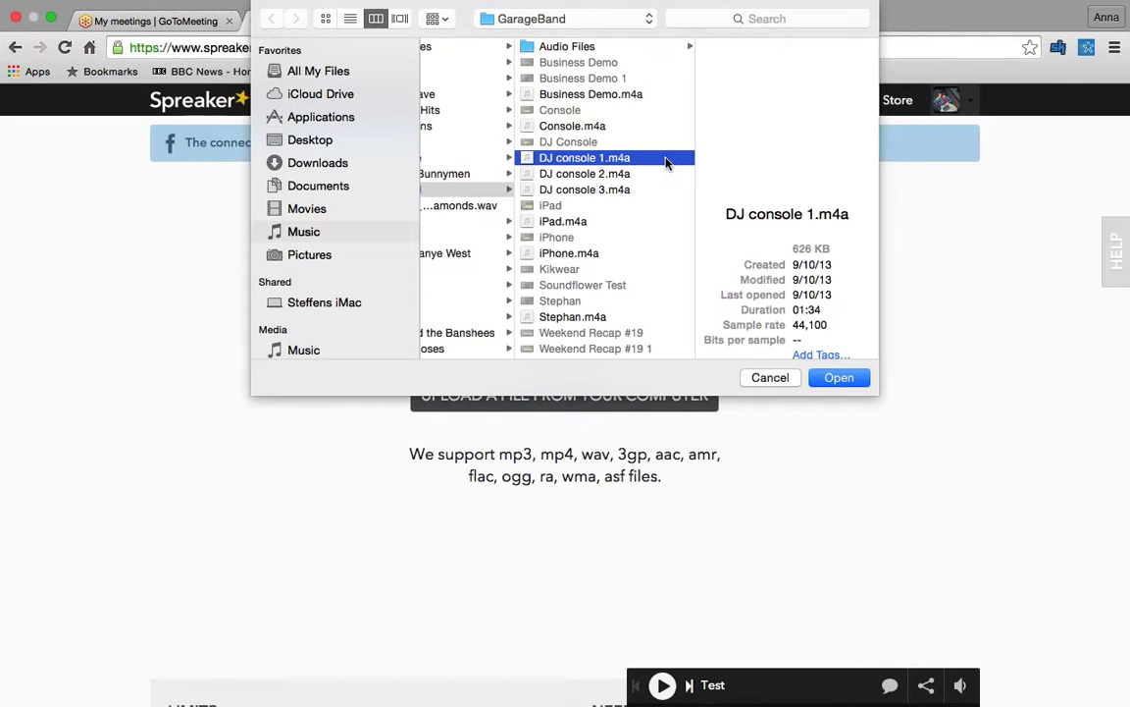
pyautogui.click(839, 378)
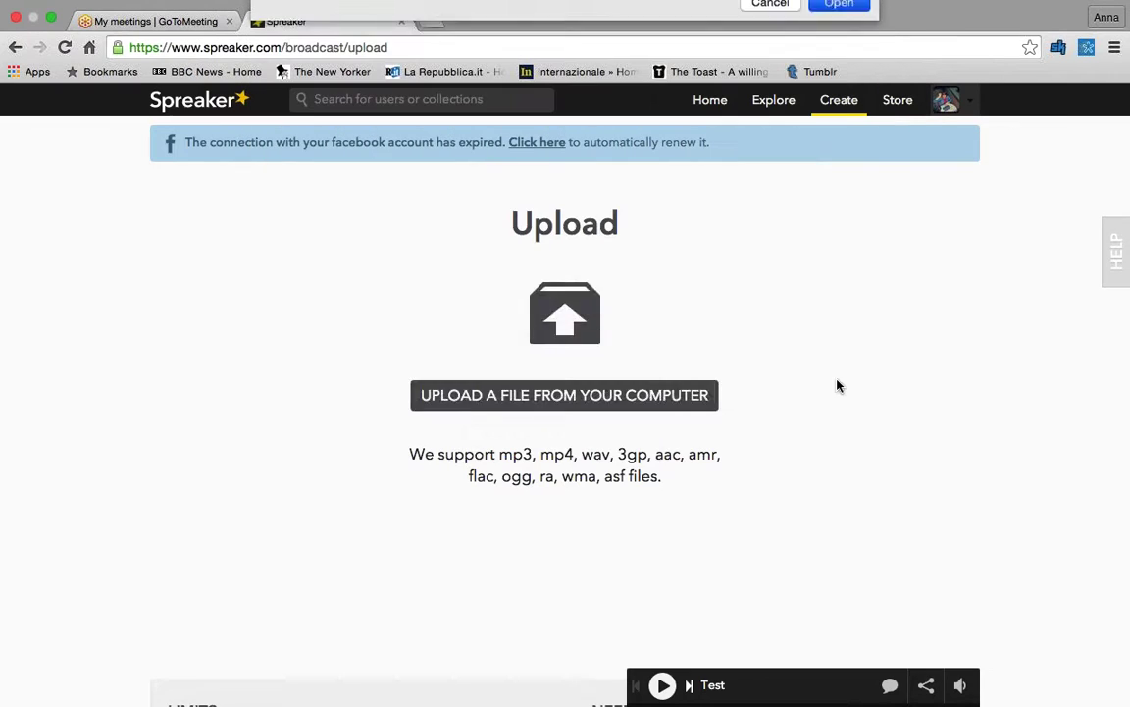
# - Replace the episode title with 'Test'
pyautogui.scroll(-3, 307, 396)
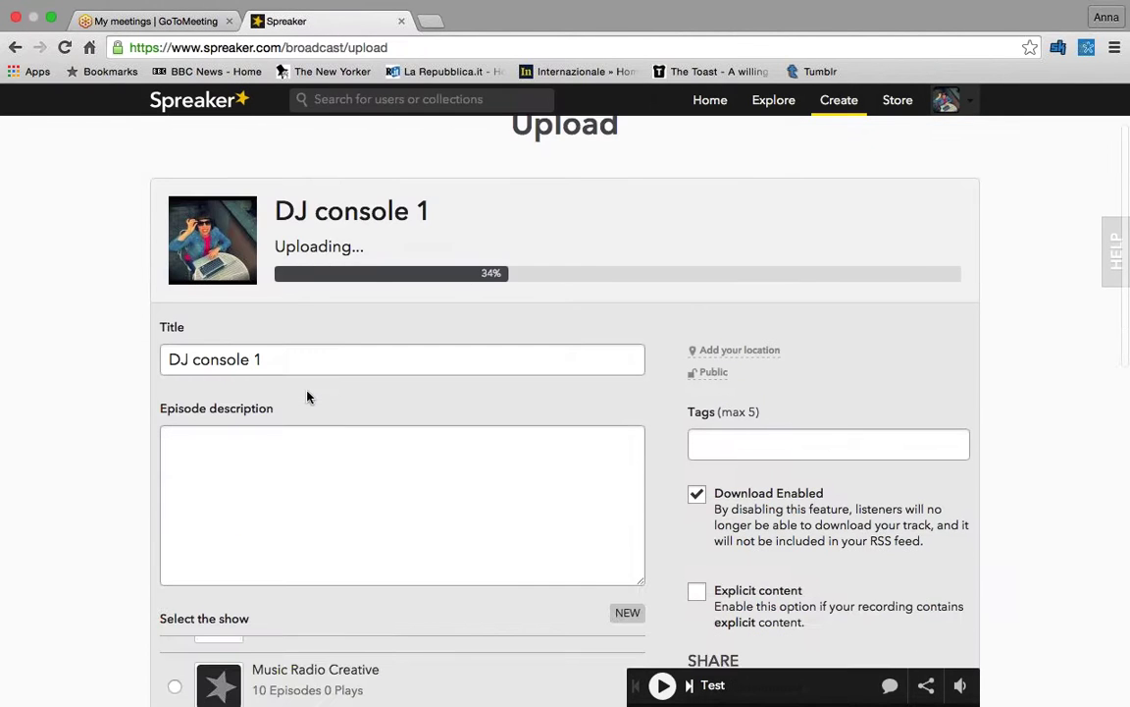
pyautogui.scroll(-1, 307, 395)
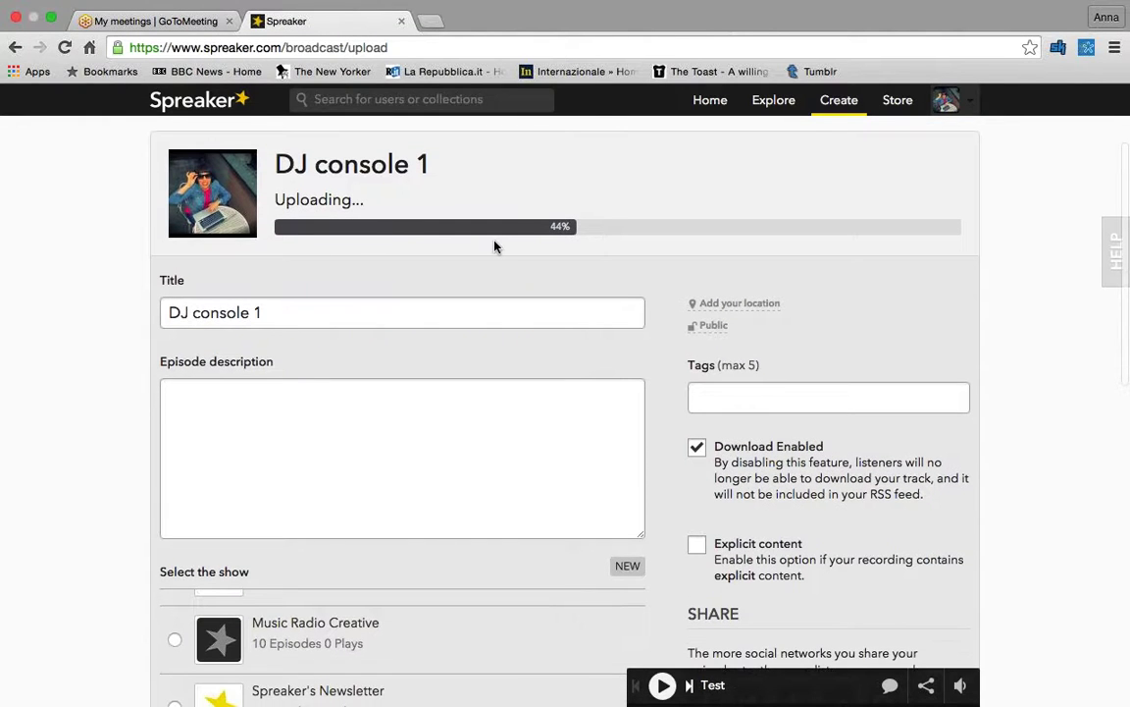
pyautogui.scroll(-3, 496, 246)
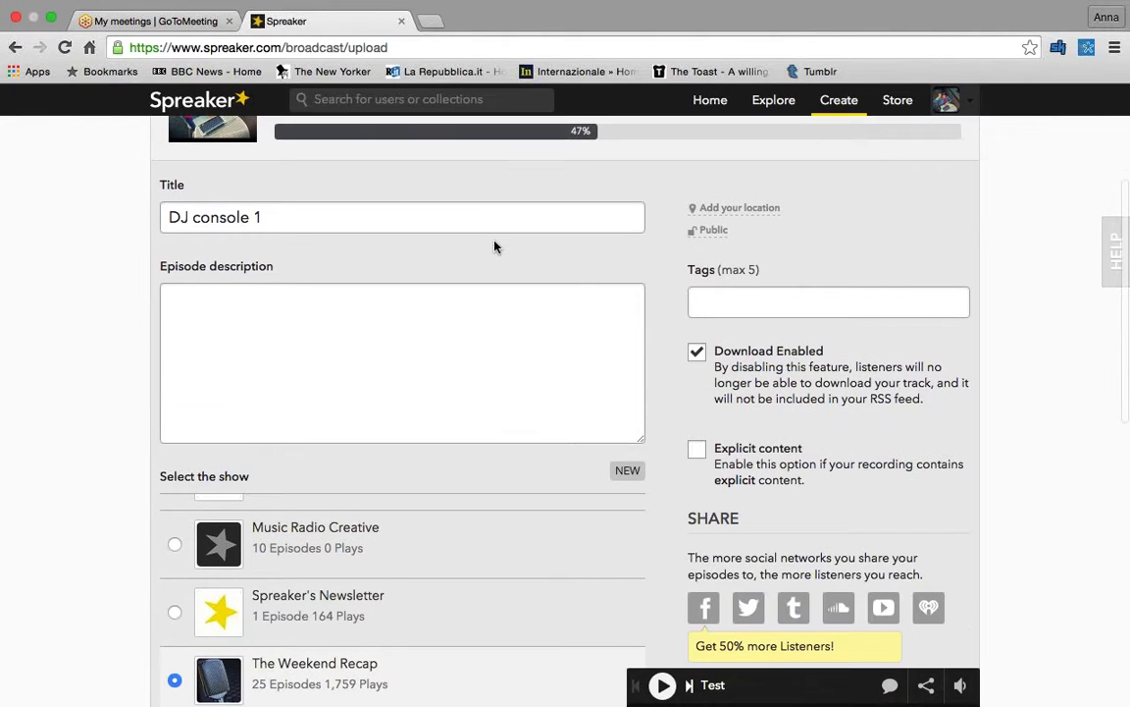
pyautogui.tripleClick(347, 220)
pyautogui.write('est')
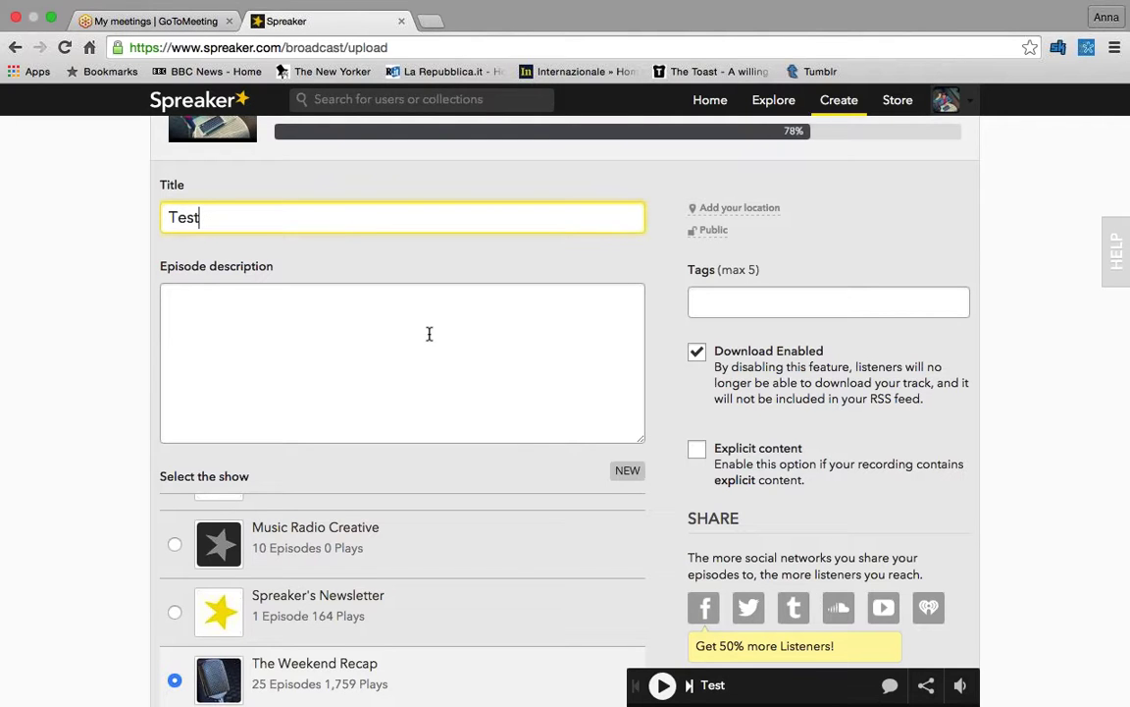
# - Set the episode description to 'Our first test on Spreaker.'
pyautogui.scroll(-1, 366, 299)
pyautogui.click(344, 321)
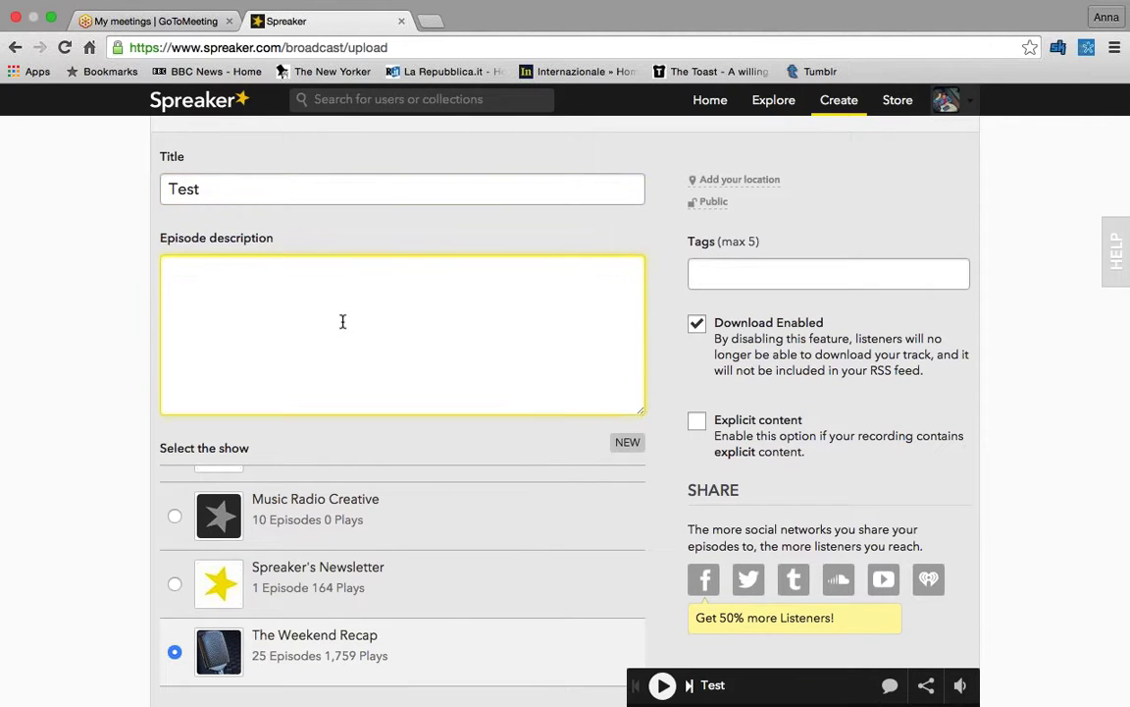
pyautogui.write('Our first test on Spreaker.')
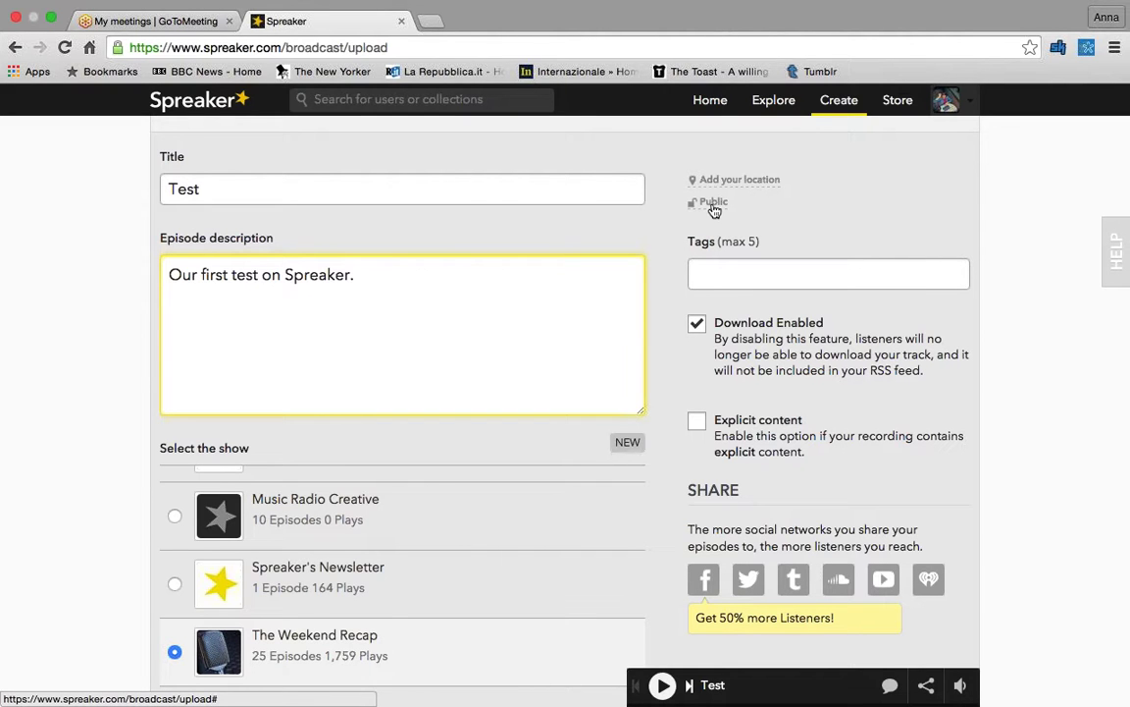
pyautogui.click(717, 206)
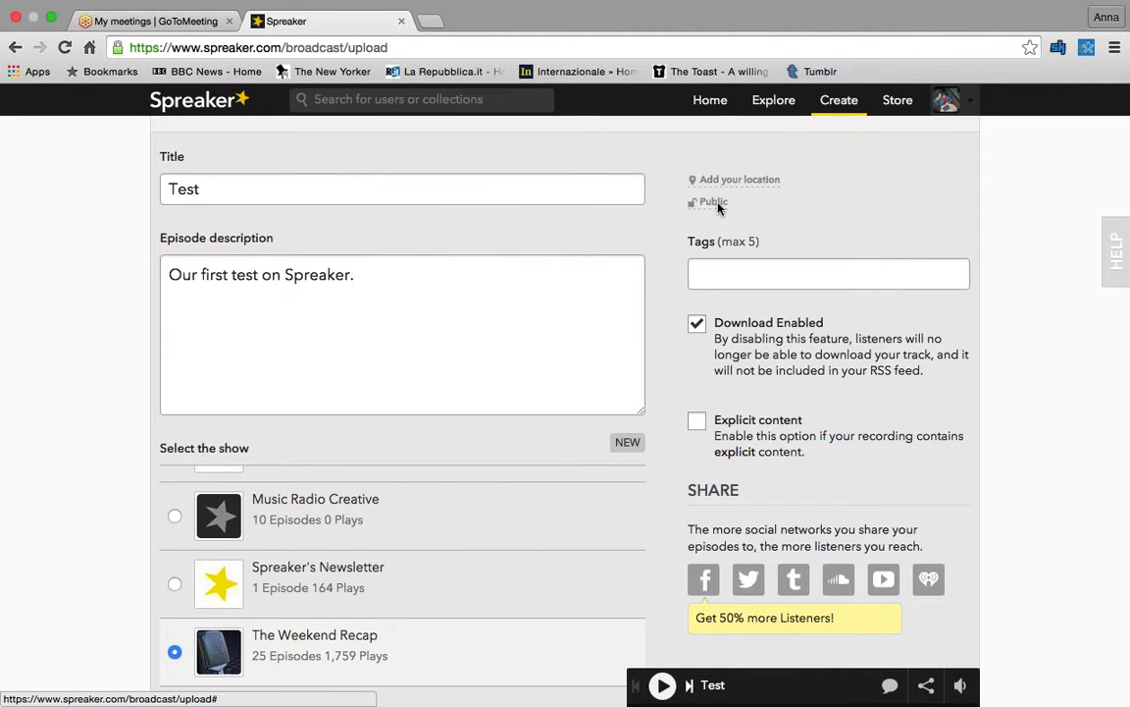
# - Tag the episode with spreaker and testing
pyautogui.scroll(-1, 785, 235)
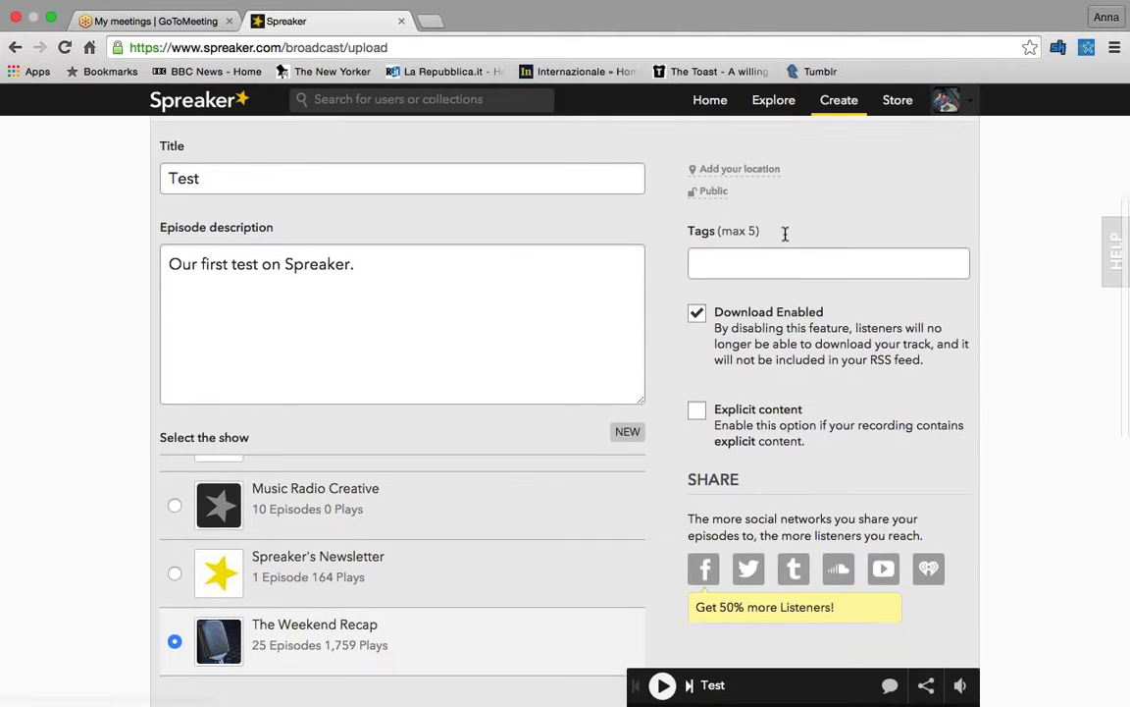
pyautogui.scroll(-1, 775, 238)
pyautogui.click(744, 249)
pyautogui.write('sprea')
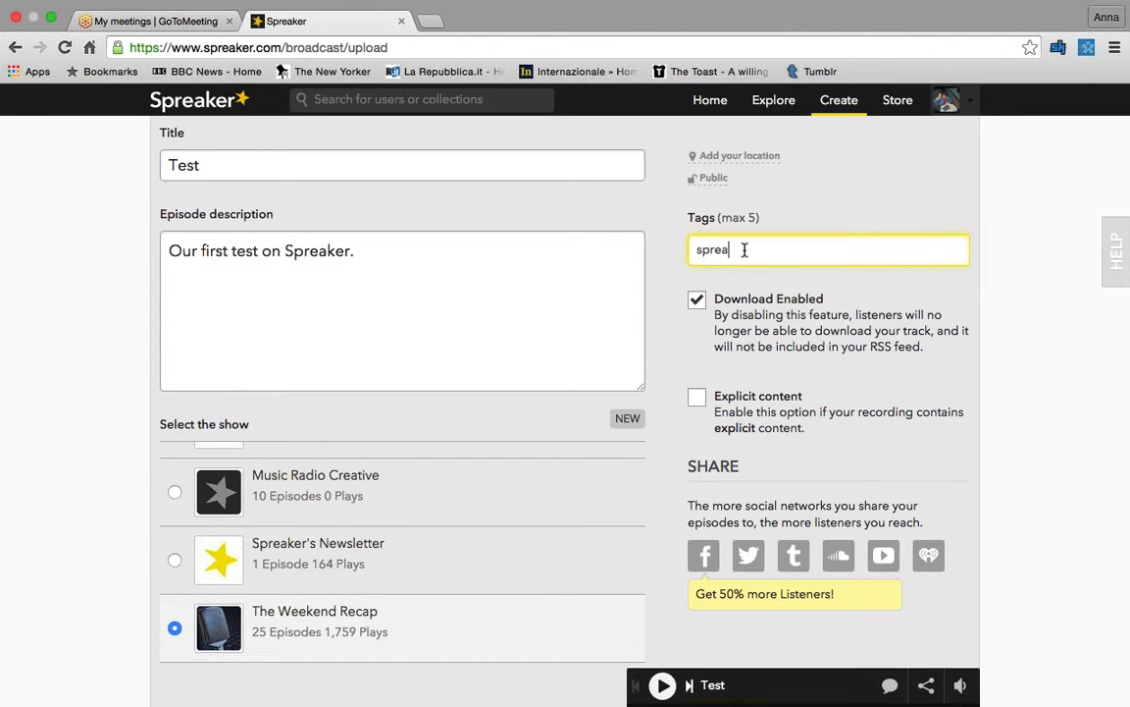
pyautogui.write('ker')
pyautogui.press('Return')
pyautogui.write('t')
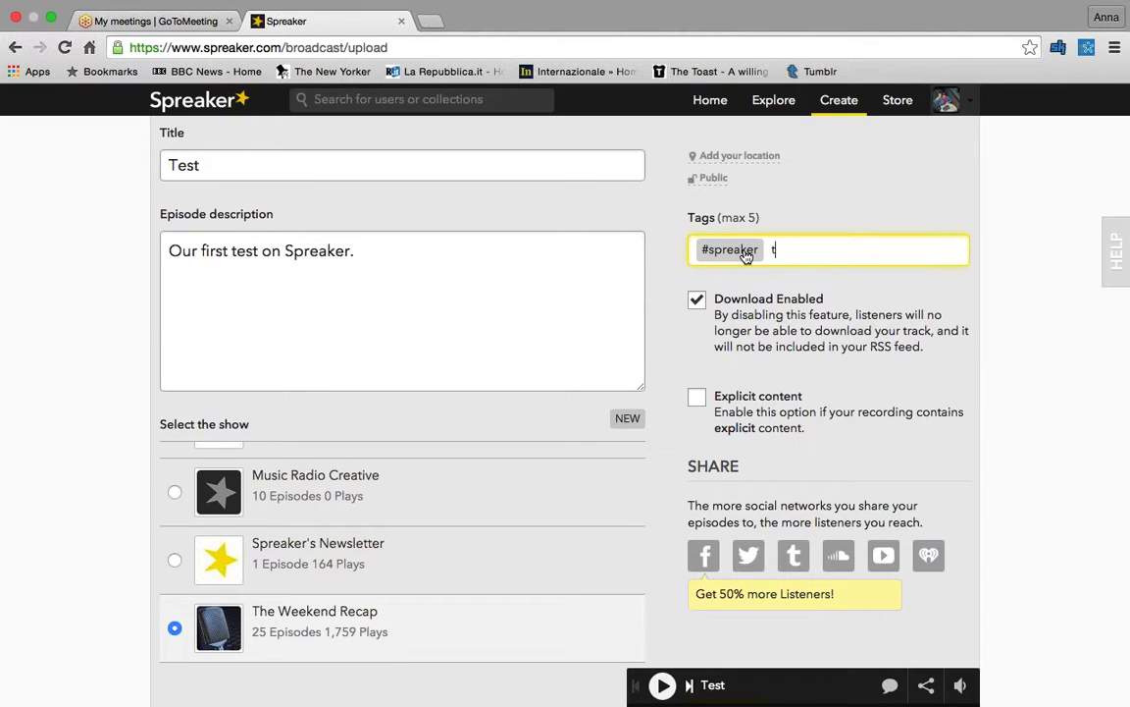
pyautogui.write('esting')
pyautogui.press('Return')
pyautogui.write('w')
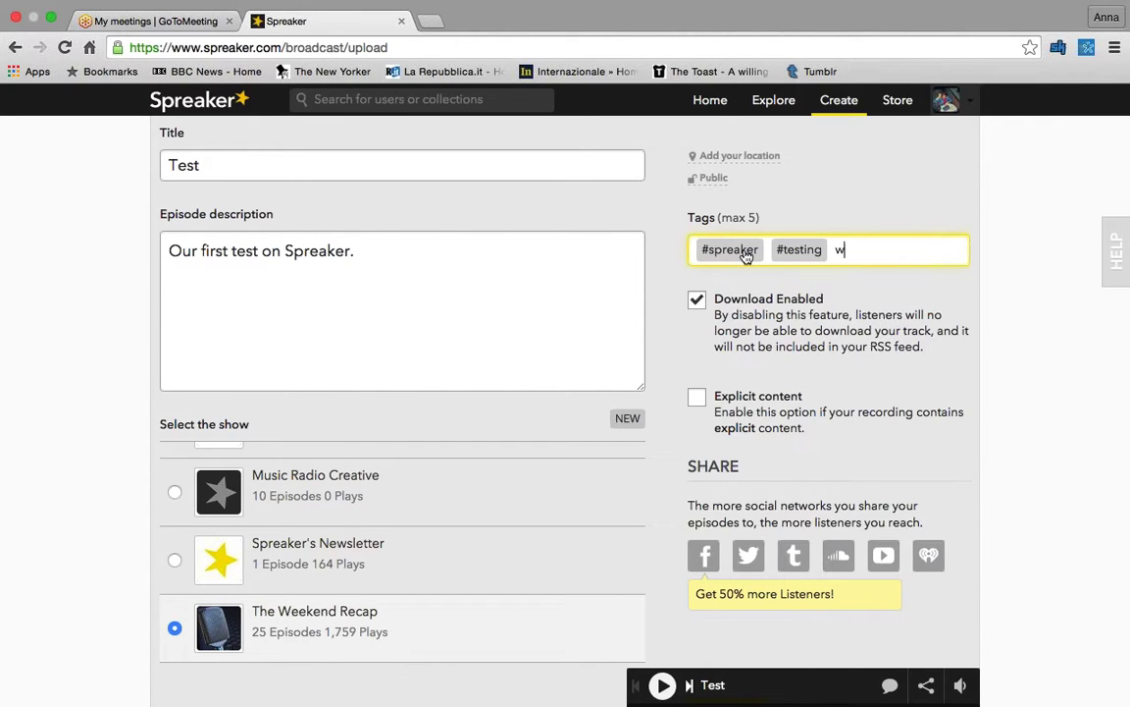
pyautogui.write('ebinar')
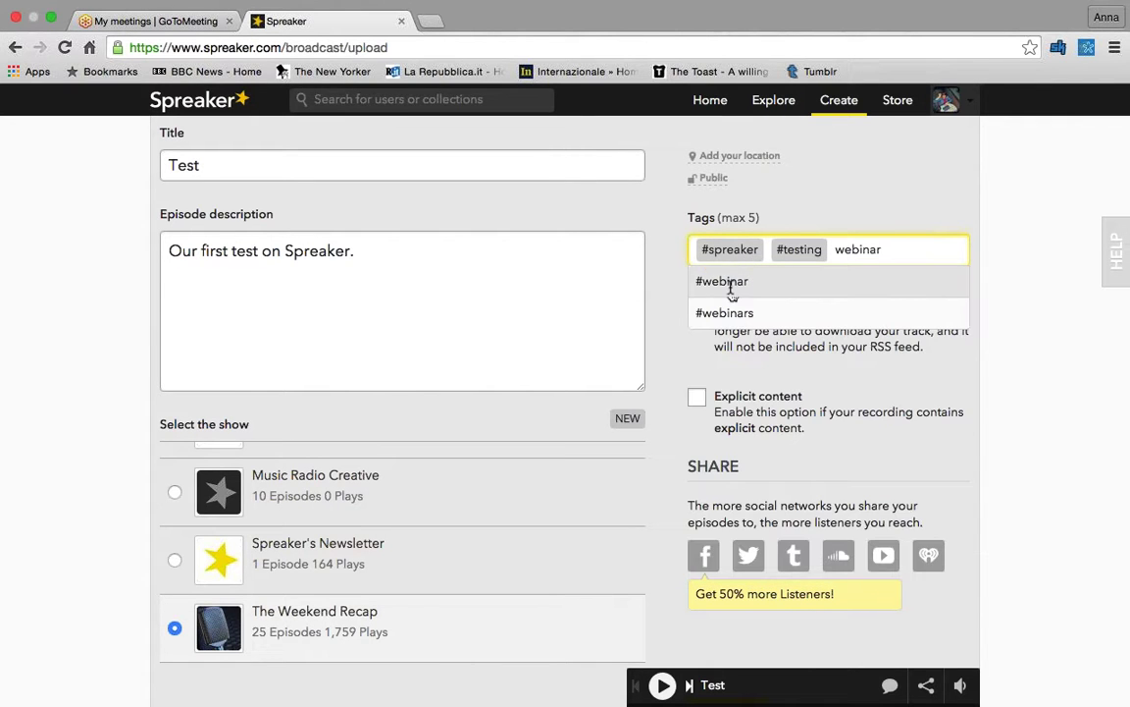
pyautogui.click(721, 277)
pyautogui.scroll(-1, 717, 271)
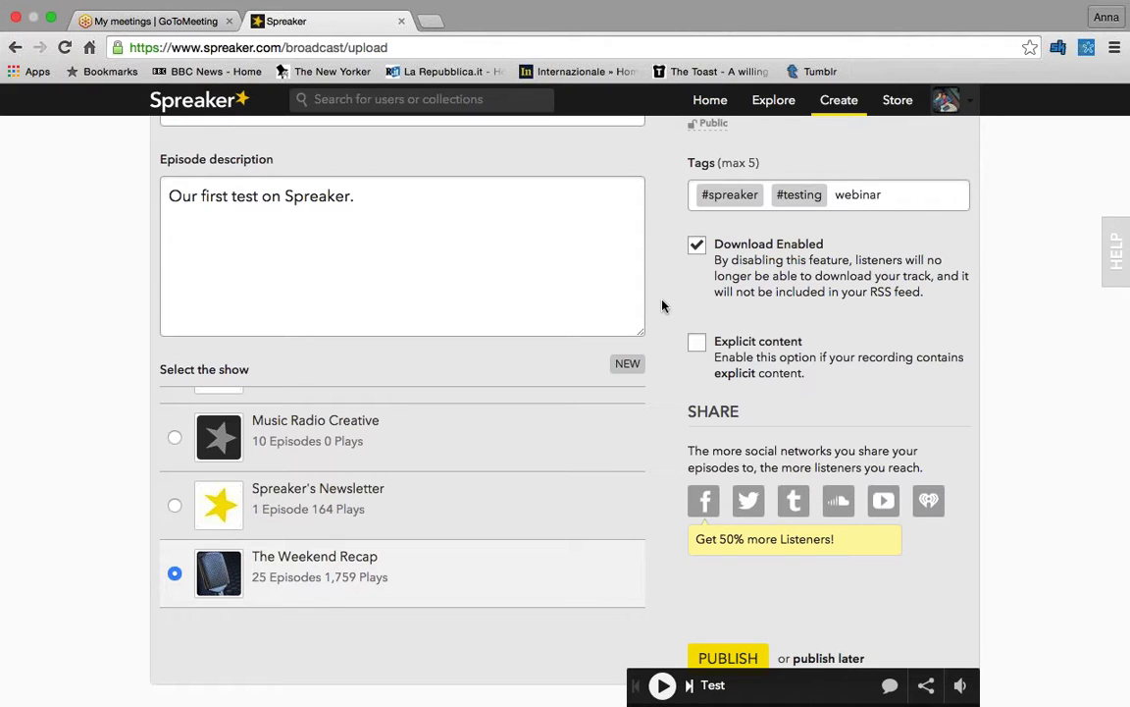
pyautogui.scroll(-2, 651, 247)
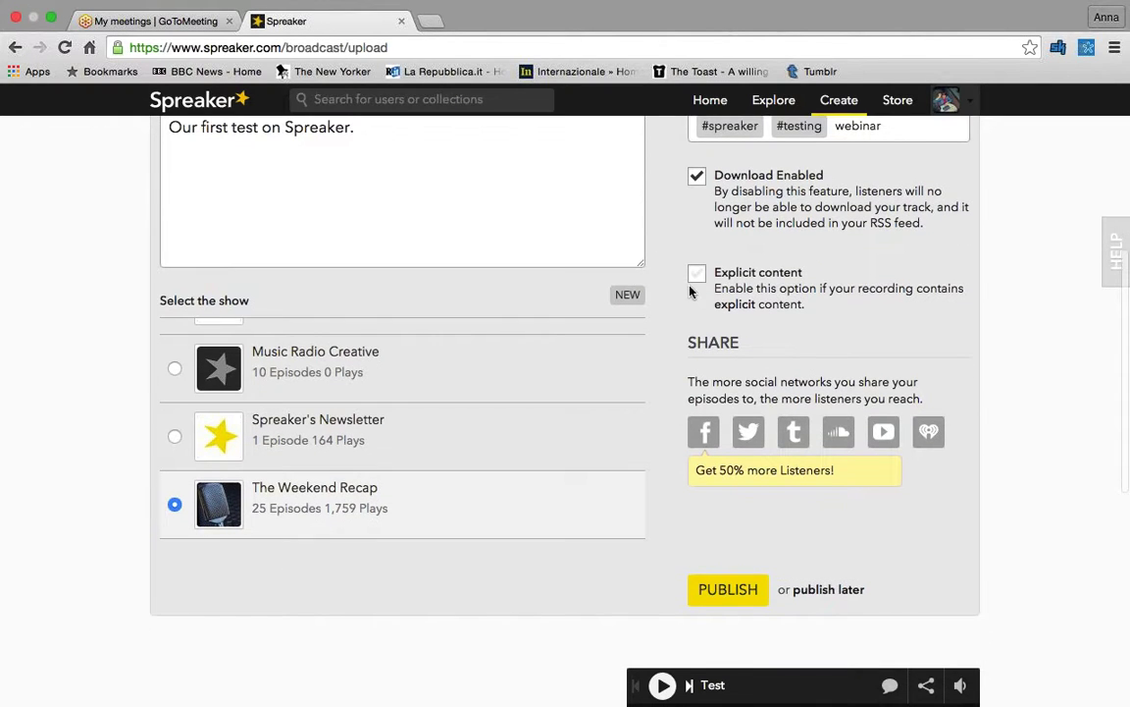
pyautogui.scroll(-1, 691, 291)
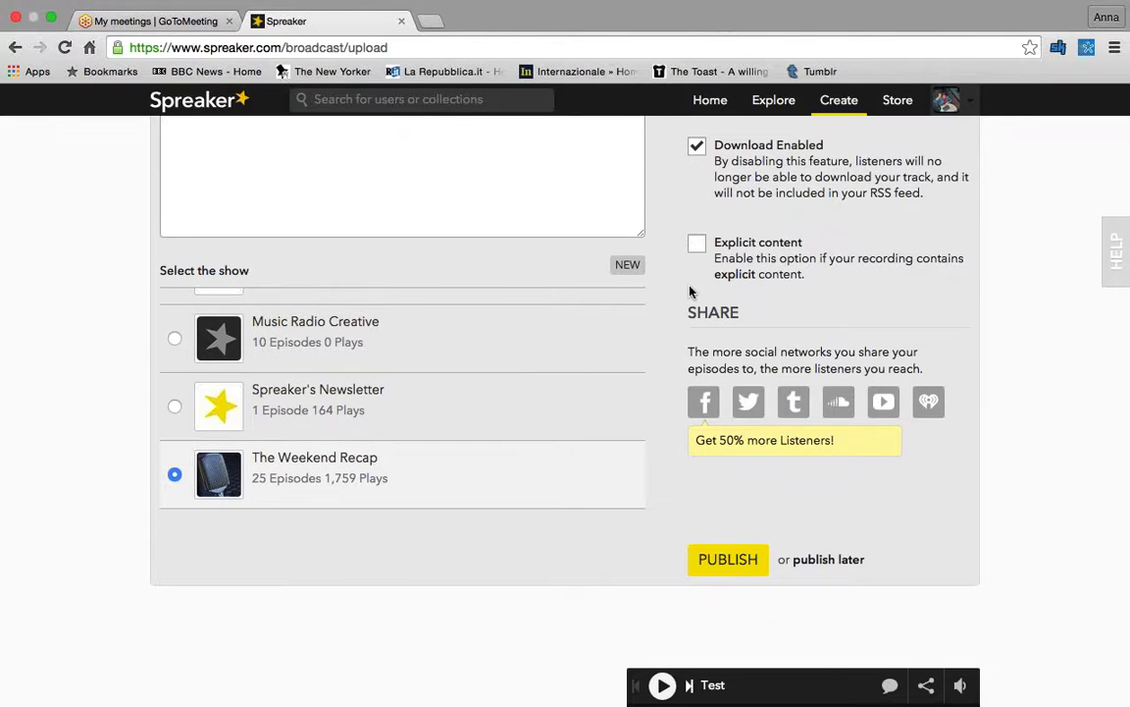
pyautogui.scroll(2, 690, 291)
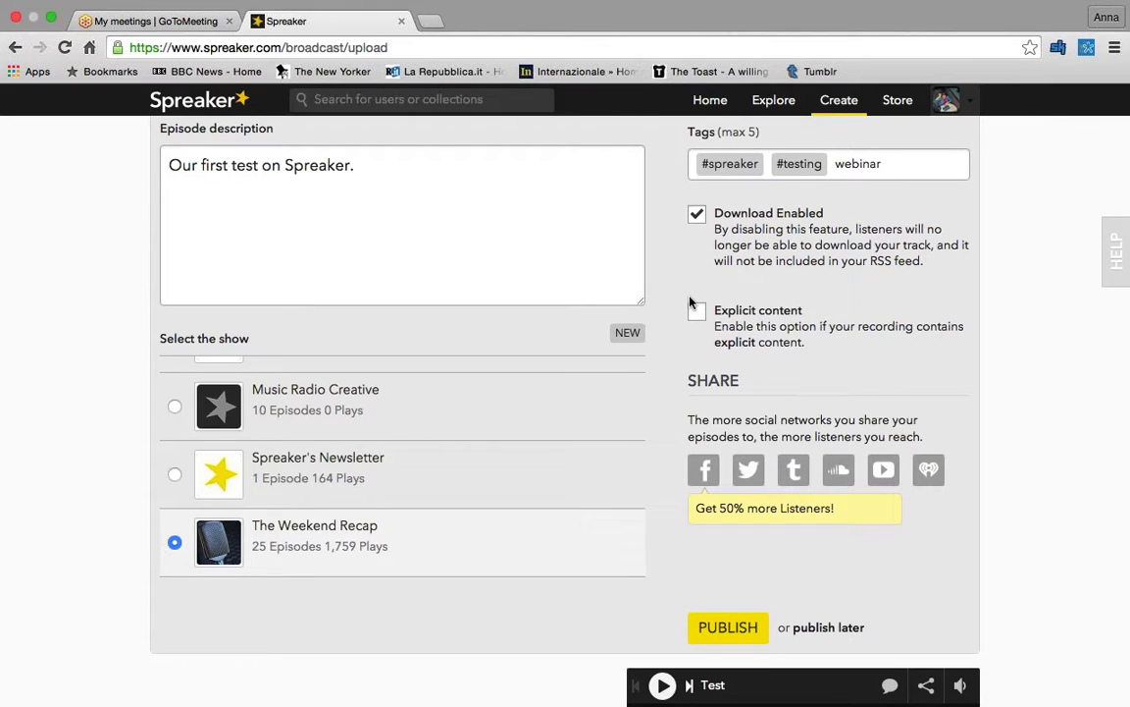
pyautogui.scroll(2, 435, 468)
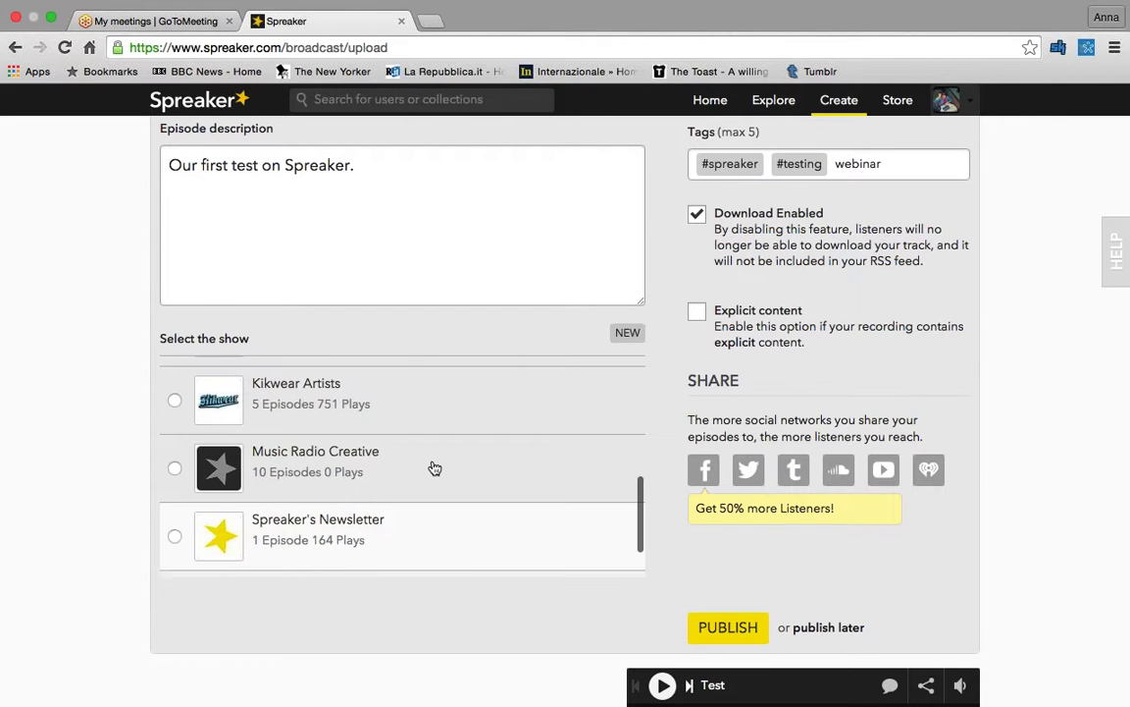
pyautogui.scroll(8, 434, 468)
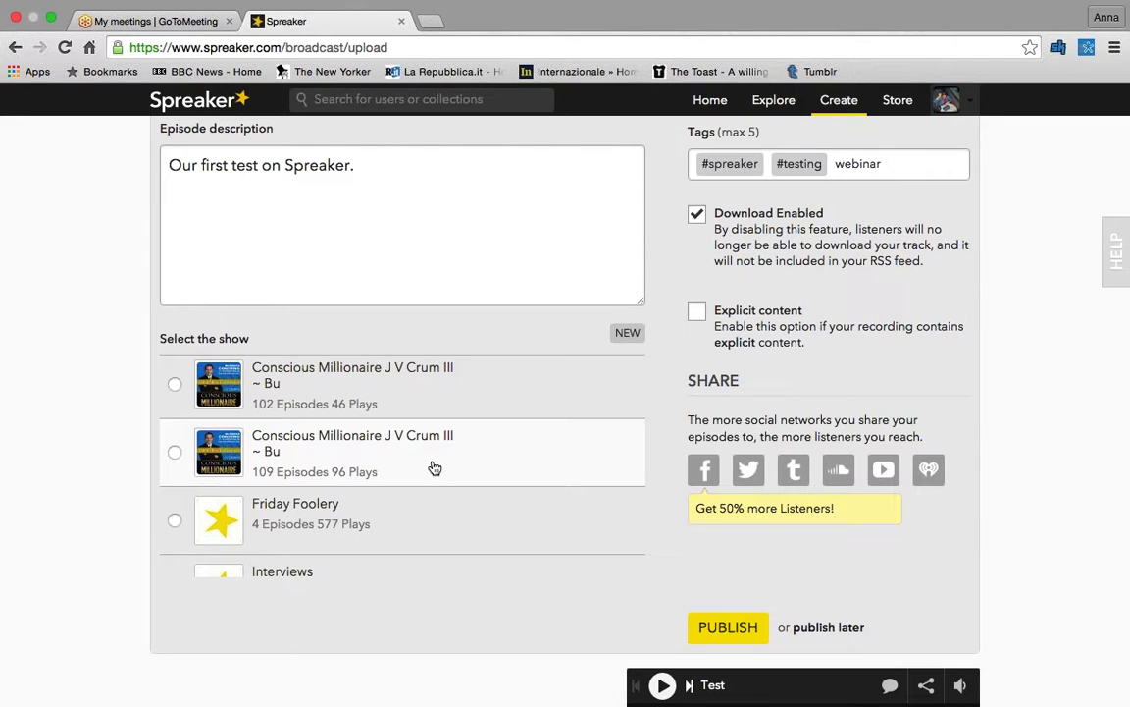
pyautogui.scroll(-4, 435, 468)
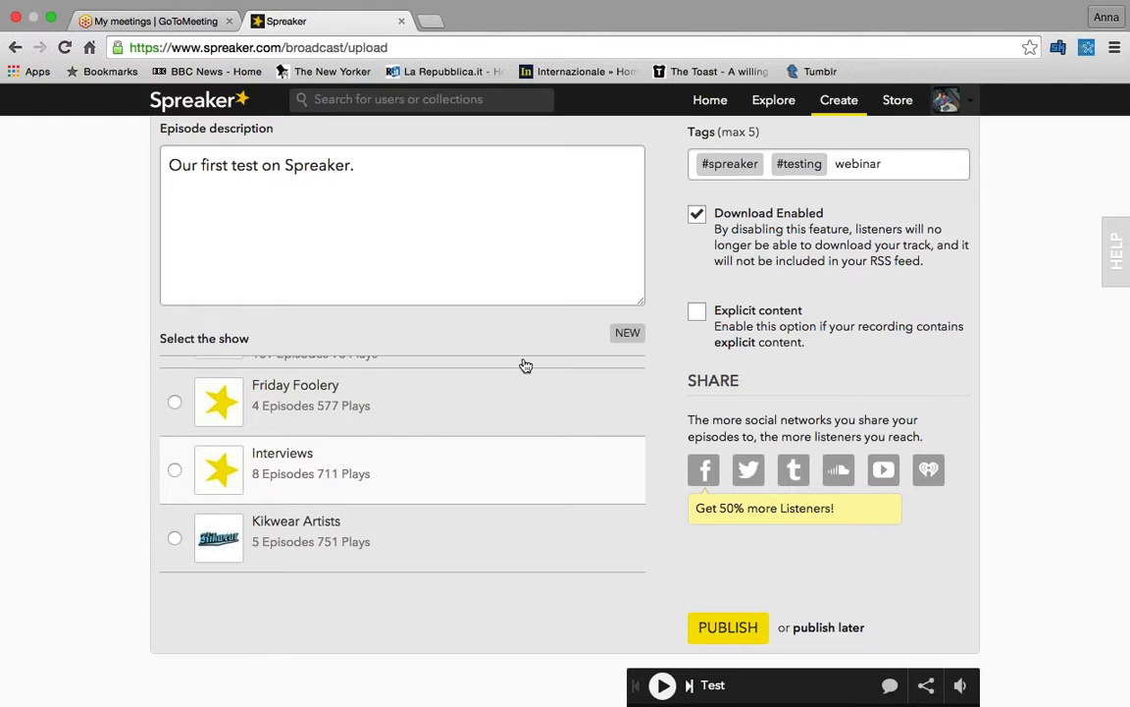
pyautogui.click(624, 337)
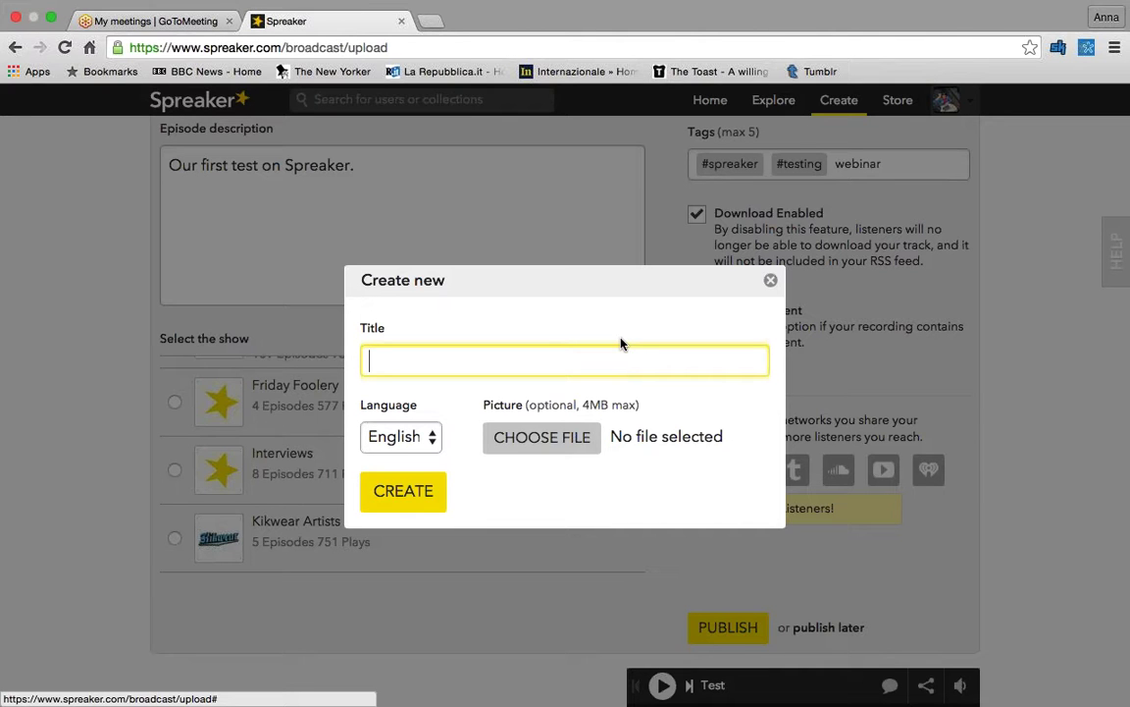
pyautogui.click(771, 282)
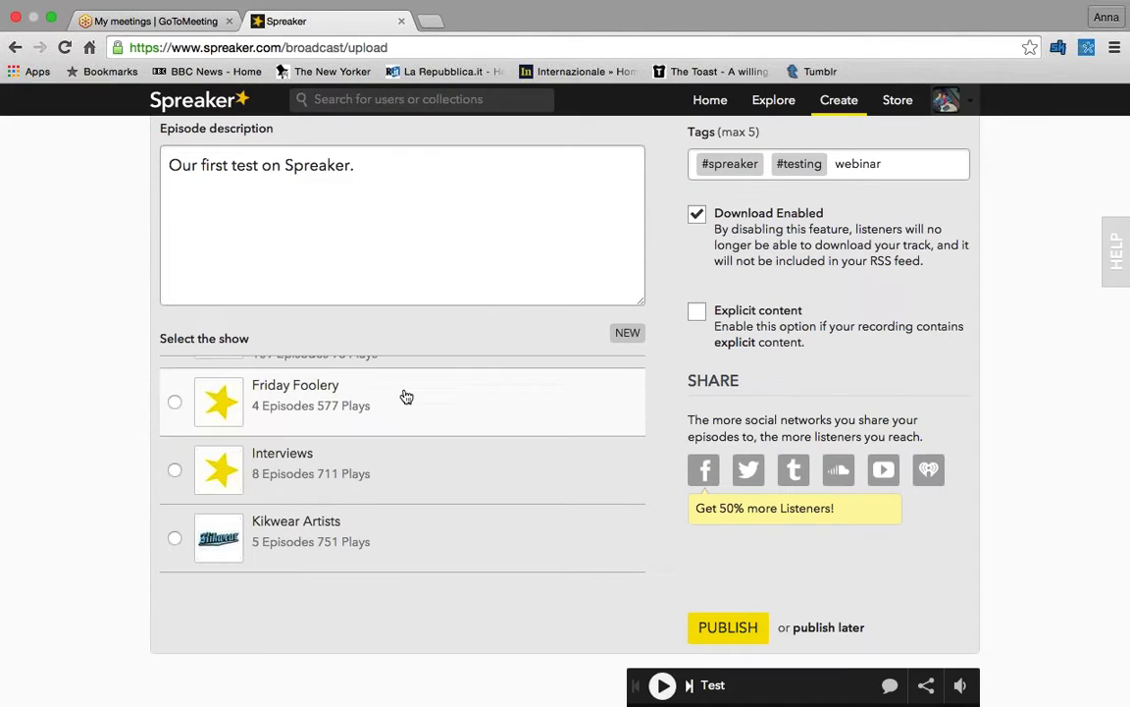
pyautogui.scroll(-3, 407, 396)
pyautogui.scroll(-5, 406, 395)
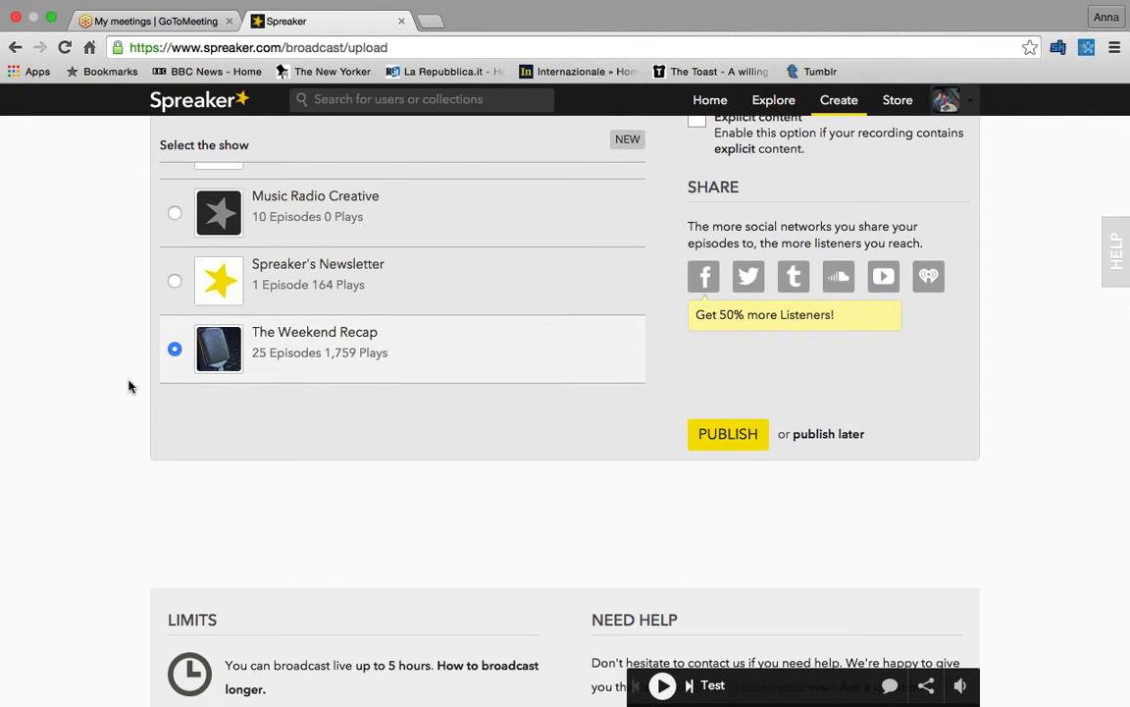
pyautogui.scroll(6, 129, 386)
pyautogui.scroll(-1, 133, 384)
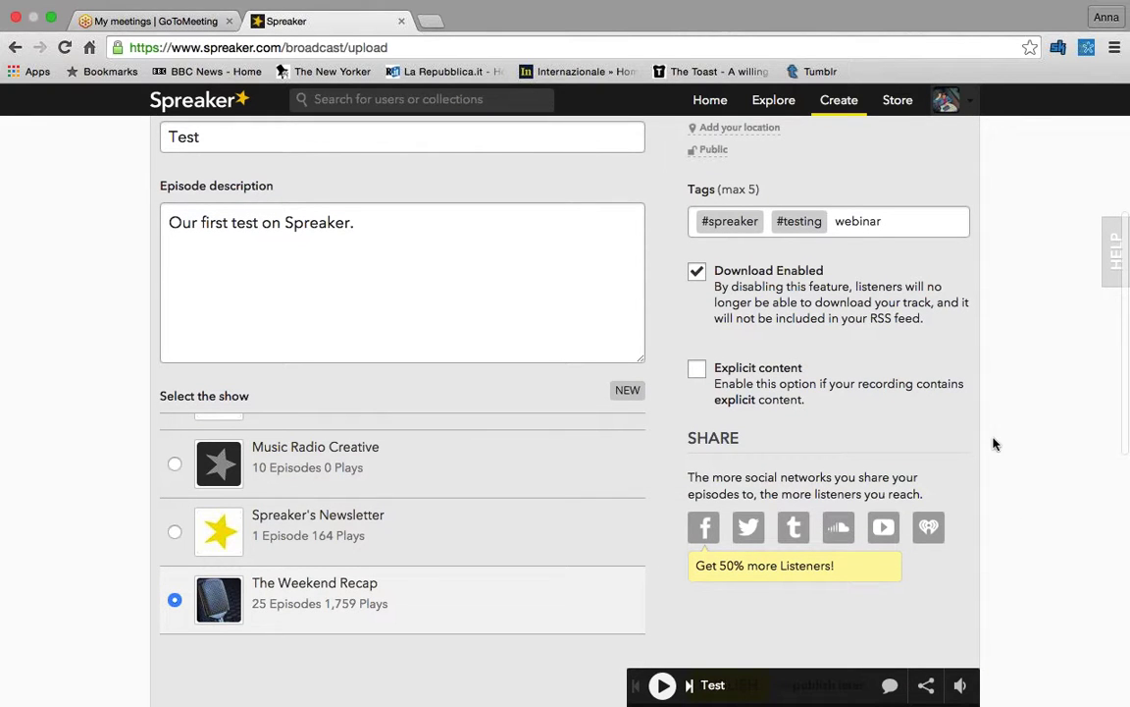
pyautogui.scroll(-2, 993, 445)
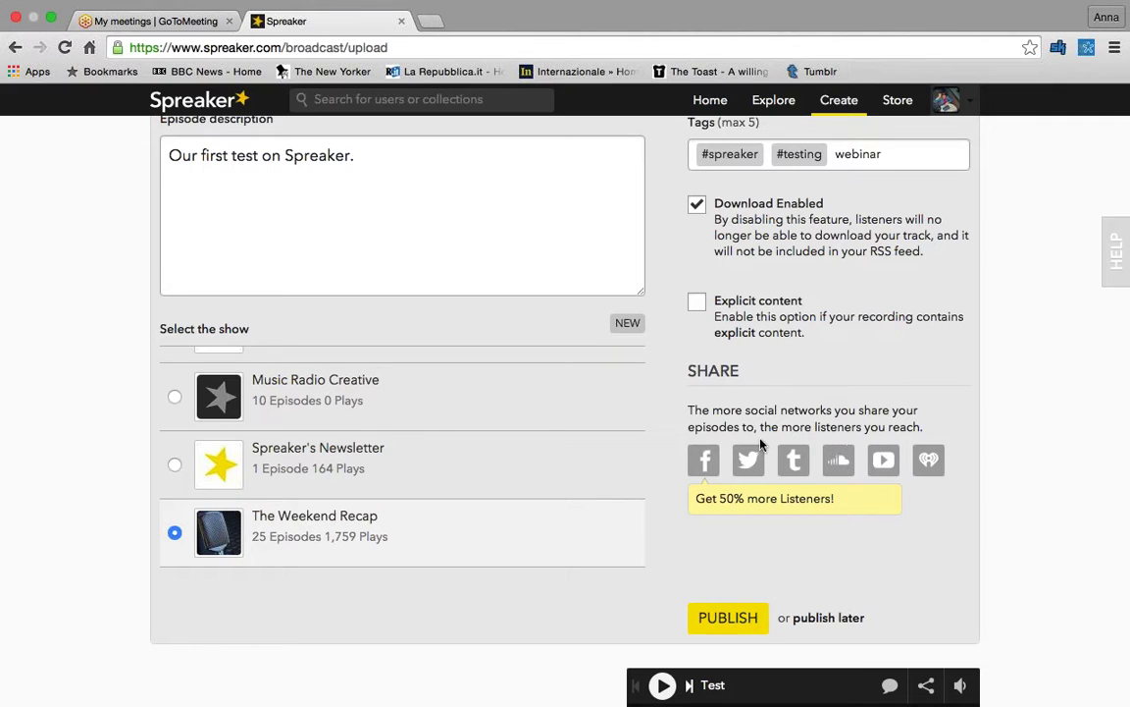
# - Publish the Test episode and open its episode page from the confirmation link
pyautogui.click(717, 621)
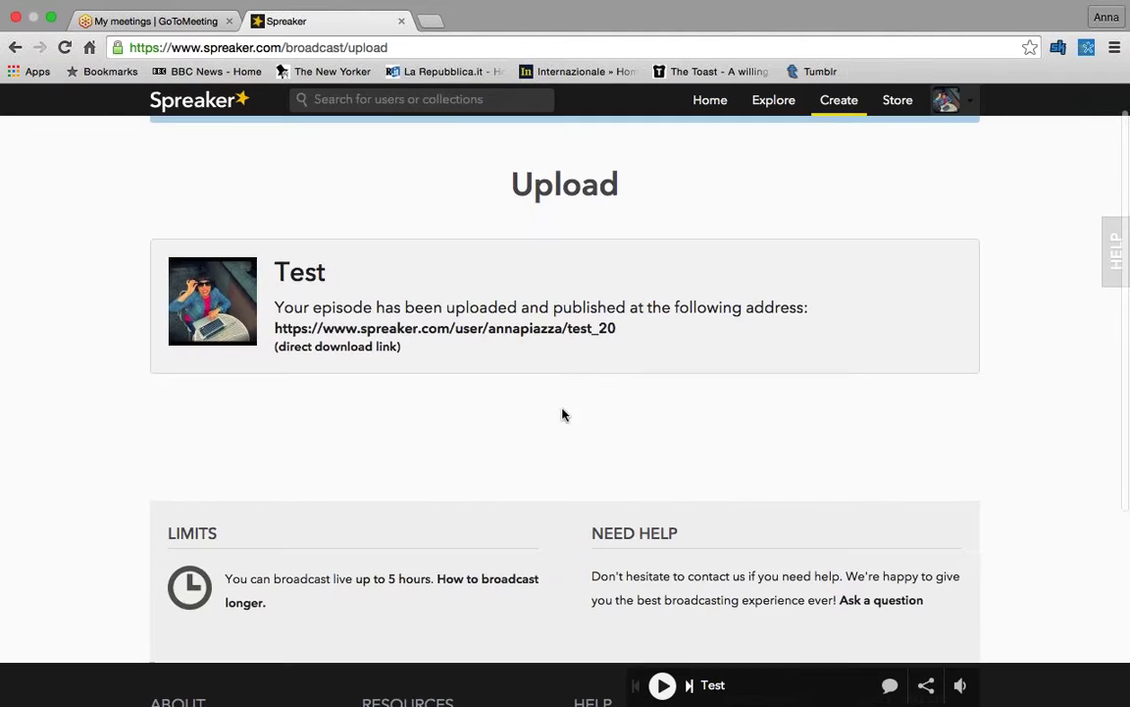
pyautogui.click(488, 330)
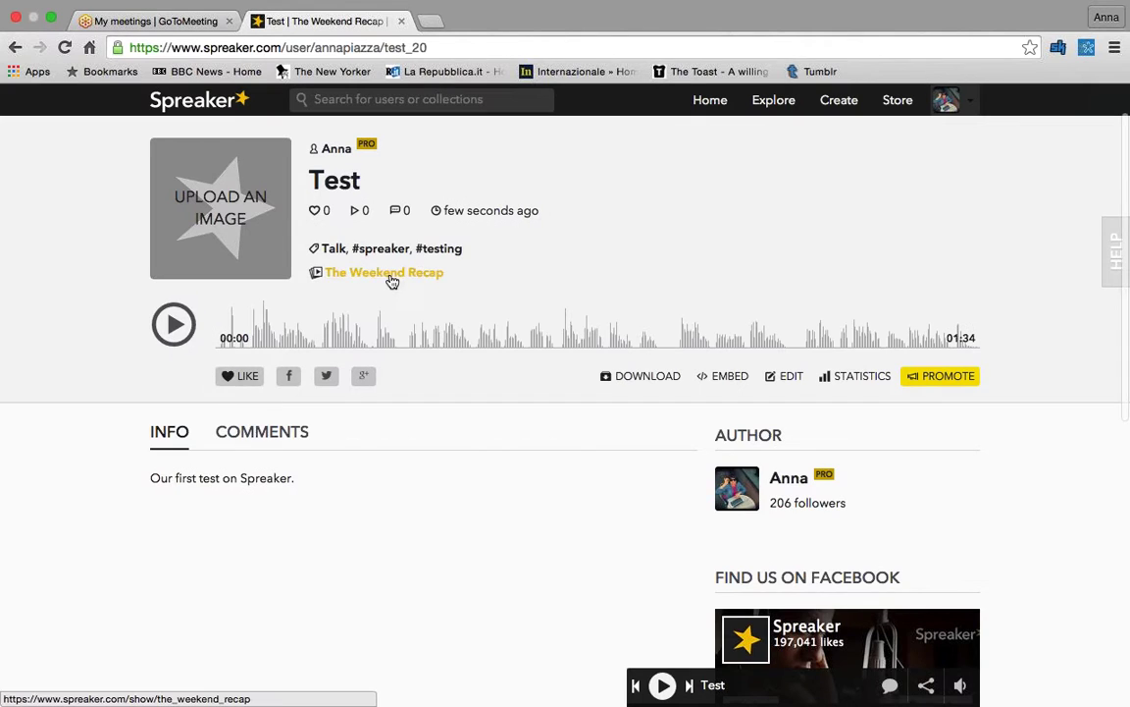
pyautogui.click(390, 272)
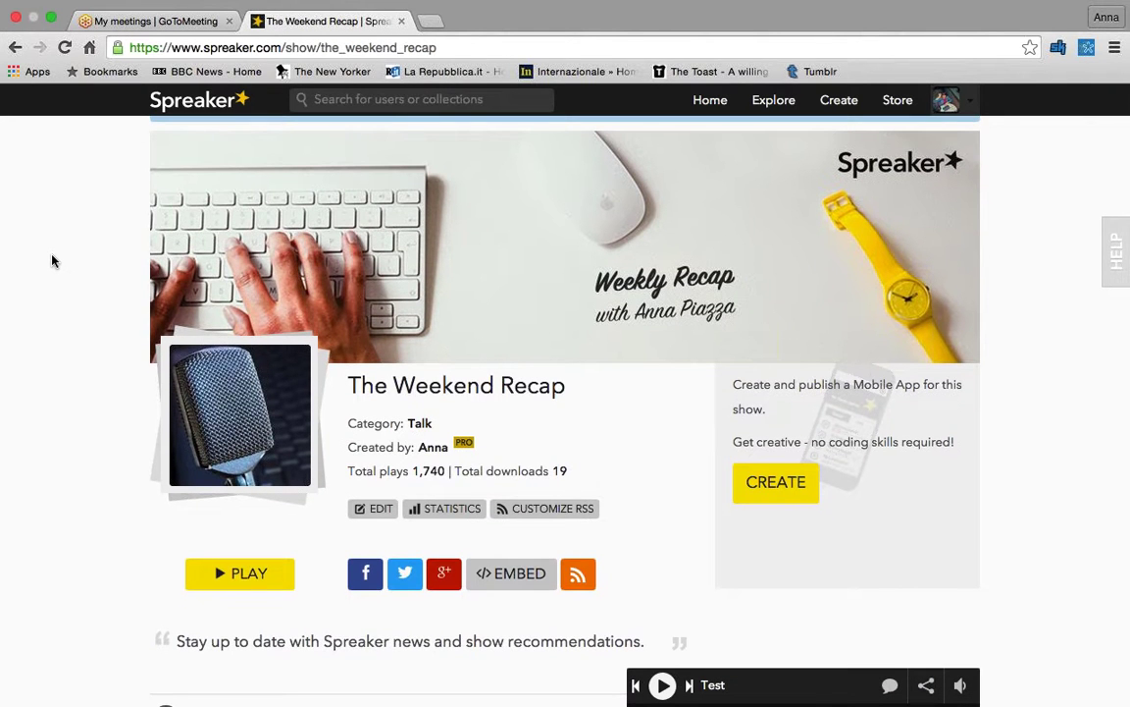
pyautogui.scroll(-2, 53, 260)
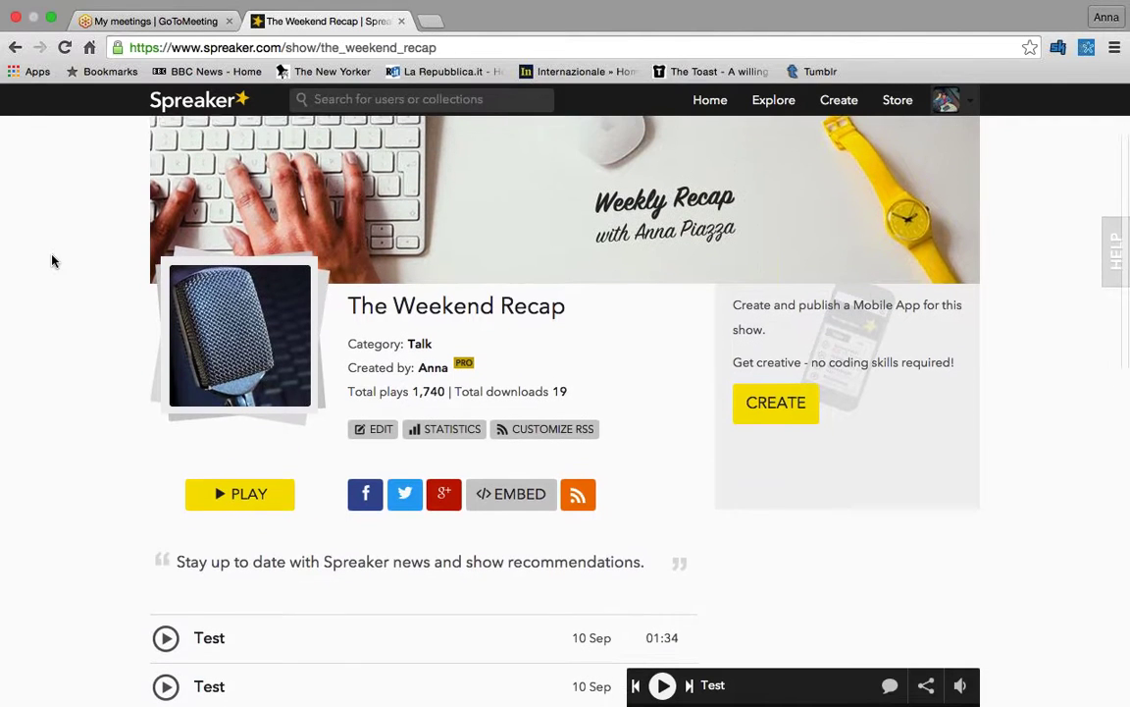
pyautogui.scroll(2, 53, 260)
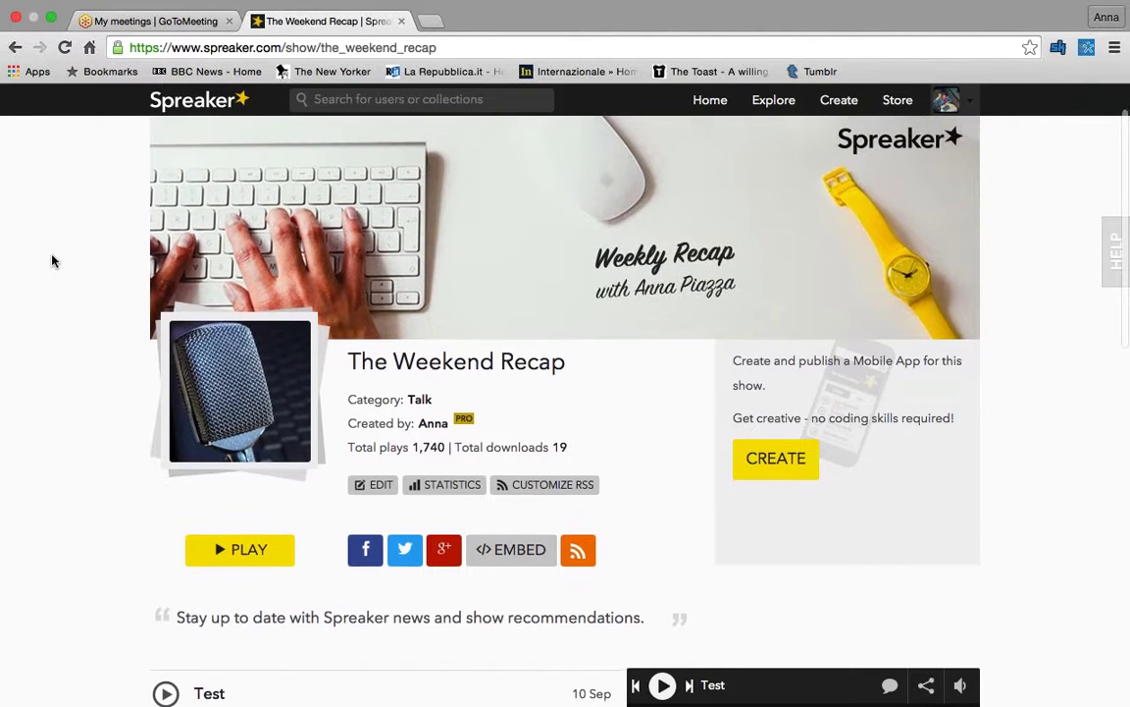
pyautogui.scroll(1, 53, 260)
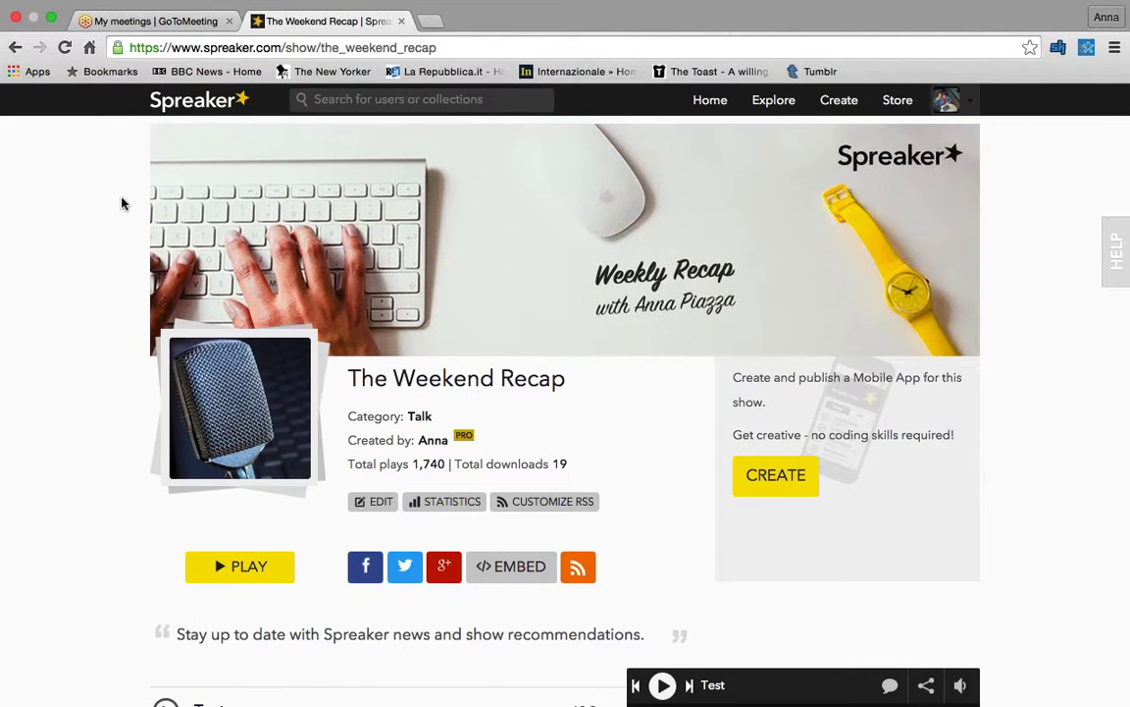
pyautogui.scroll(-10, 123, 203)
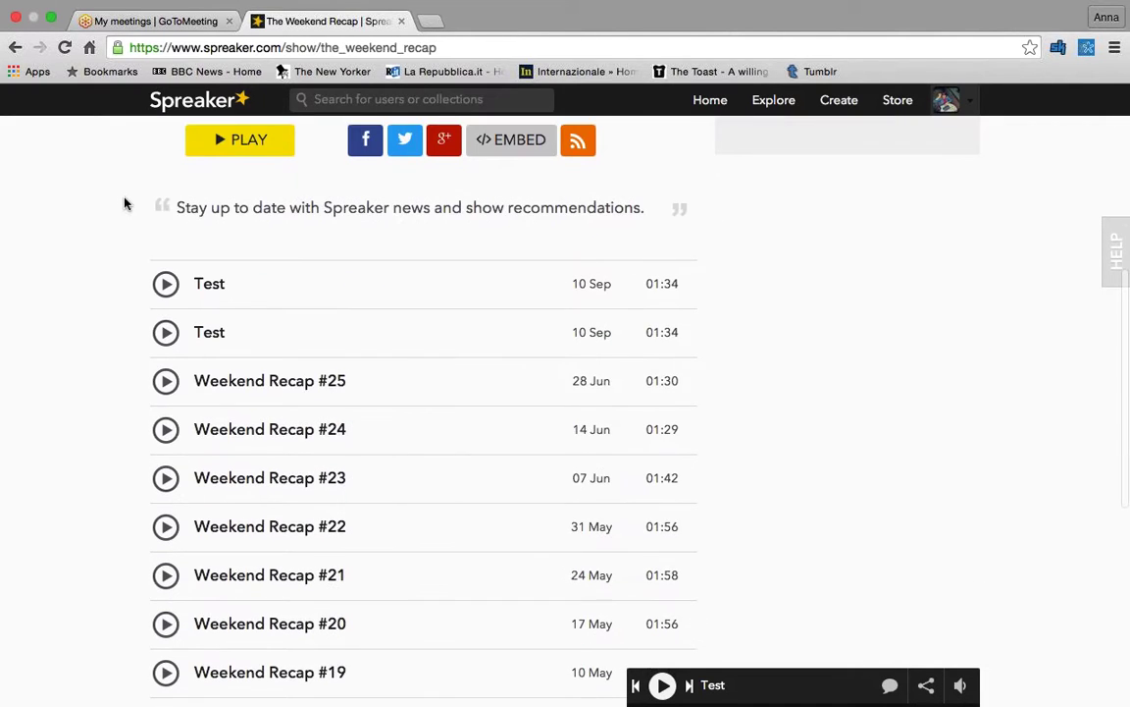
pyautogui.scroll(-3, 273, 315)
pyautogui.scroll(2, 274, 316)
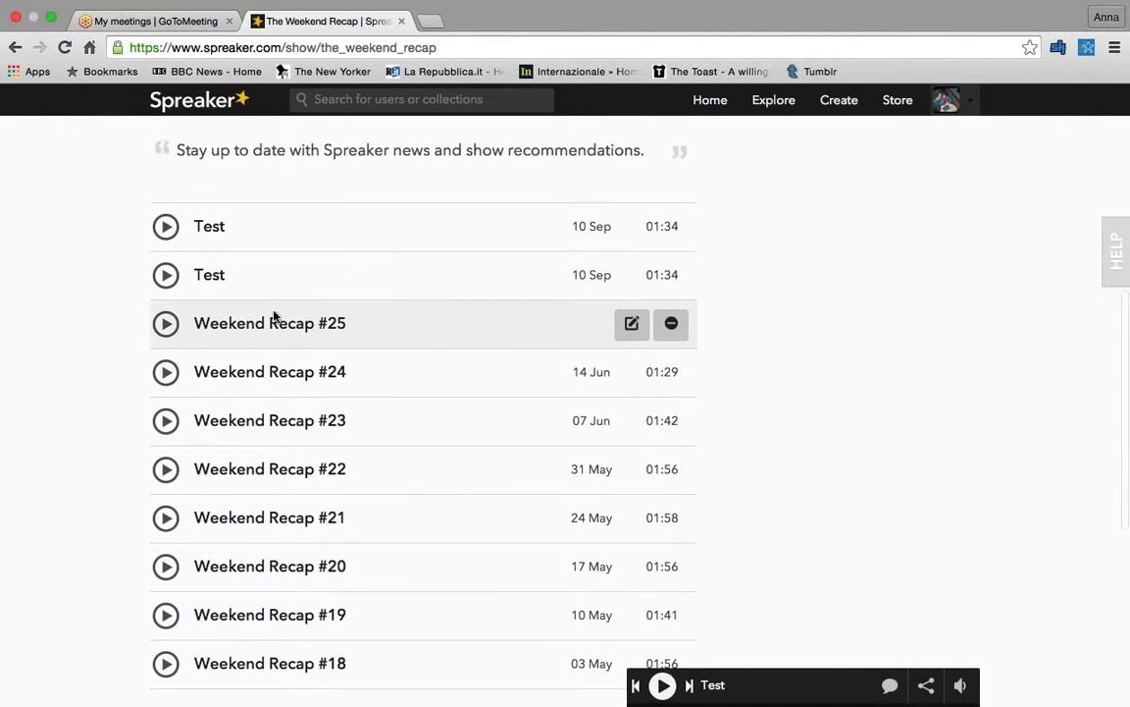
pyautogui.scroll(3, 274, 315)
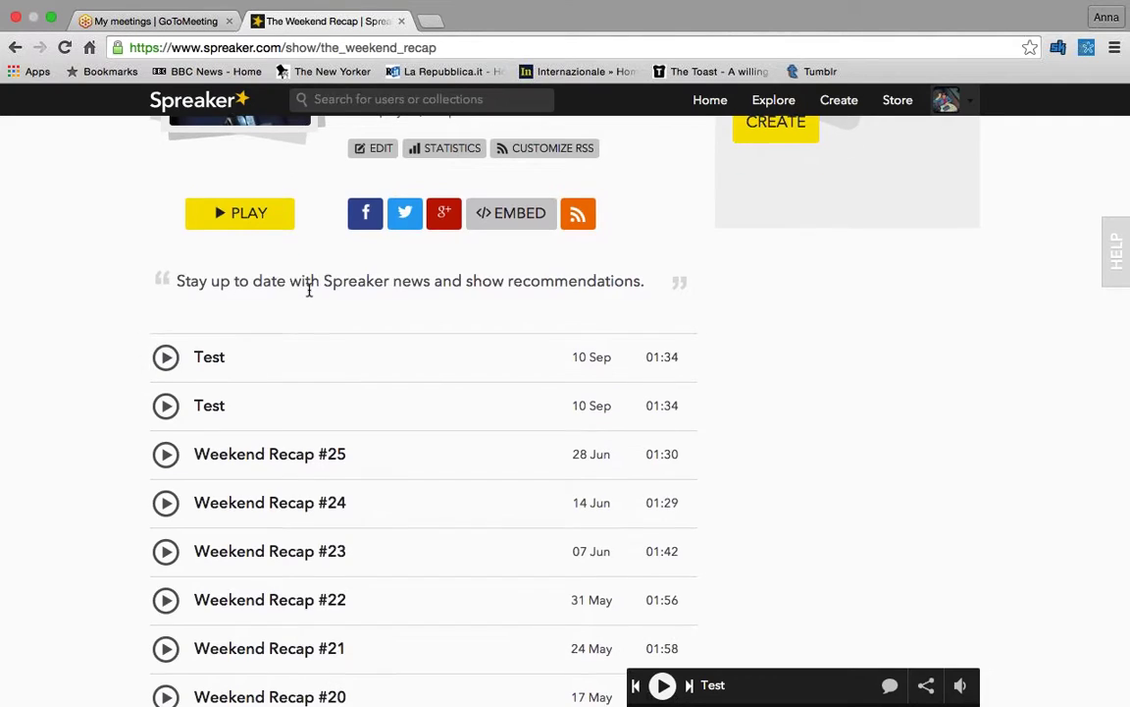
pyautogui.scroll(3, 308, 288)
pyautogui.scroll(5, 308, 290)
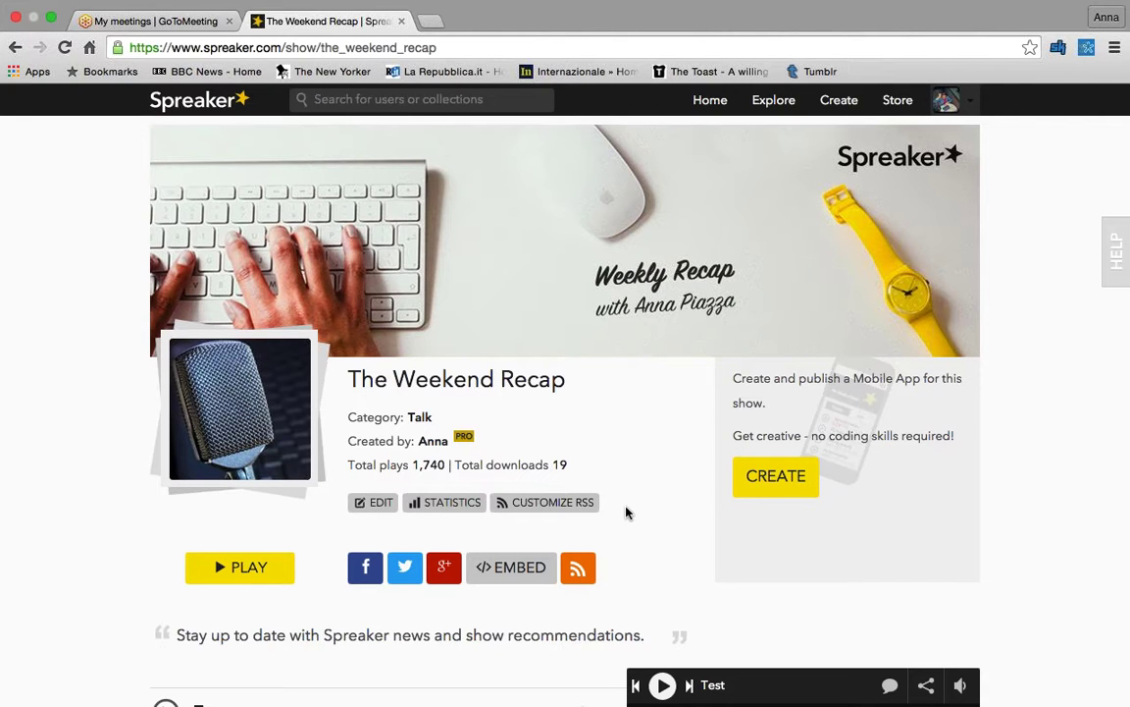
pyautogui.moveTo(787, 277)
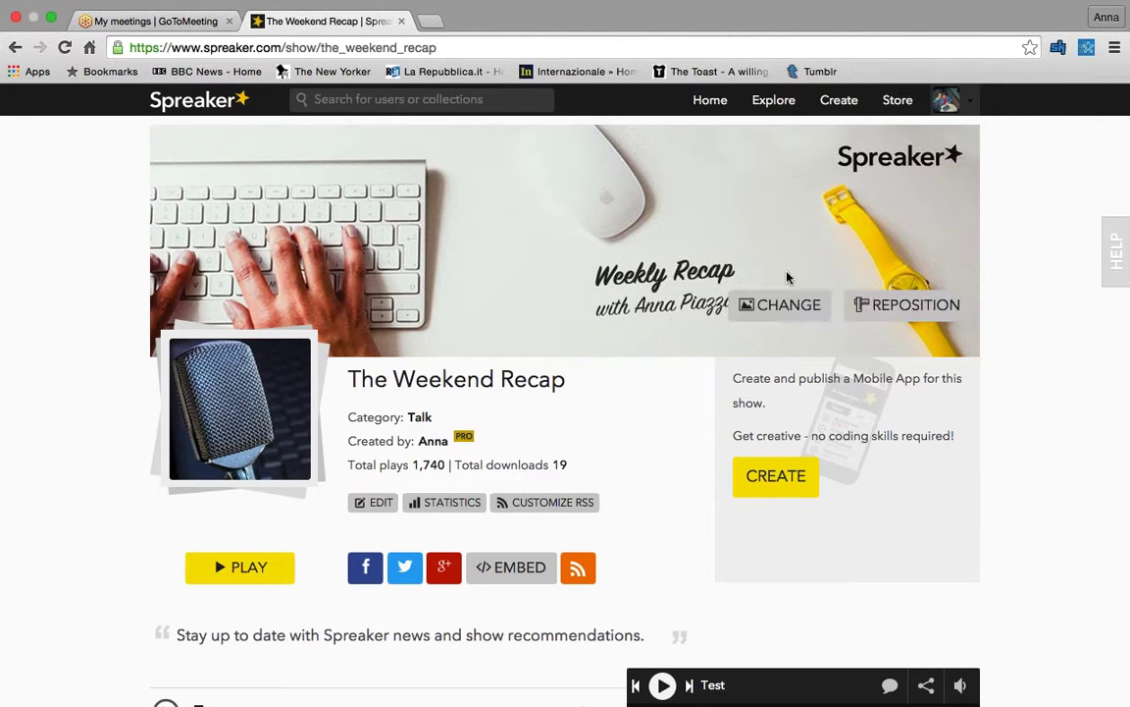
pyautogui.click(786, 306)
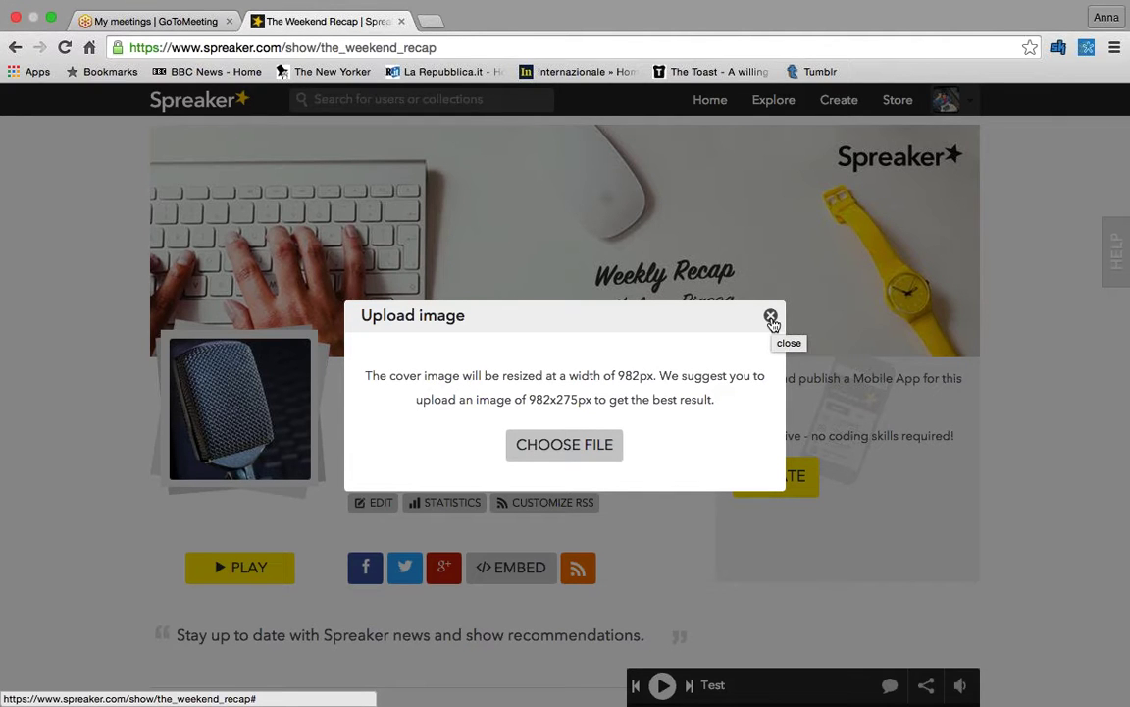
pyautogui.click(771, 317)
pyautogui.scroll(-2, 726, 275)
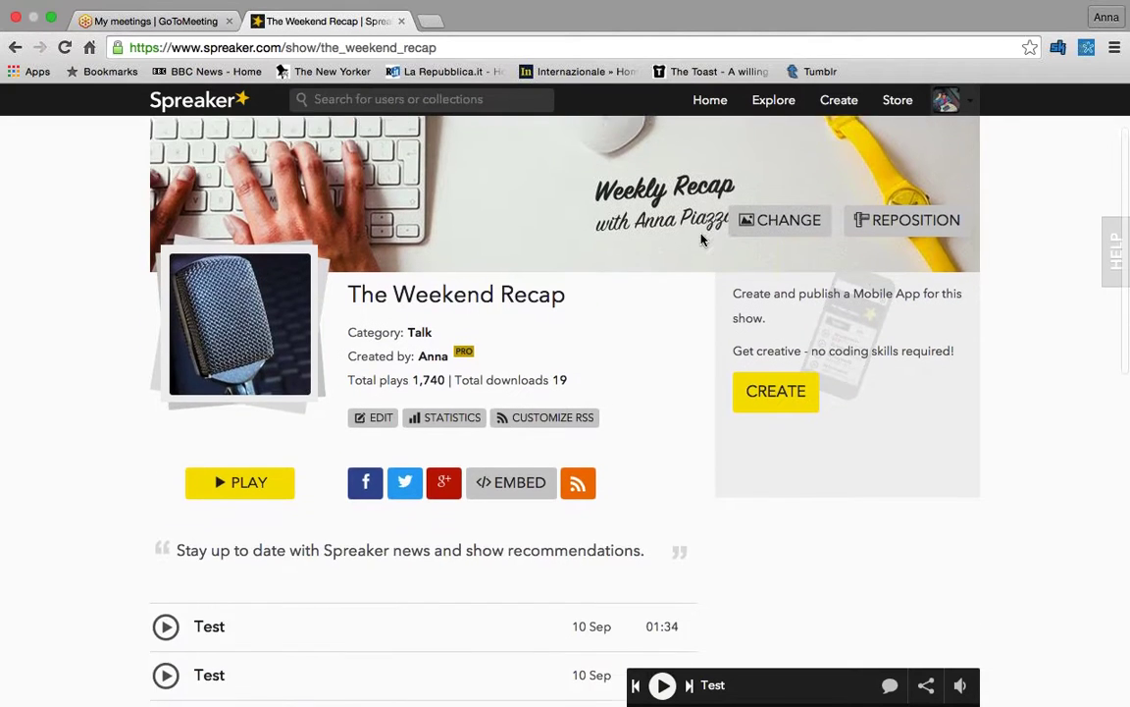
pyautogui.scroll(-2, 702, 239)
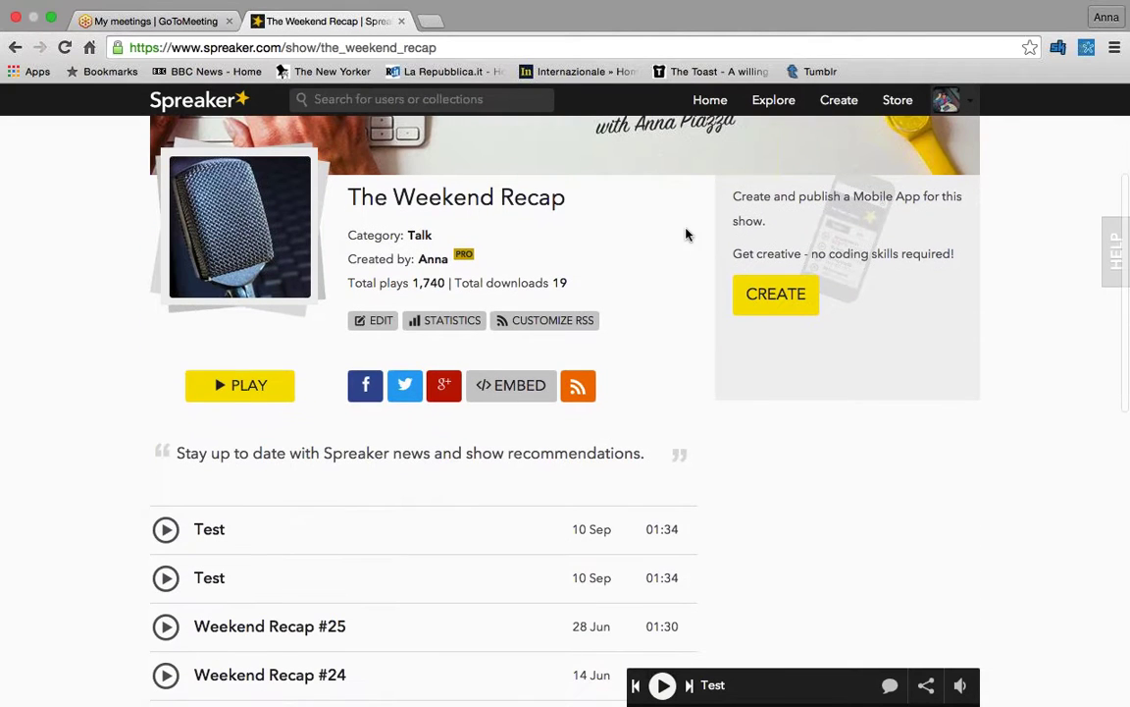
# - Edit The Weekend Recap's information, keep the category '- Talk', and save it
pyautogui.click(374, 321)
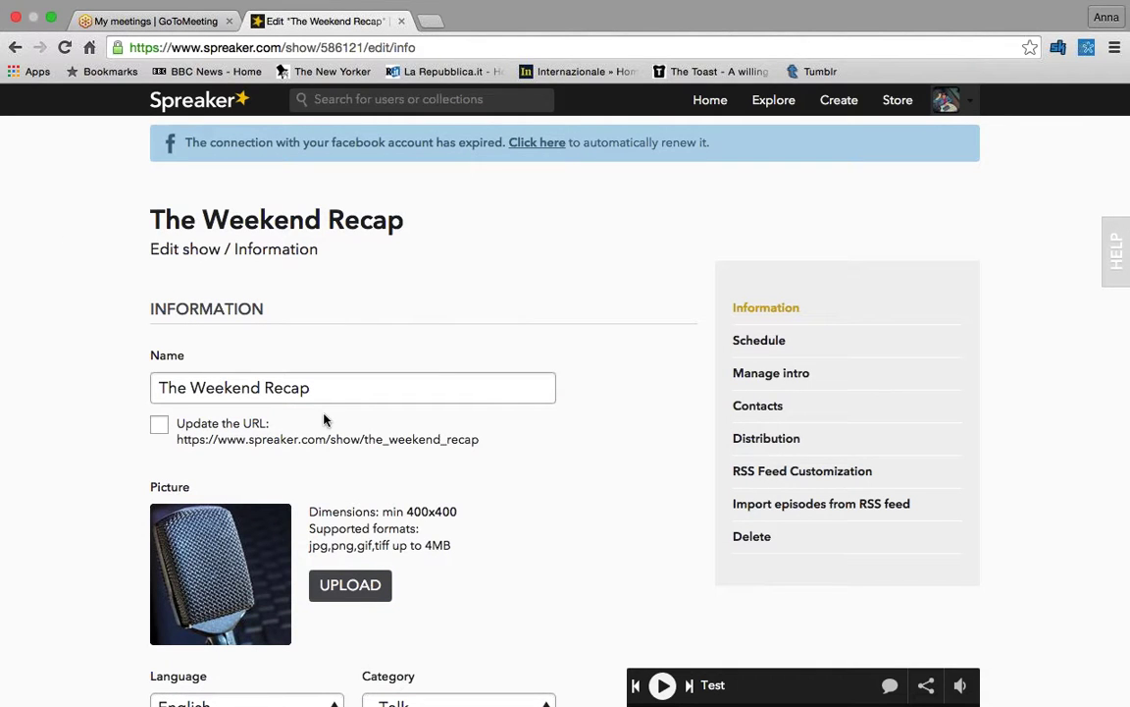
pyautogui.scroll(-1, 259, 567)
pyautogui.scroll(-2, 259, 566)
pyautogui.scroll(1, 259, 566)
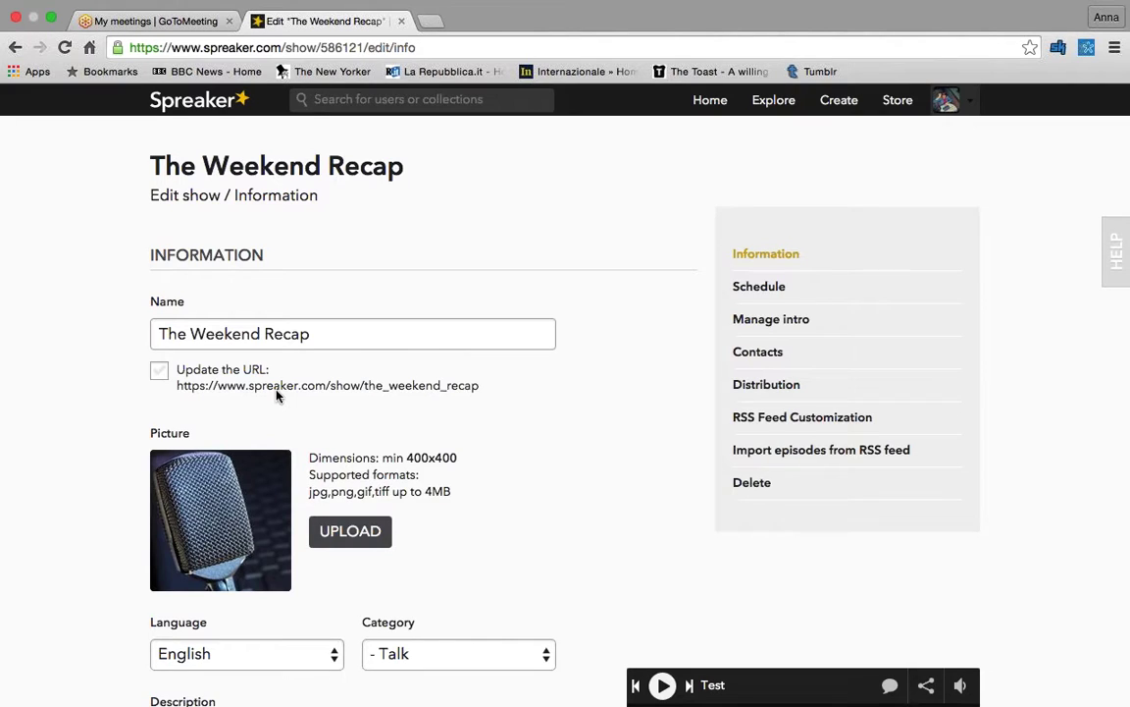
pyautogui.scroll(-5, 277, 394)
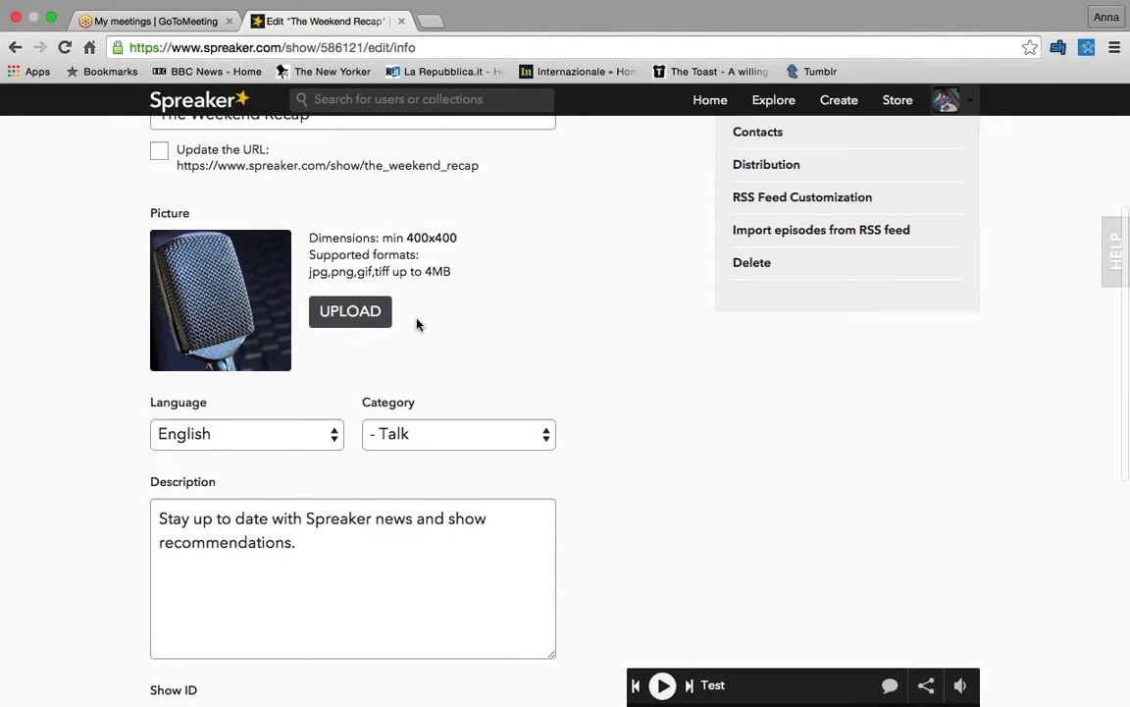
pyautogui.scroll(-2, 418, 324)
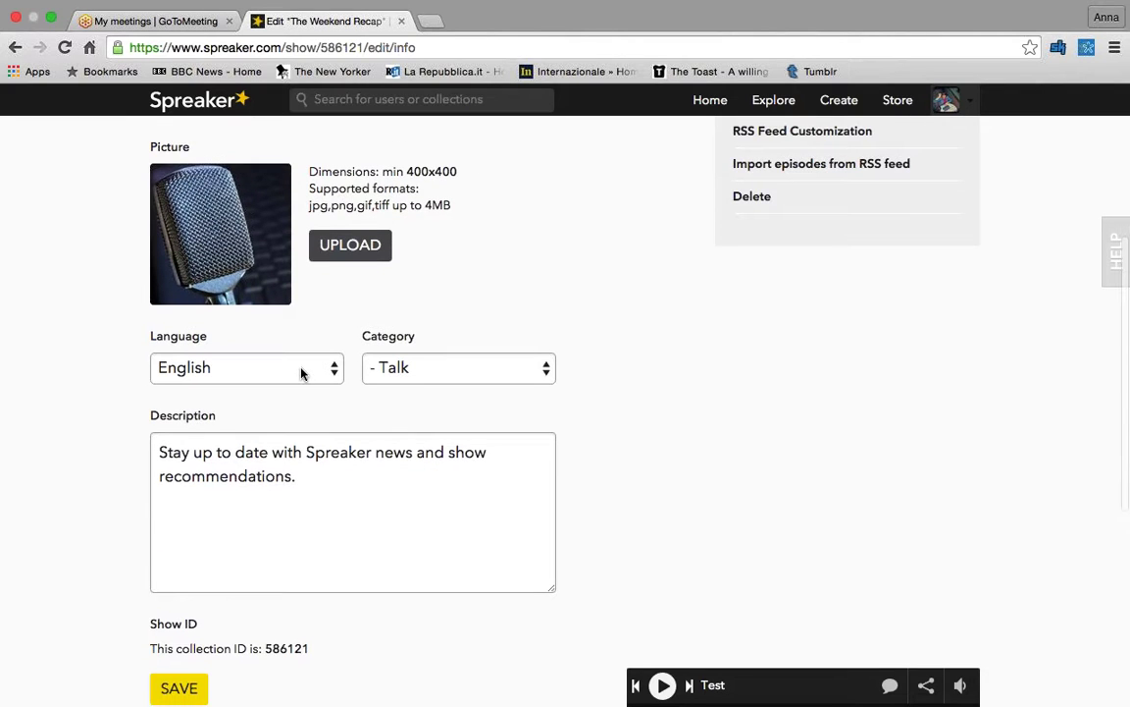
pyautogui.scroll(-1, 301, 371)
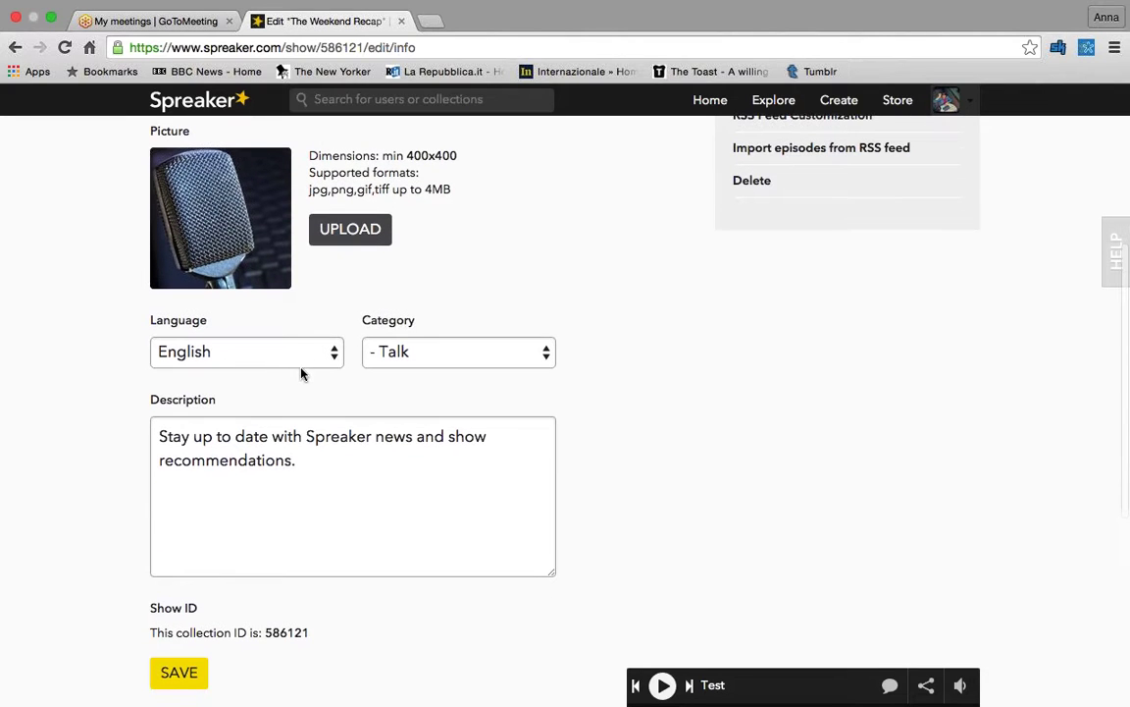
pyautogui.click(454, 357)
pyautogui.click(453, 357)
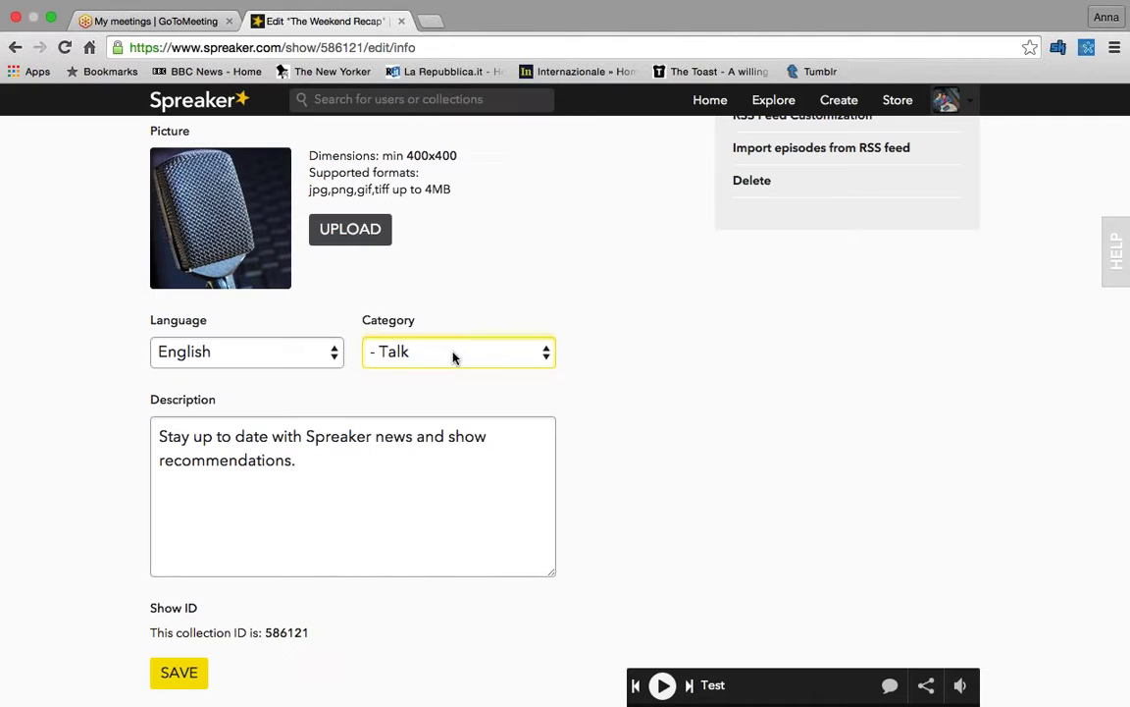
pyautogui.scroll(-3, 453, 357)
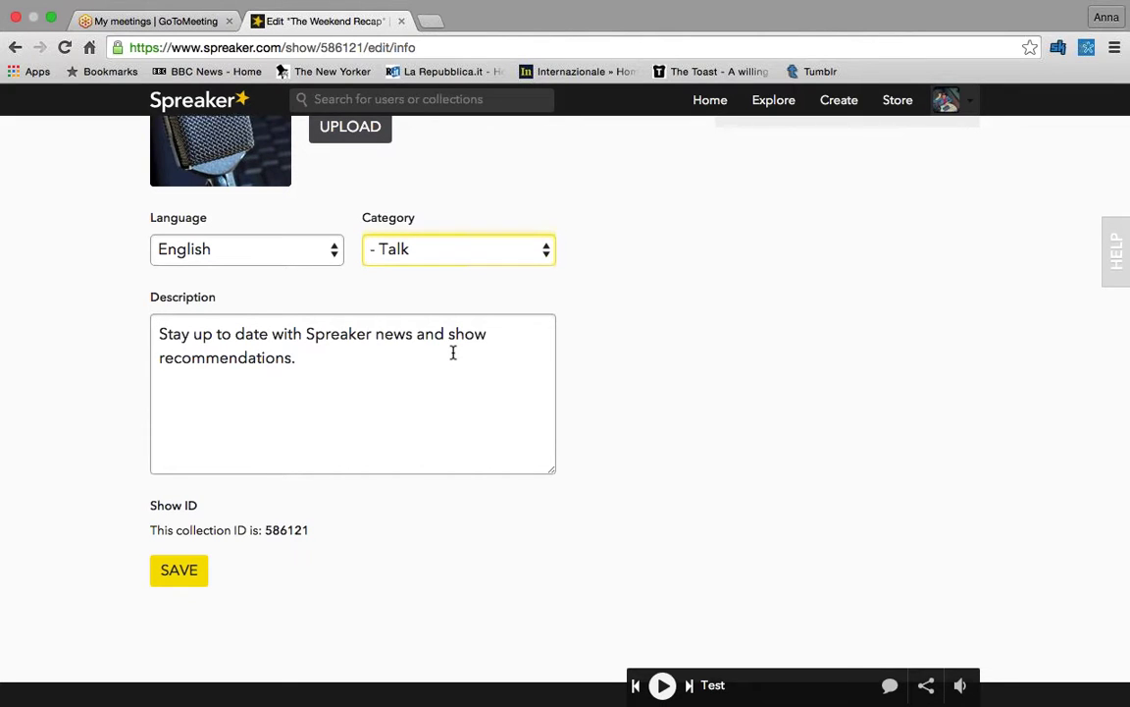
pyautogui.scroll(-2, 453, 353)
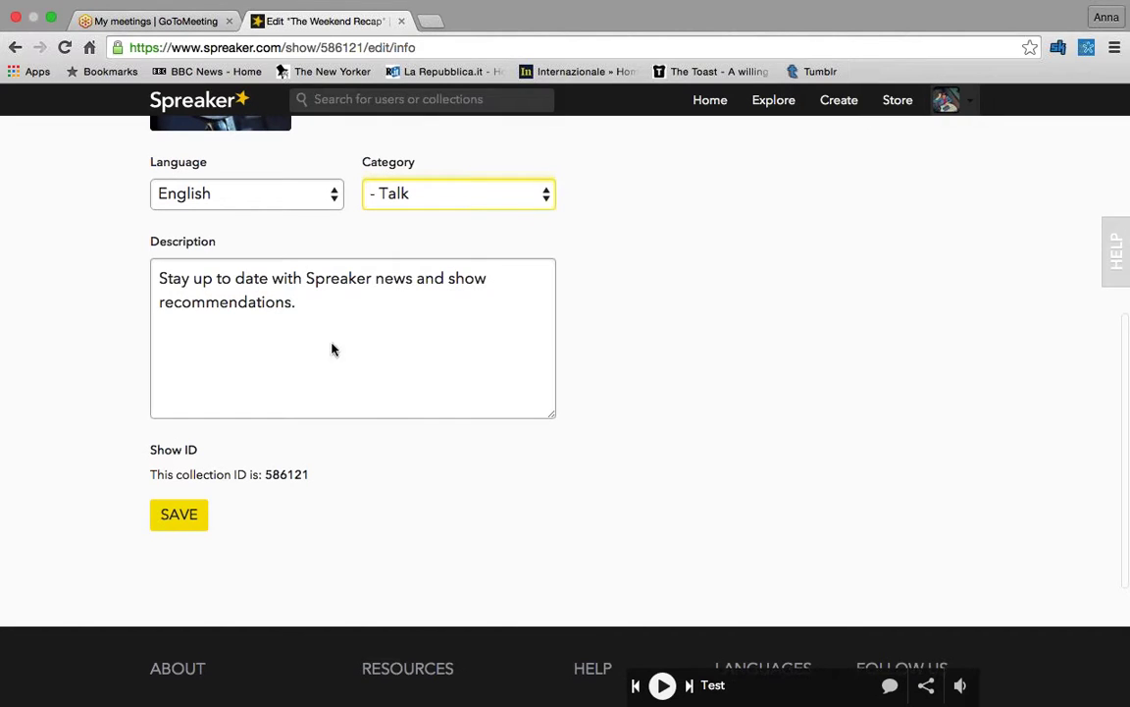
pyautogui.click(192, 523)
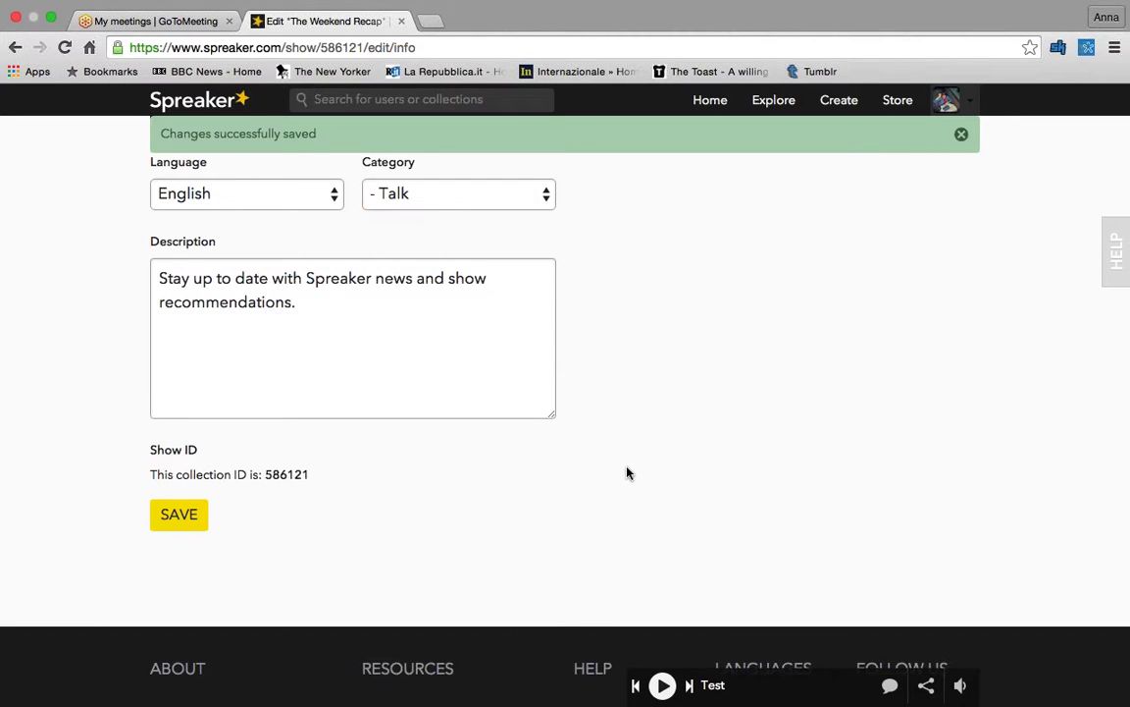
pyautogui.scroll(10, 628, 473)
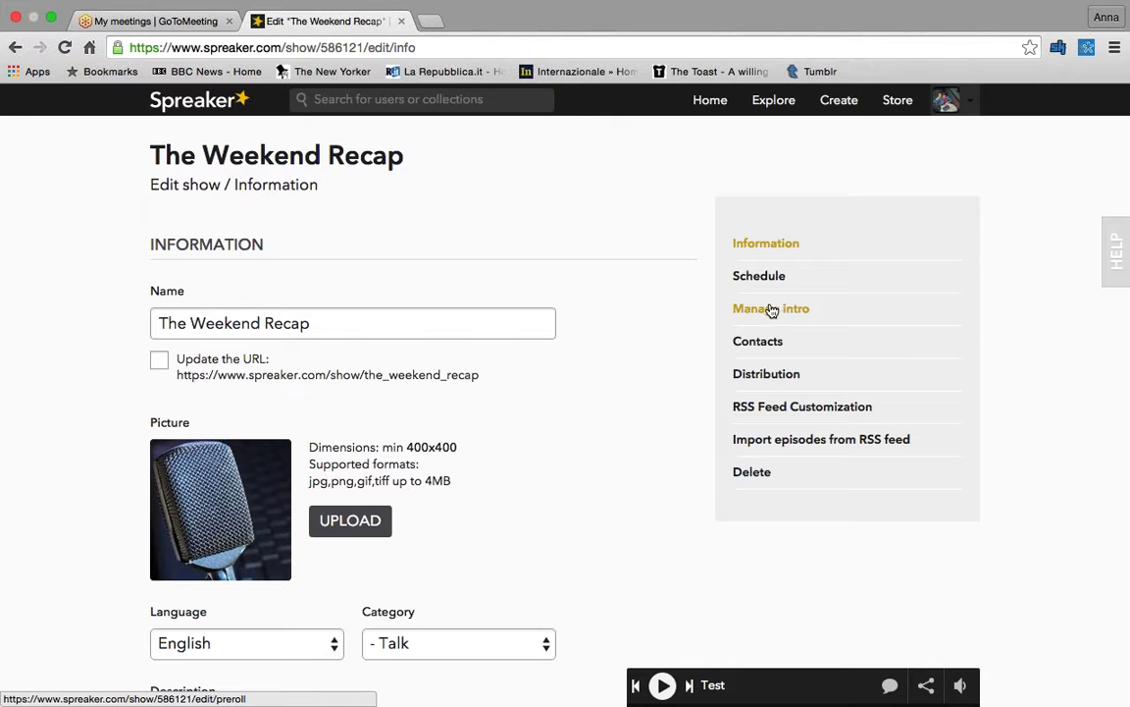
# - Open the show's Manage intro page, which shows no intro set
pyautogui.click(773, 310)
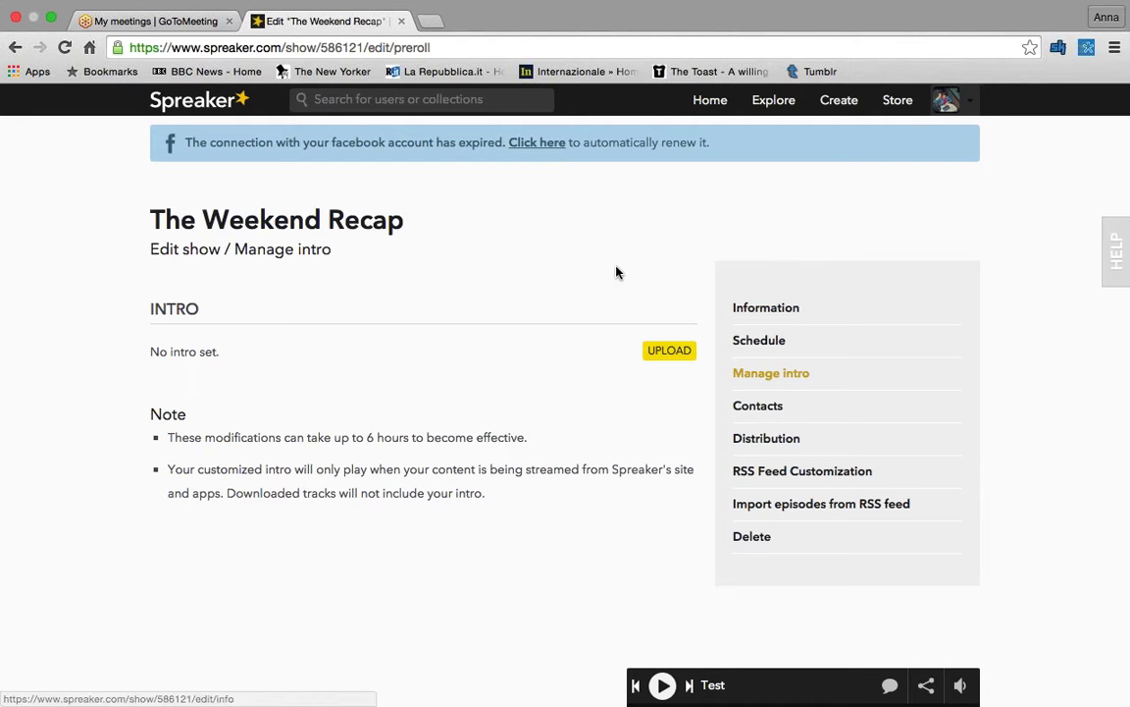
pyautogui.scroll(1, 616, 272)
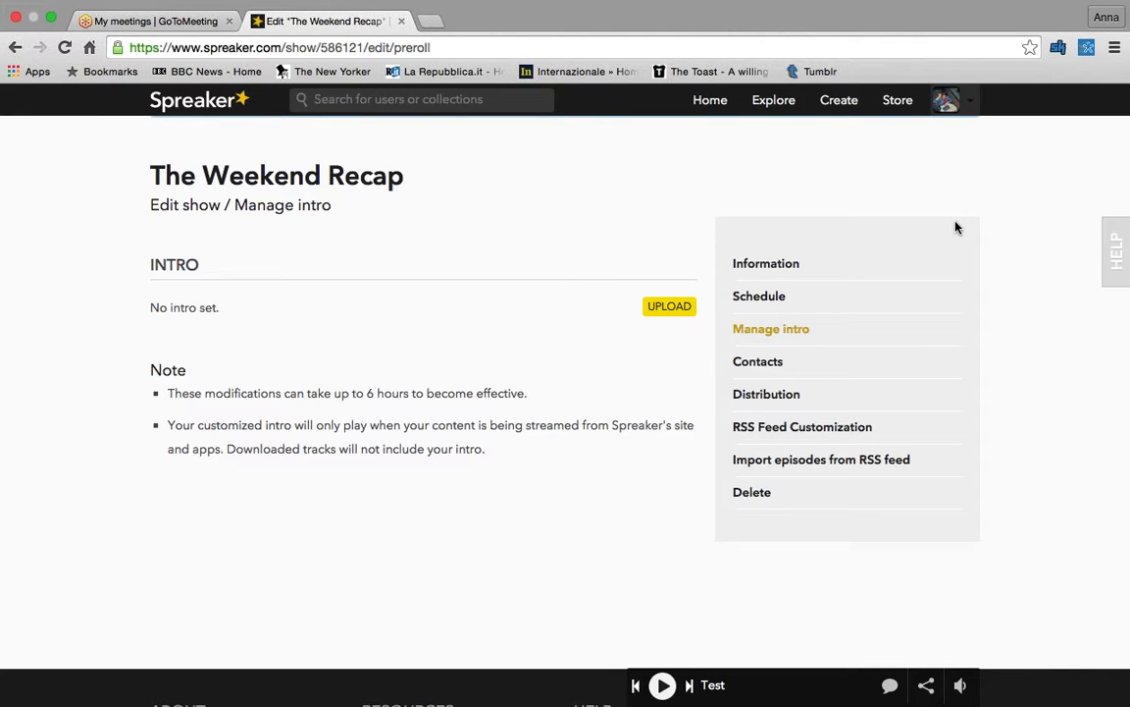
# - Open the show's Contacts settings and enter the contact e-mail address
pyautogui.click(780, 361)
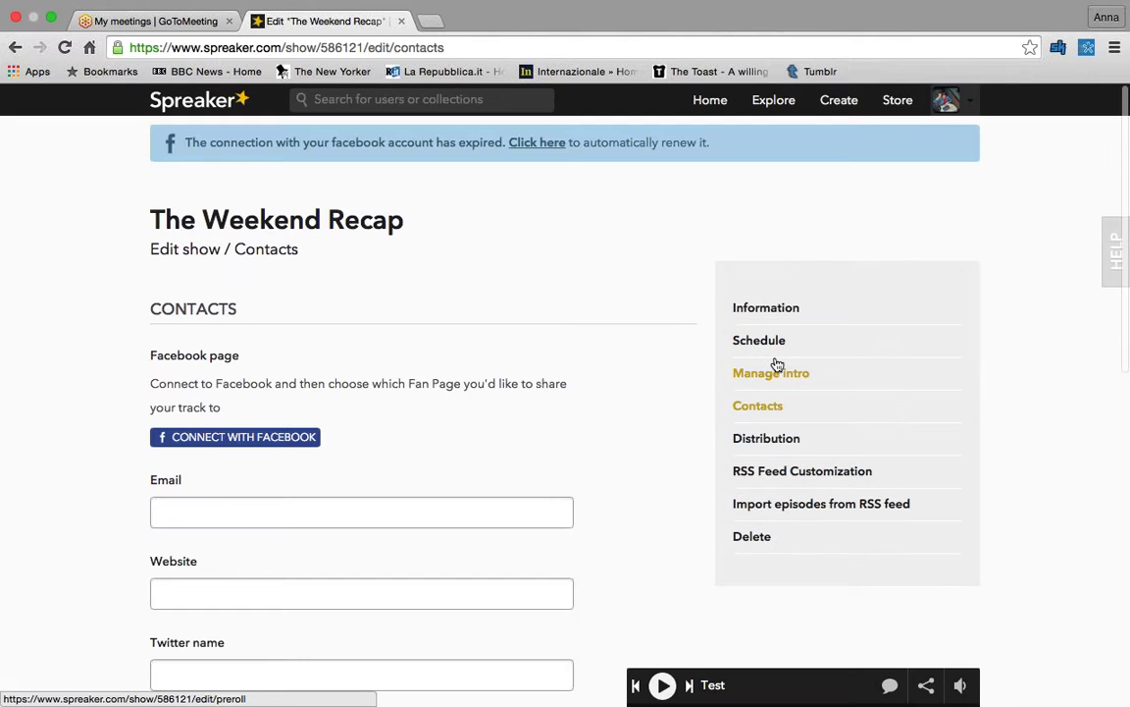
pyautogui.scroll(-3, 503, 240)
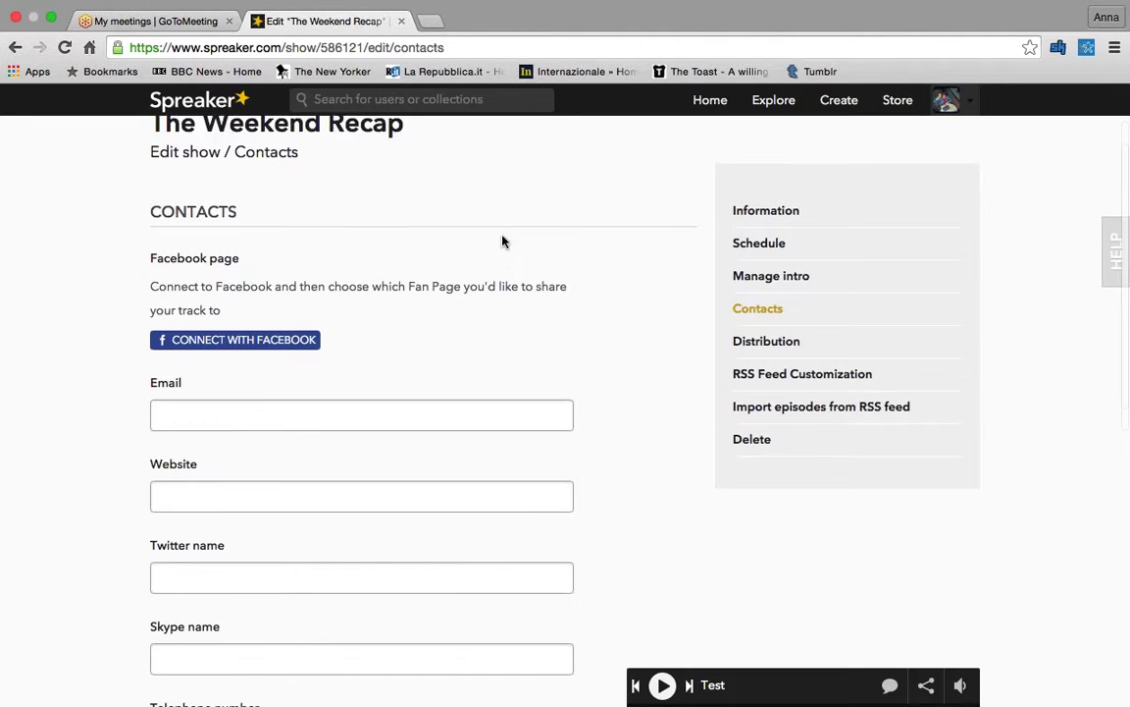
pyautogui.scroll(-1, 502, 240)
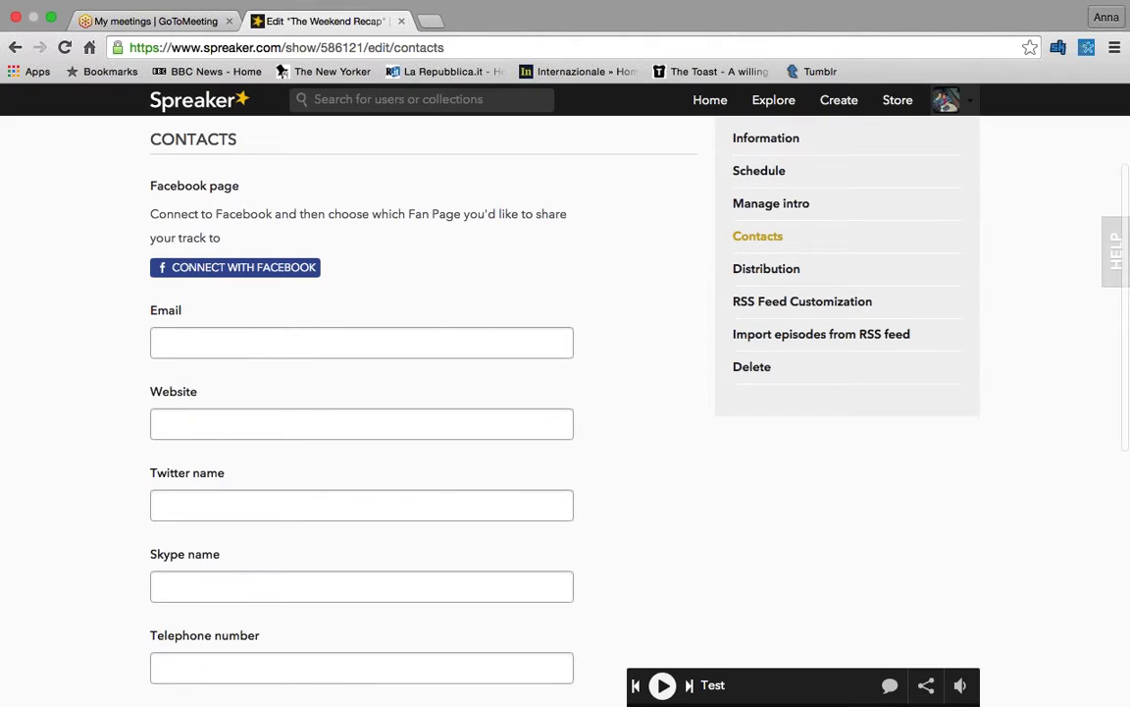
pyautogui.click(269, 346)
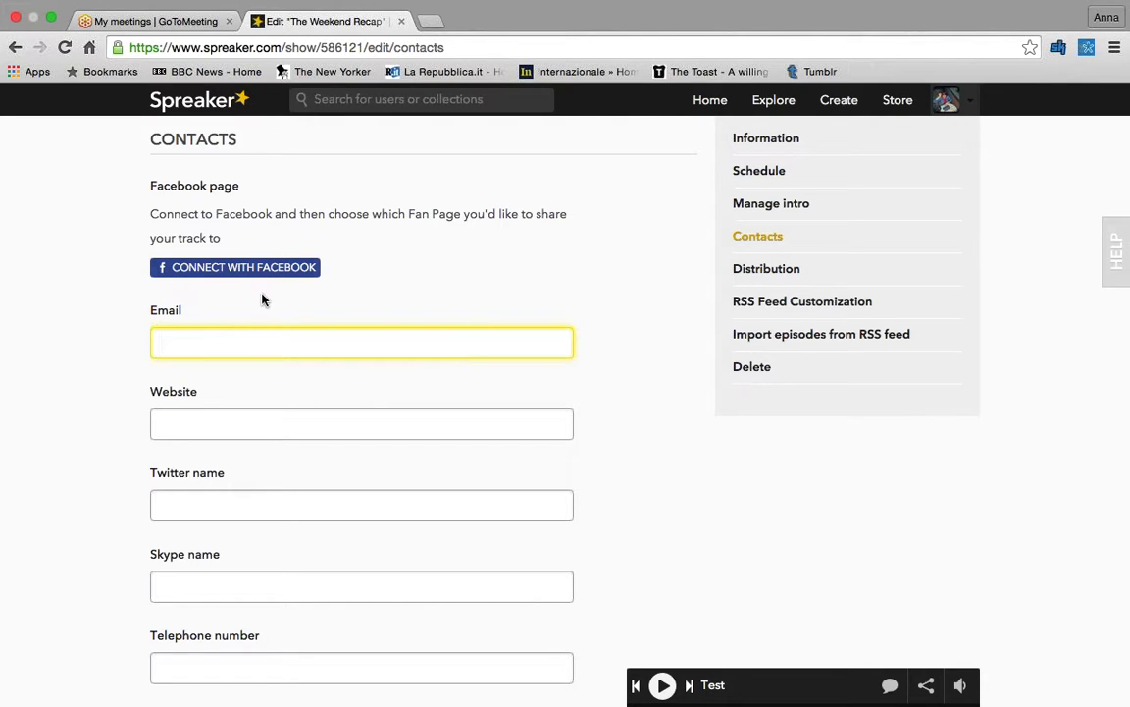
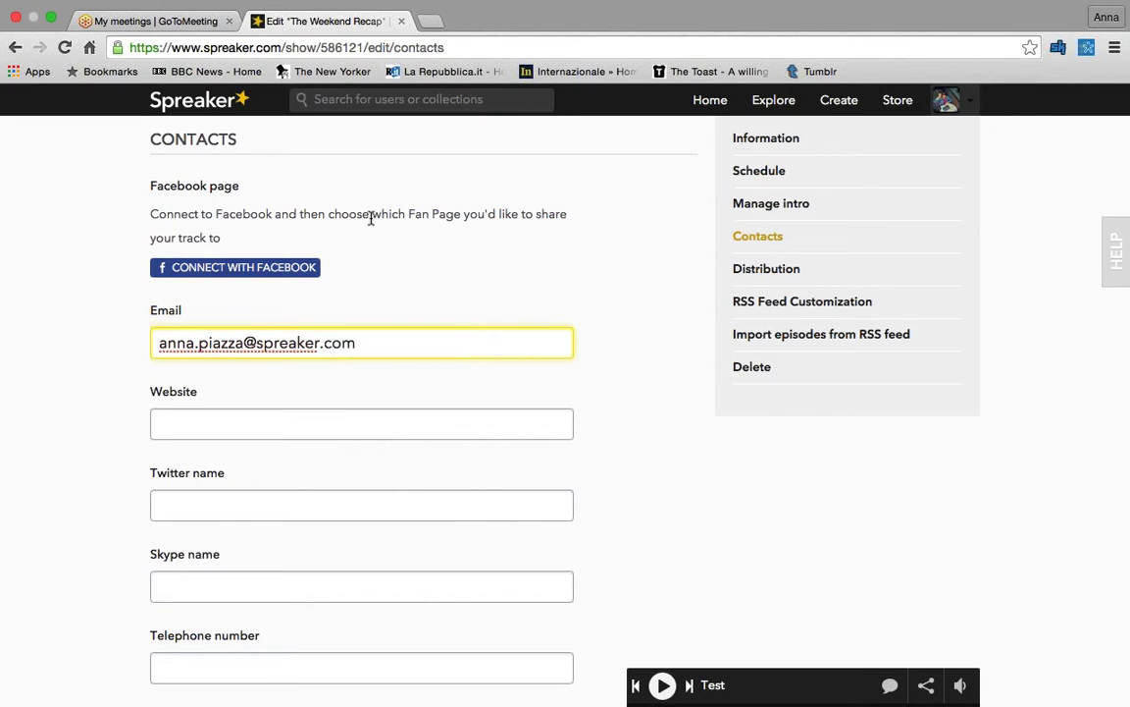
pyautogui.scroll(-1, 369, 218)
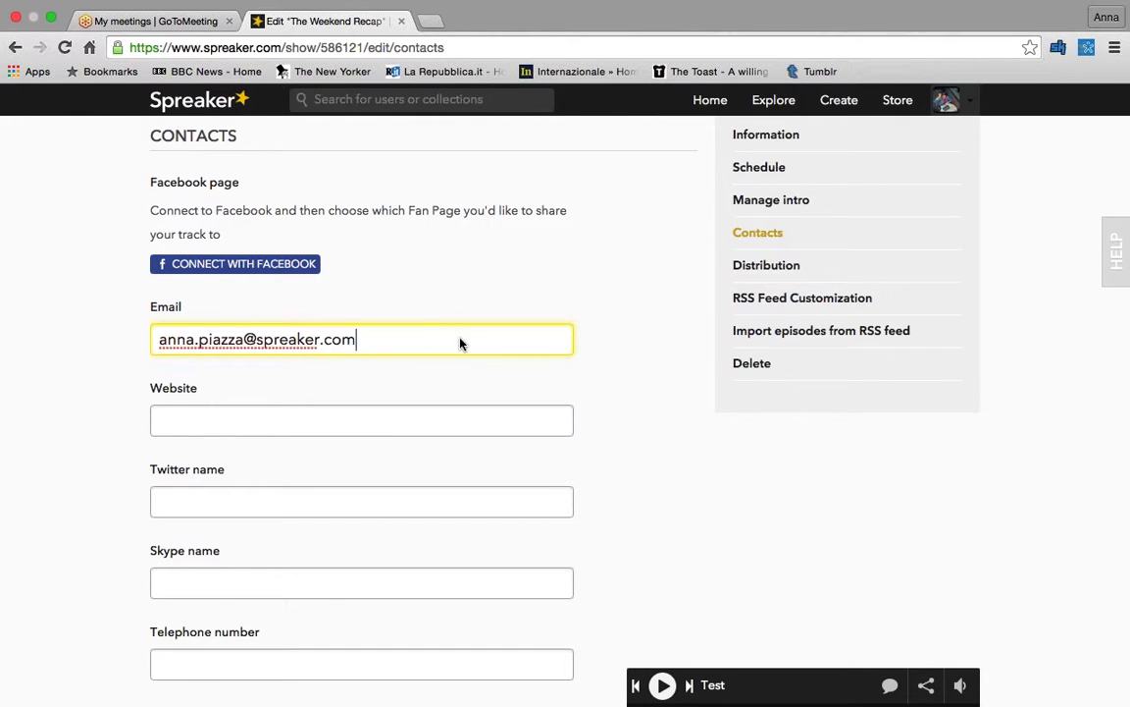
pyautogui.scroll(-1, 461, 344)
pyautogui.click(388, 387)
pyautogui.write('www.sp')
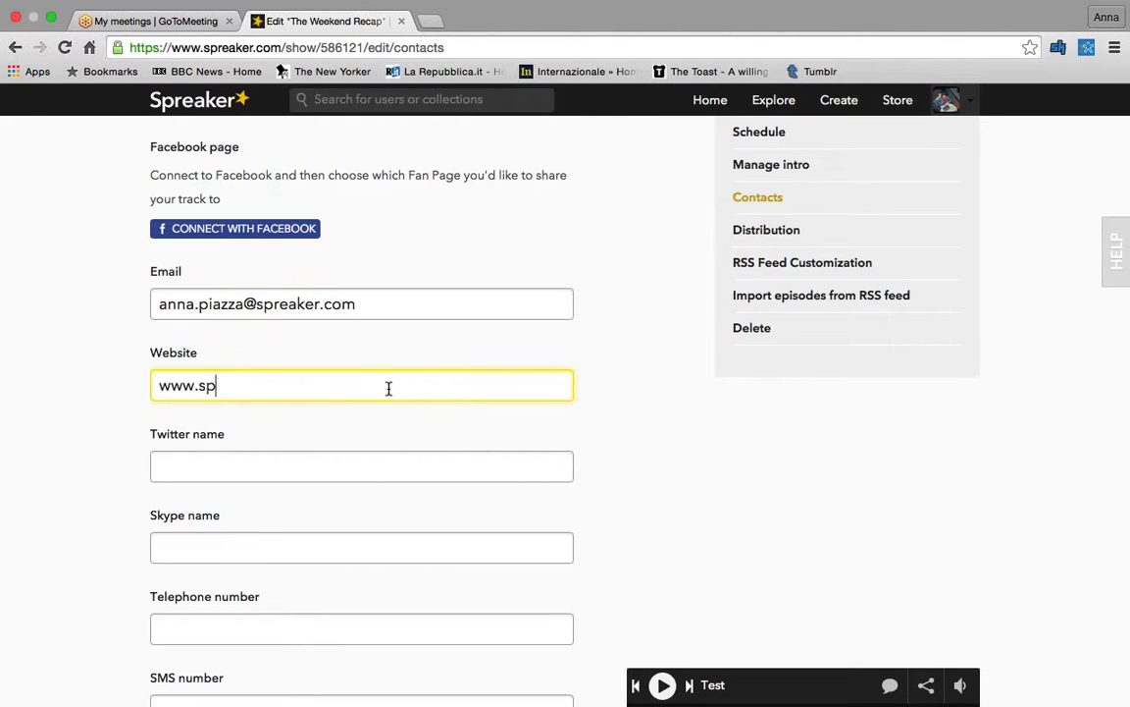
pyautogui.write('reaker.com')
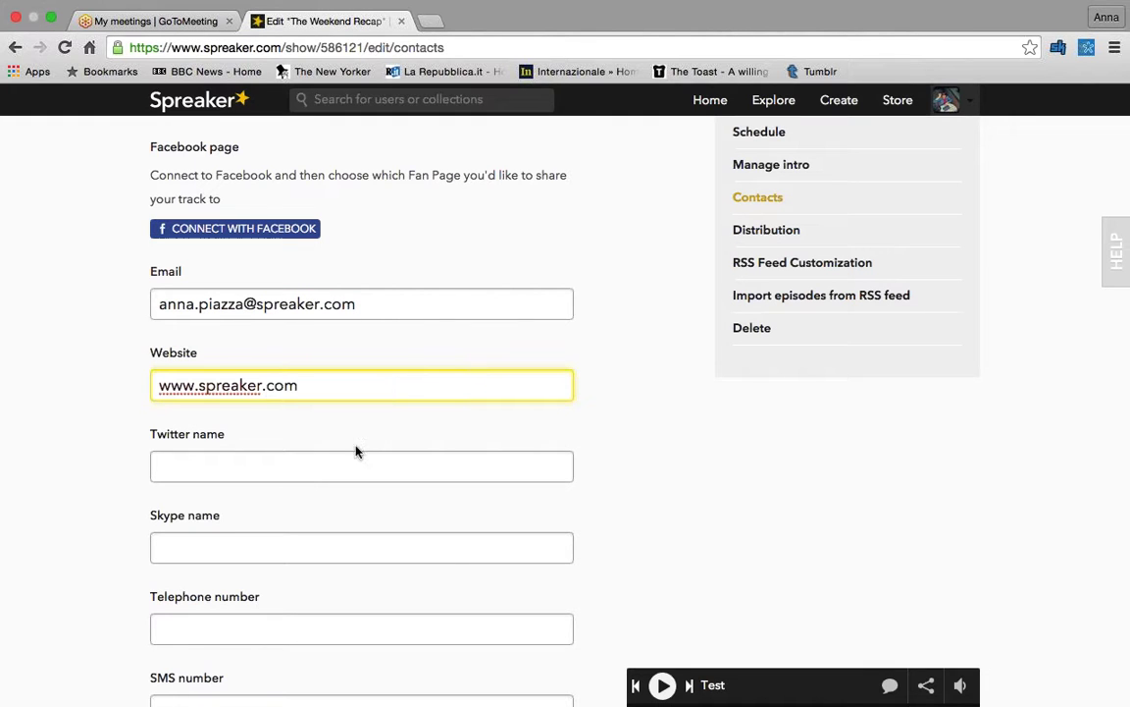
pyautogui.click(357, 453)
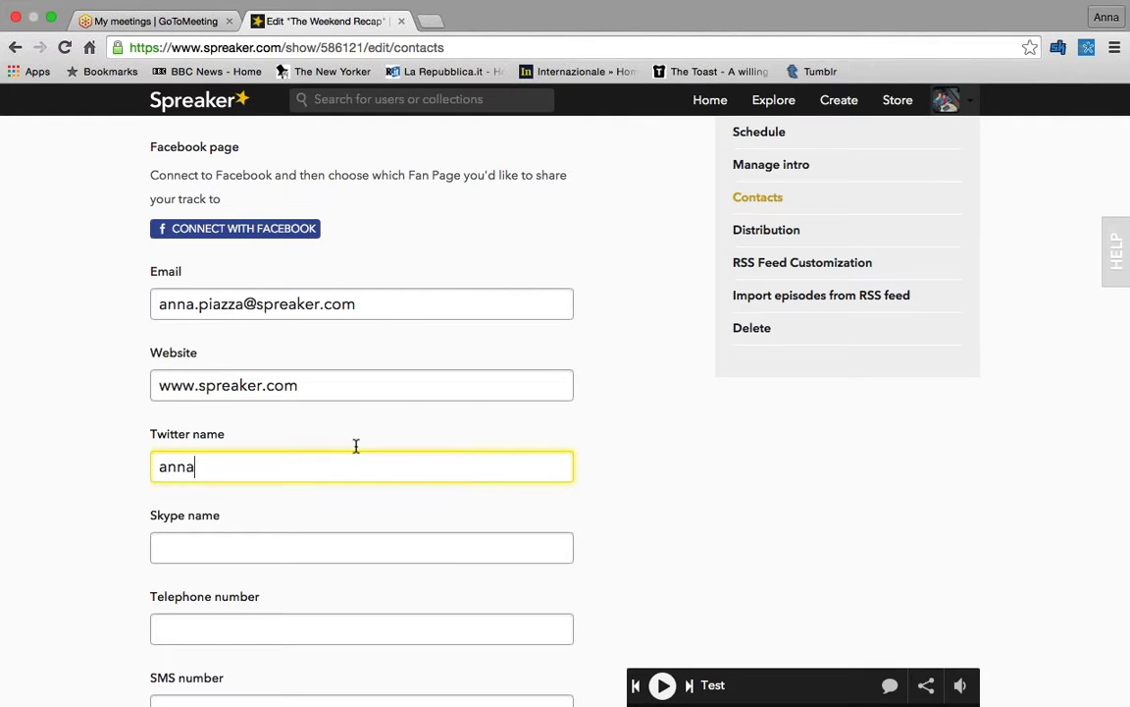
pyautogui.scroll(-5, 350, 345)
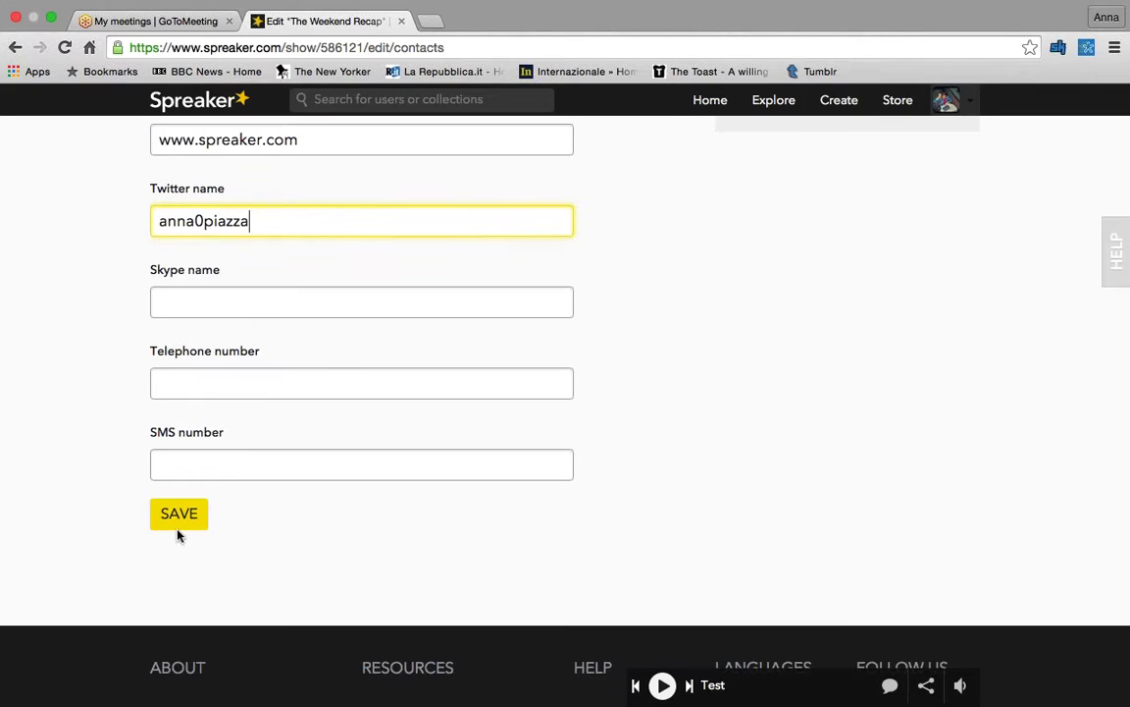
pyautogui.click(177, 528)
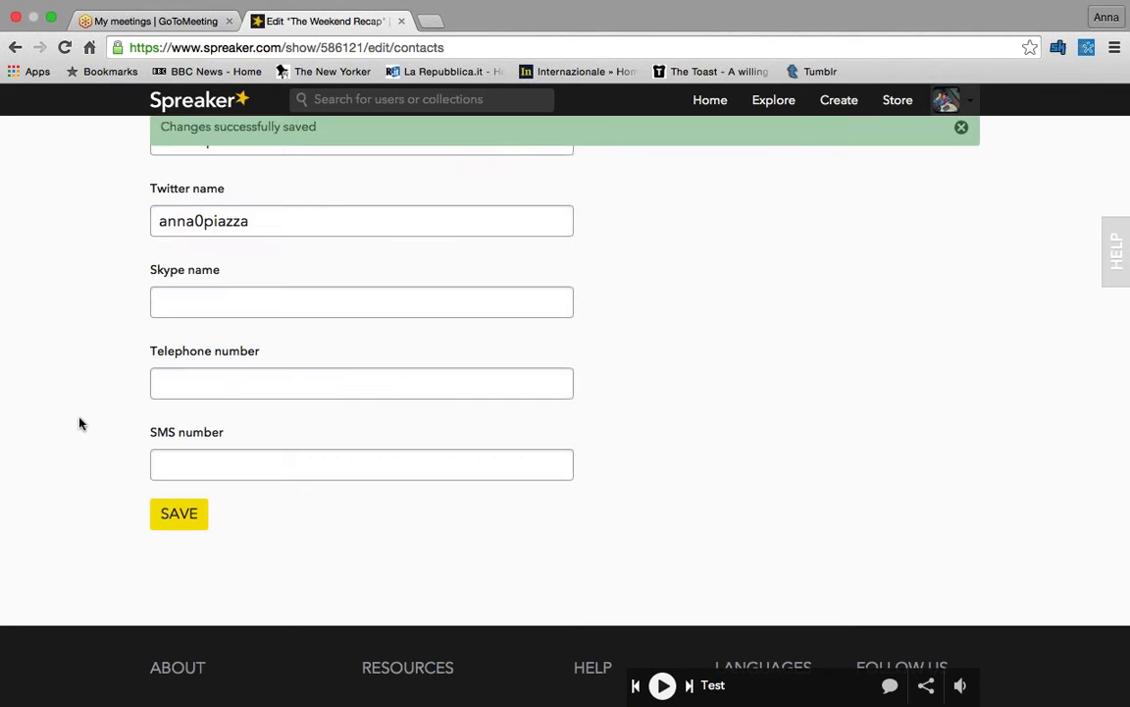
pyautogui.scroll(5, 81, 424)
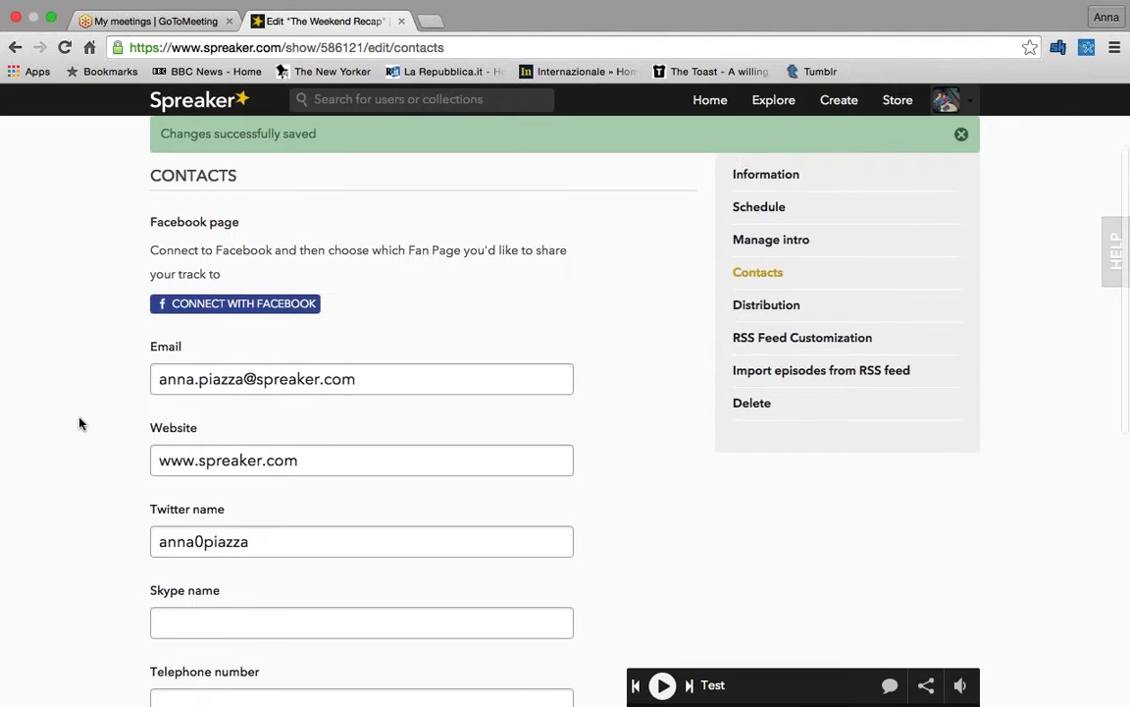
pyautogui.scroll(-1, 81, 424)
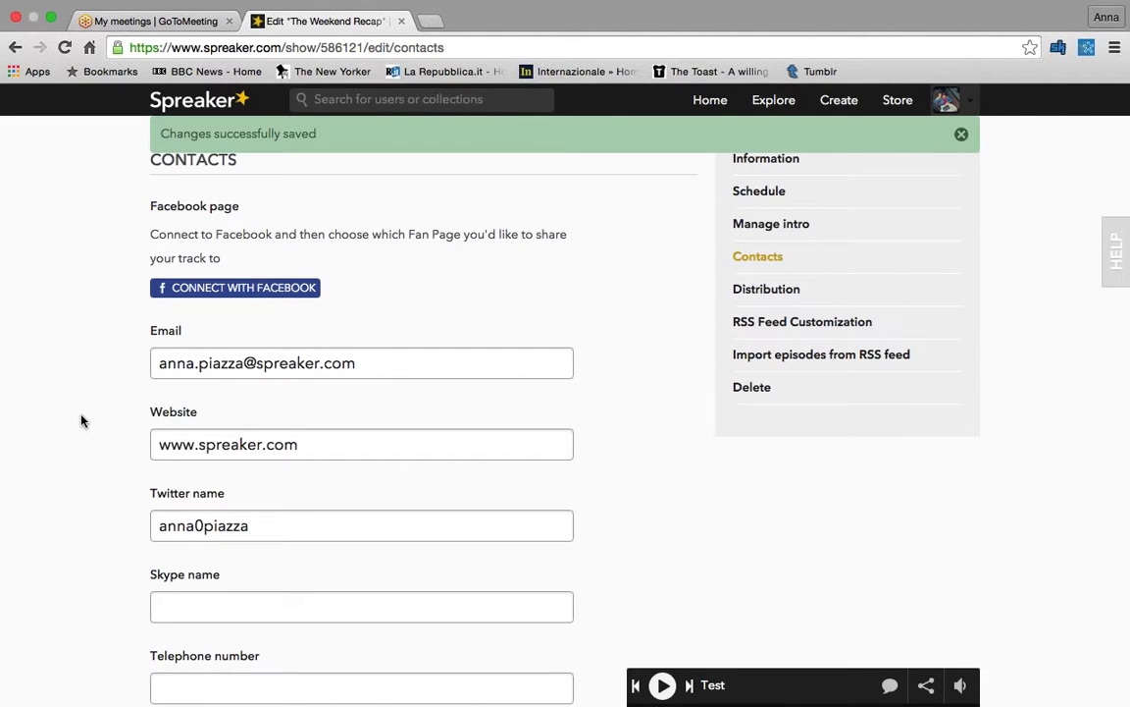
# - Open the show's Distribution page and review its iHeartRadio submission status
pyautogui.click(727, 288)
pyautogui.scroll(-1, 614, 255)
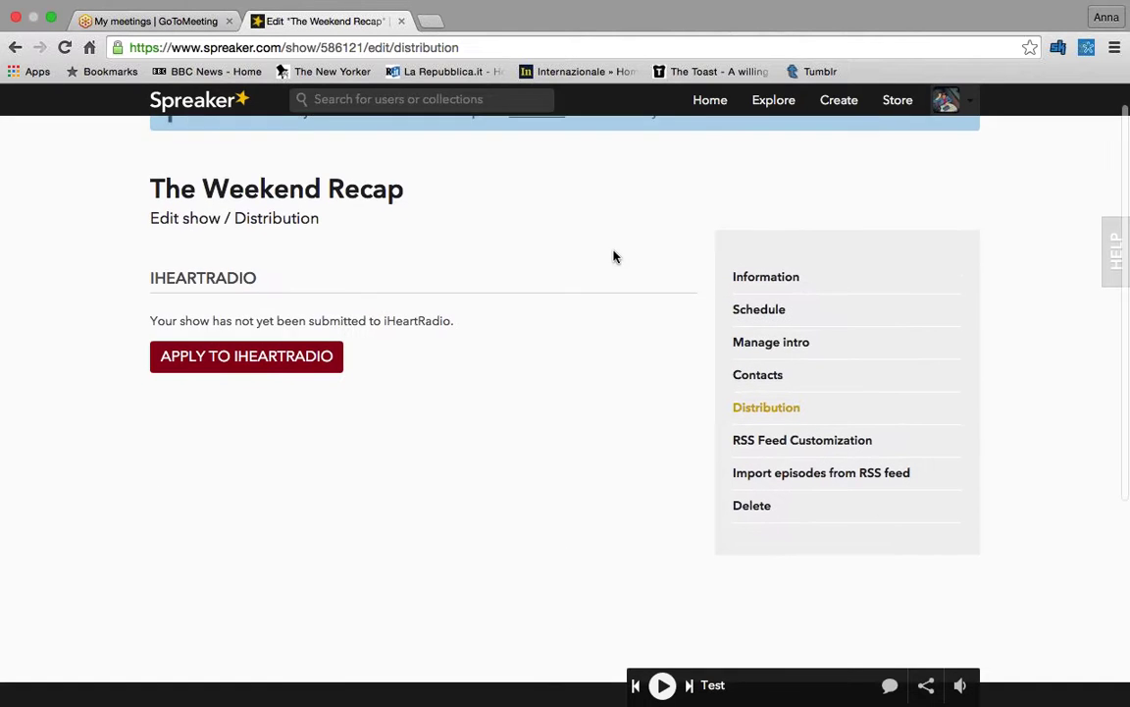
pyautogui.scroll(-1, 613, 257)
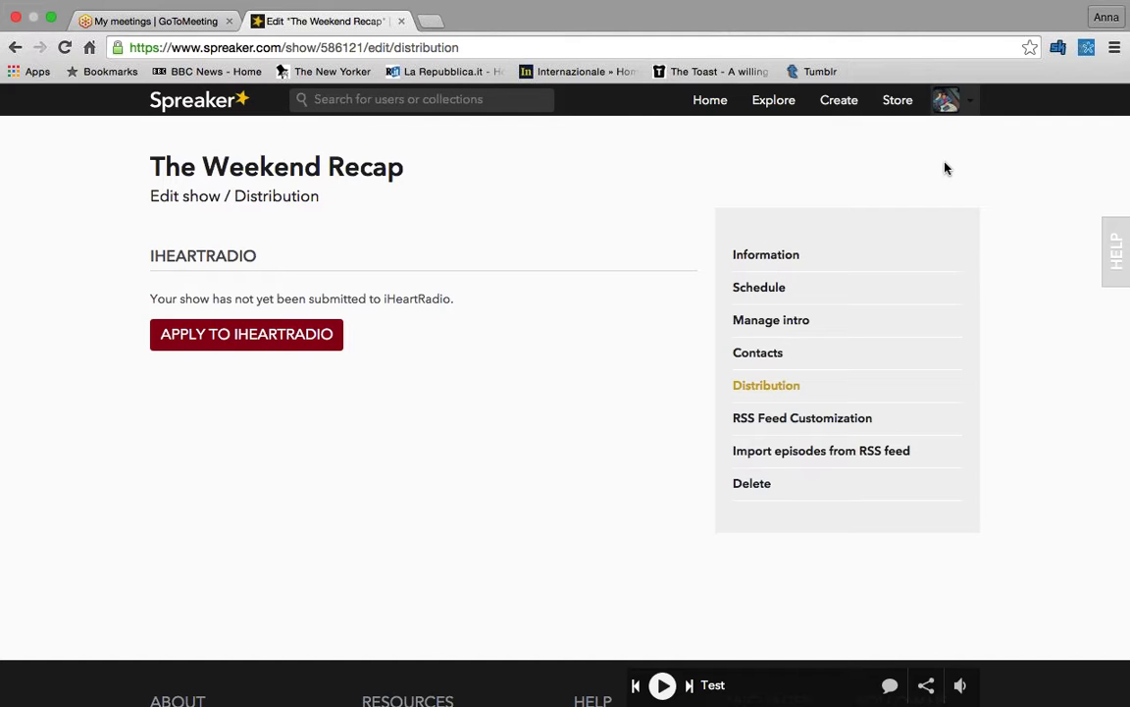
# - Open RSS Feed Customization and review the page, where the feed is set to Automatic
pyautogui.click(815, 428)
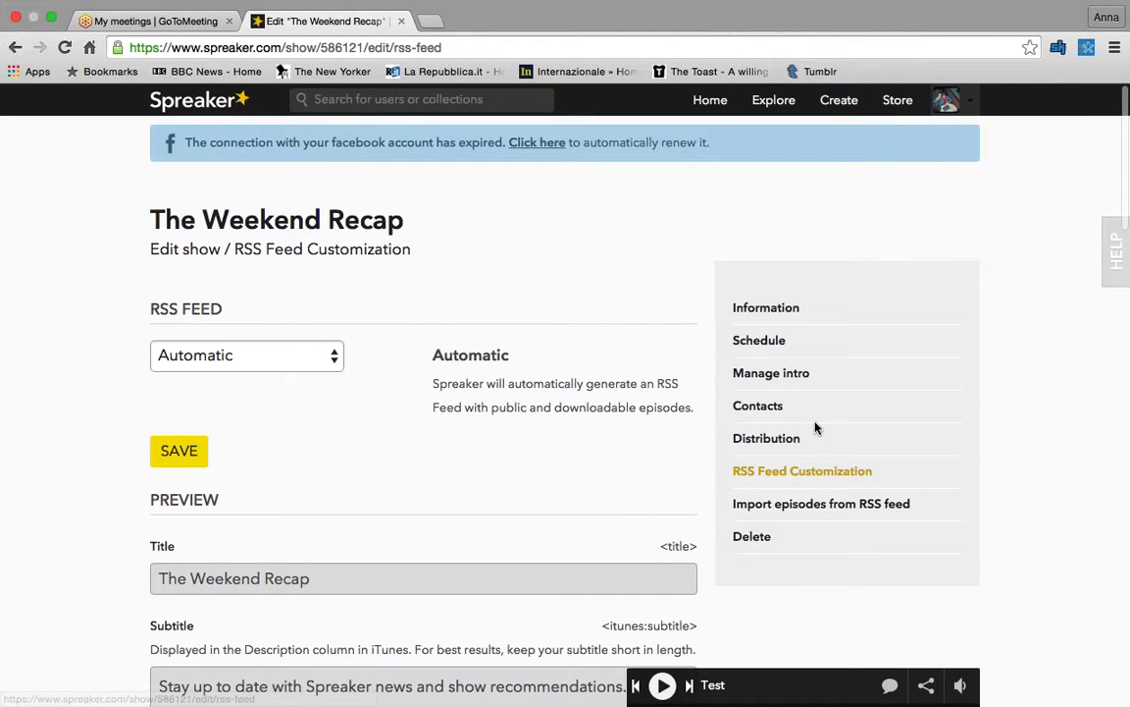
pyautogui.scroll(-1, 454, 278)
pyautogui.scroll(-2, 454, 279)
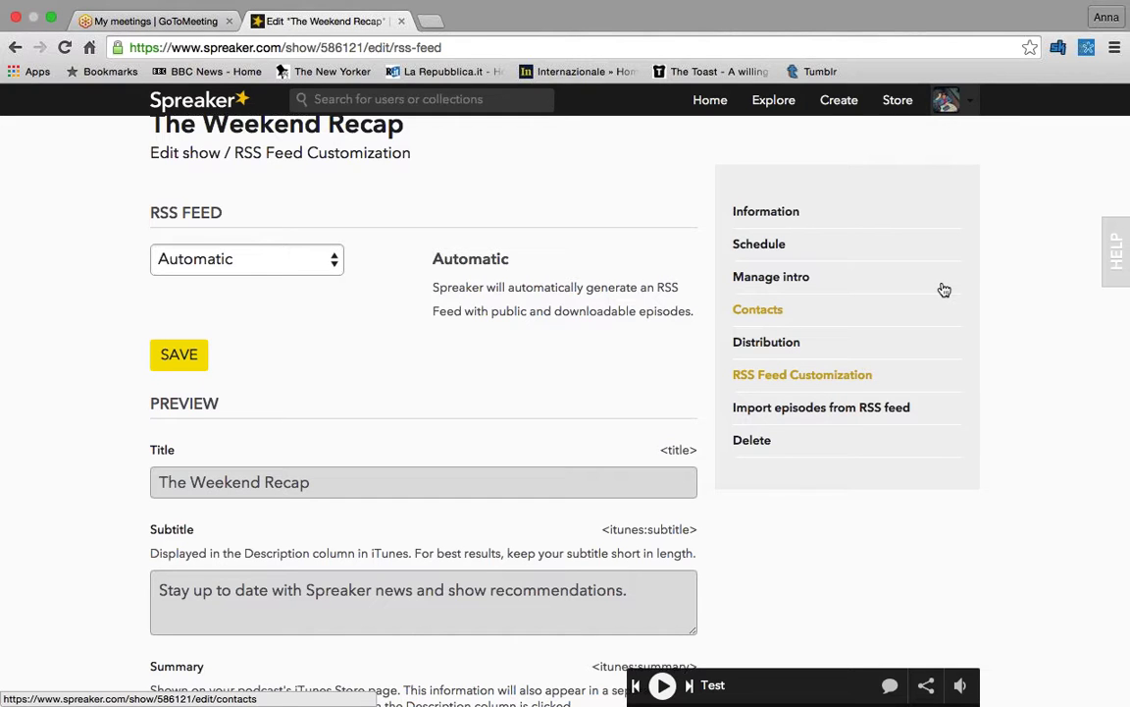
pyautogui.scroll(-1, 912, 307)
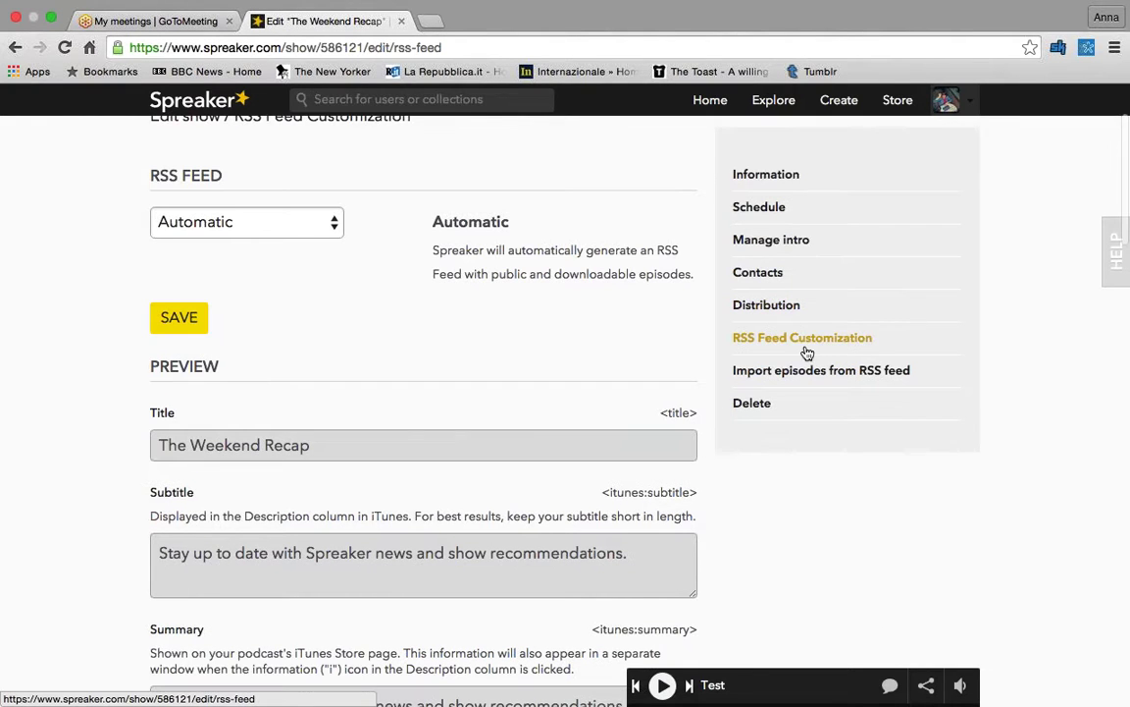
pyautogui.scroll(3, 517, 321)
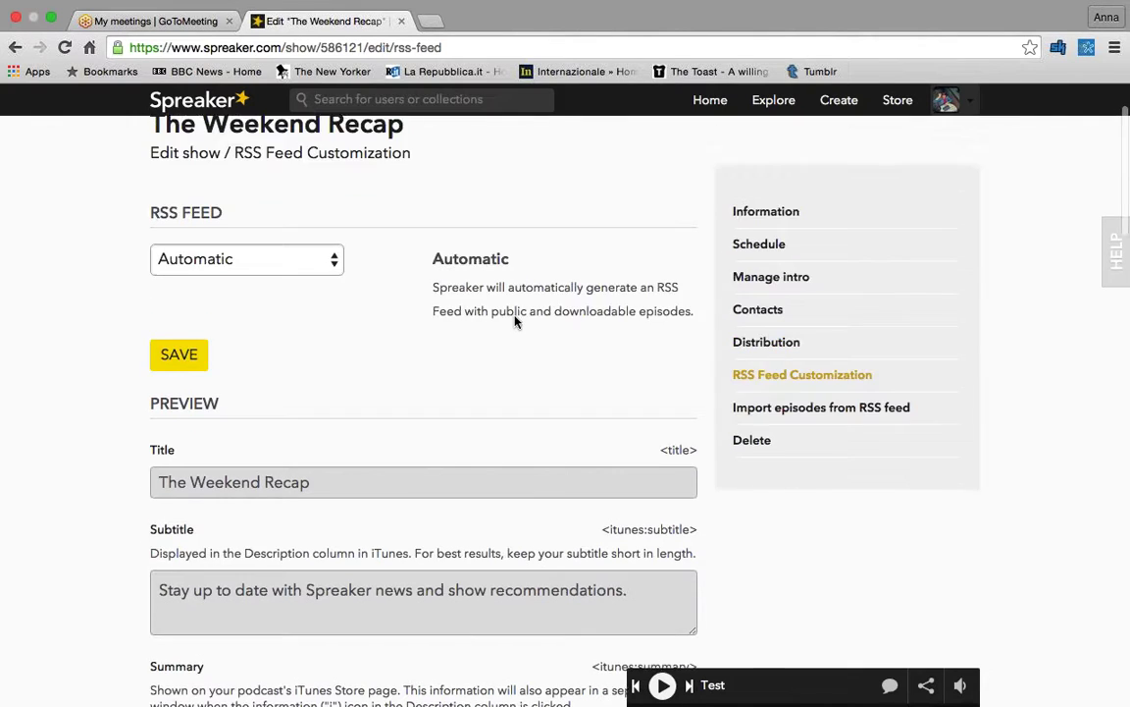
pyautogui.scroll(-1, 515, 321)
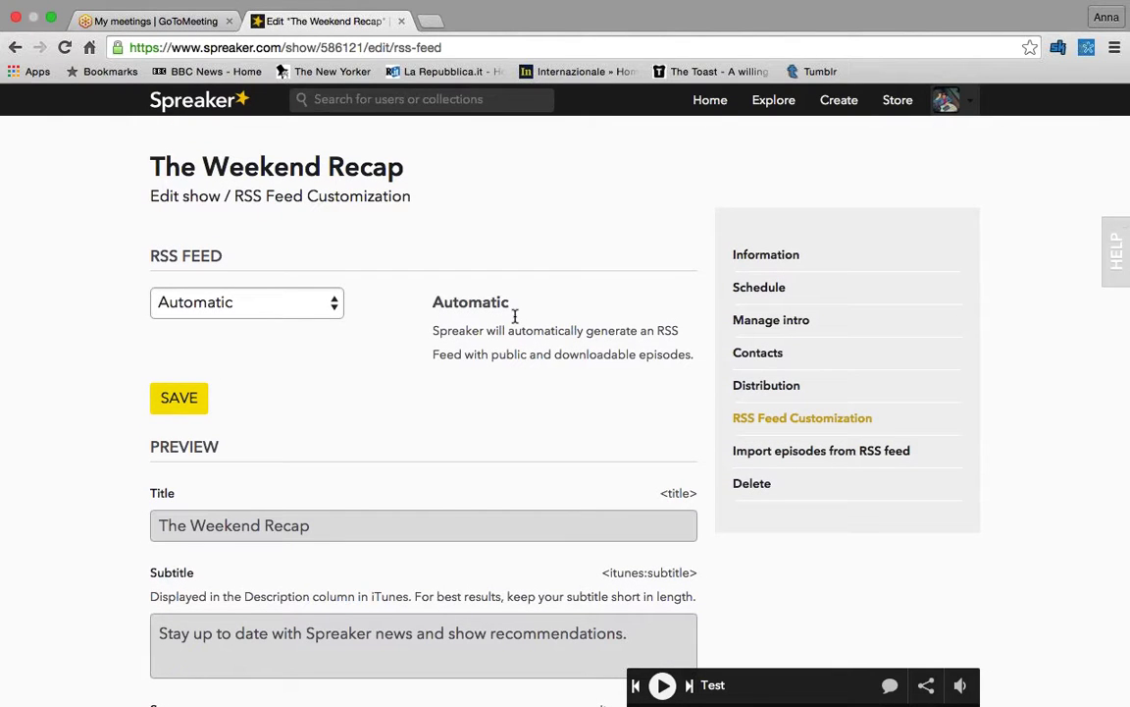
# - Open The Weekend Recap's public show page in a new tab and switch to it
pyautogui.rightClick(353, 167)
pyautogui.click(411, 171)
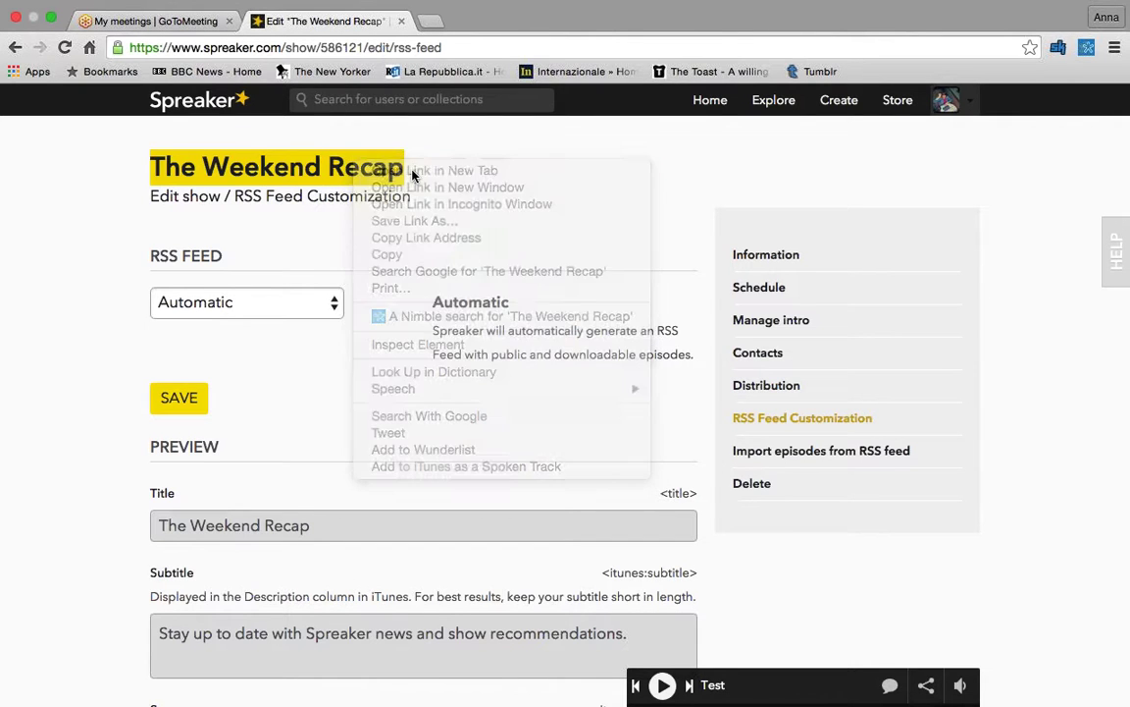
pyautogui.hotkey('ctrl', 'Tab')
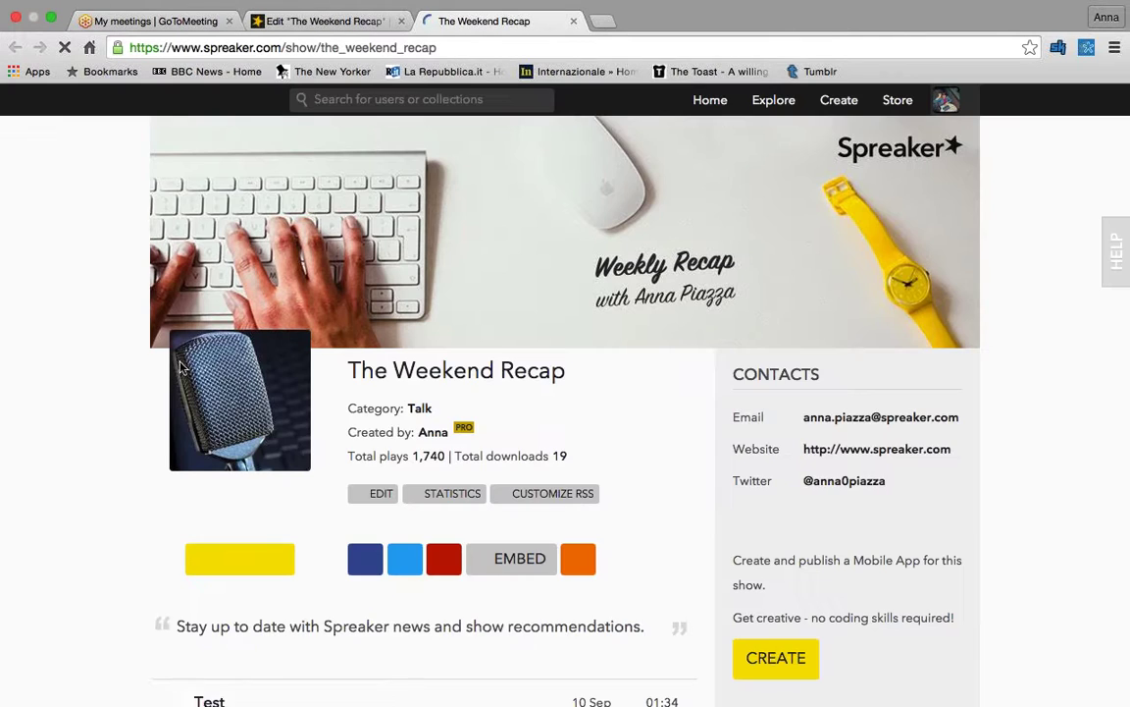
pyautogui.scroll(-3, 126, 243)
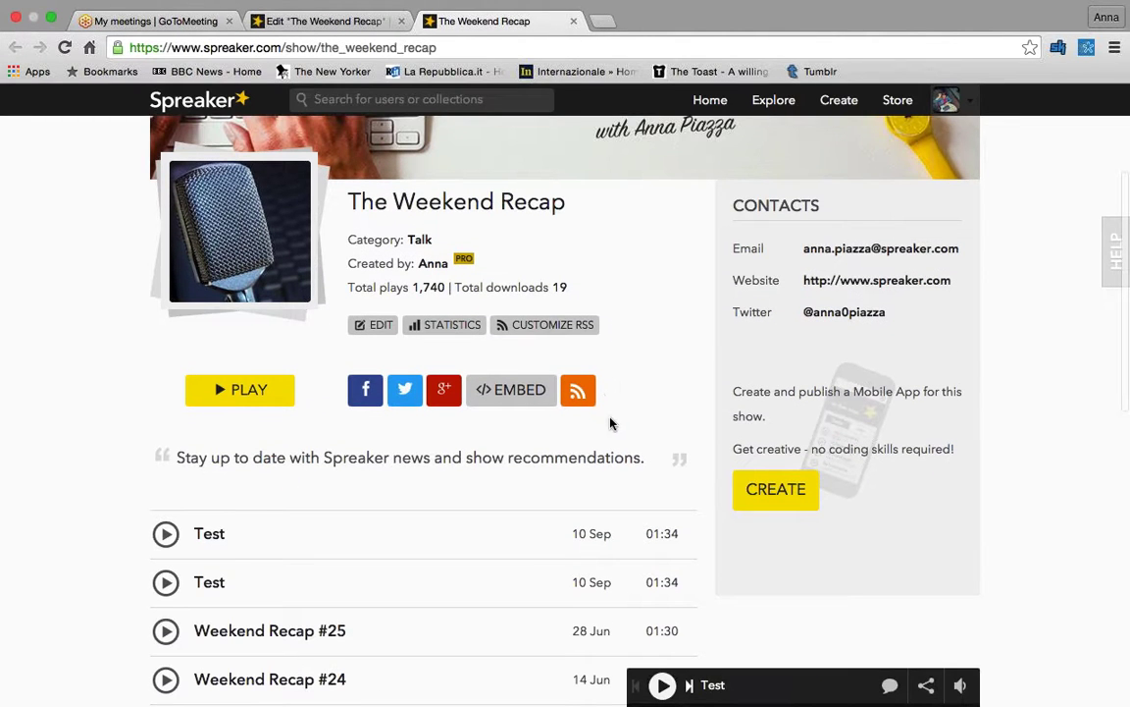
pyautogui.rightClick(580, 390)
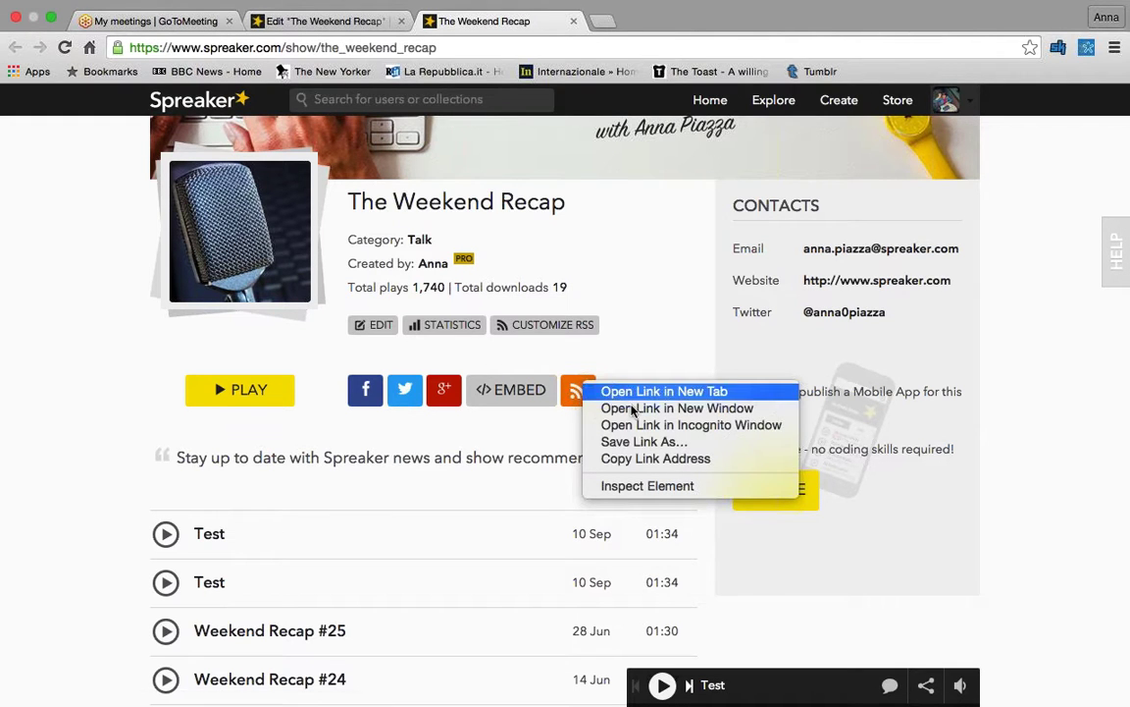
# - Back in the show settings, set the RSS Feed mode to Manual
pyautogui.click(663, 339)
pyautogui.click(345, 27)
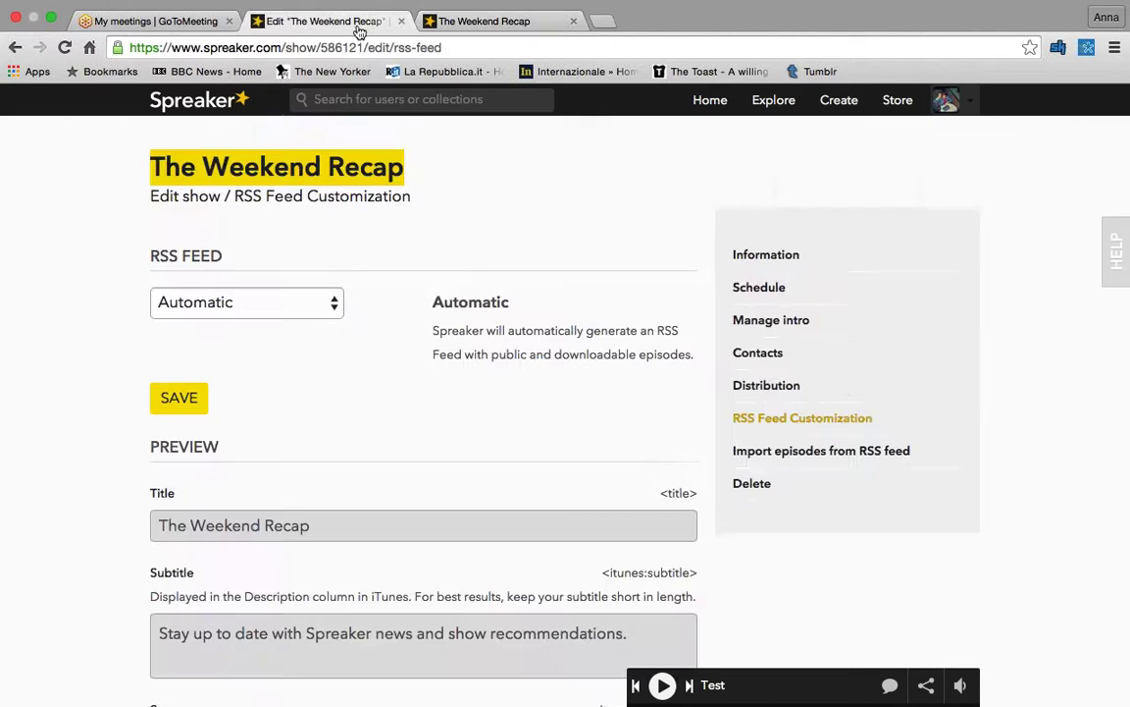
pyautogui.scroll(-1, 309, 226)
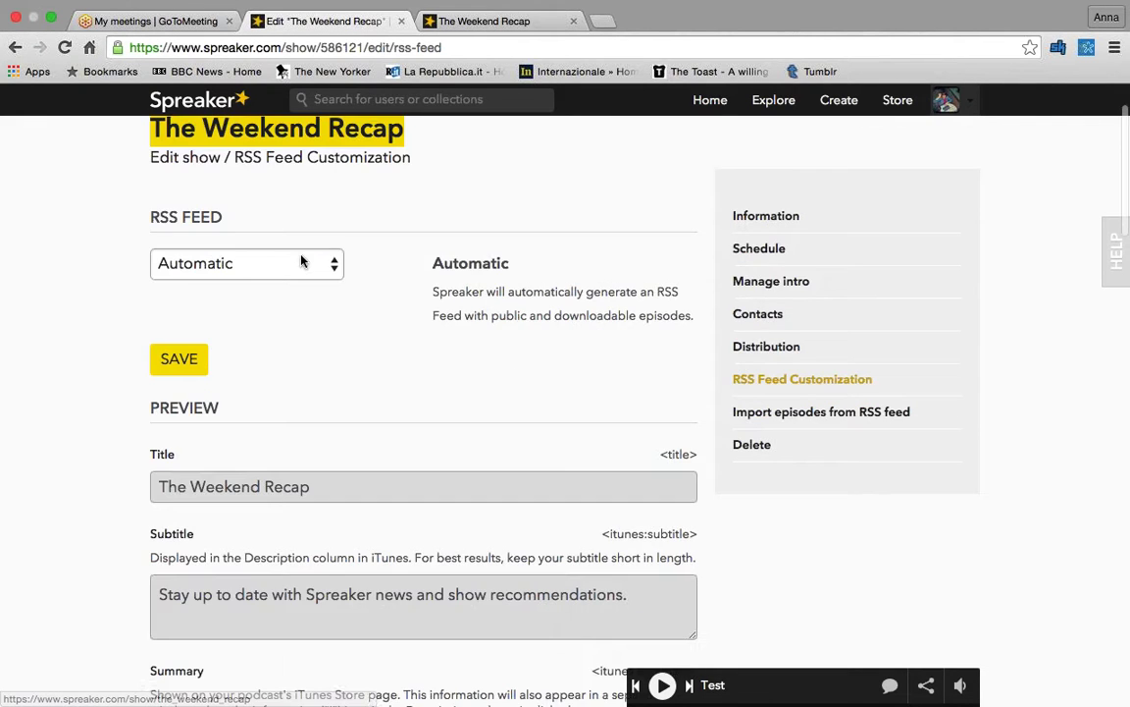
pyautogui.click(304, 263)
pyautogui.click(294, 290)
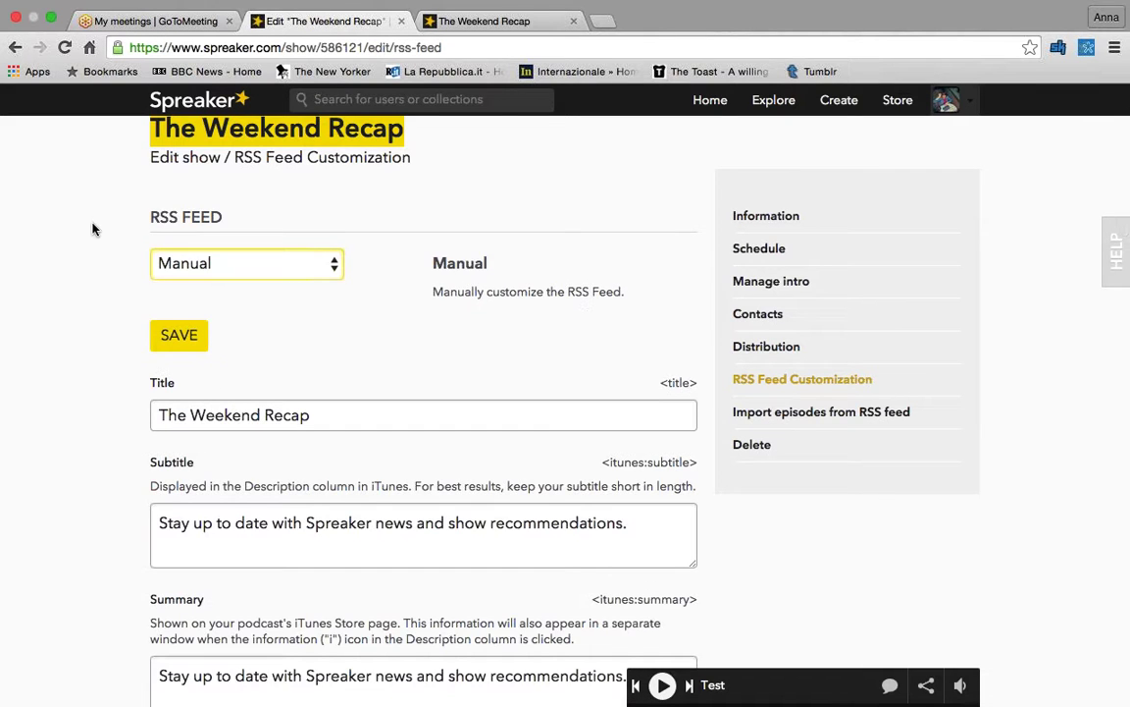
# - Review the cover art and owner fields, then go to My Profile
pyautogui.scroll(-3, 95, 226)
pyautogui.scroll(-7, 106, 228)
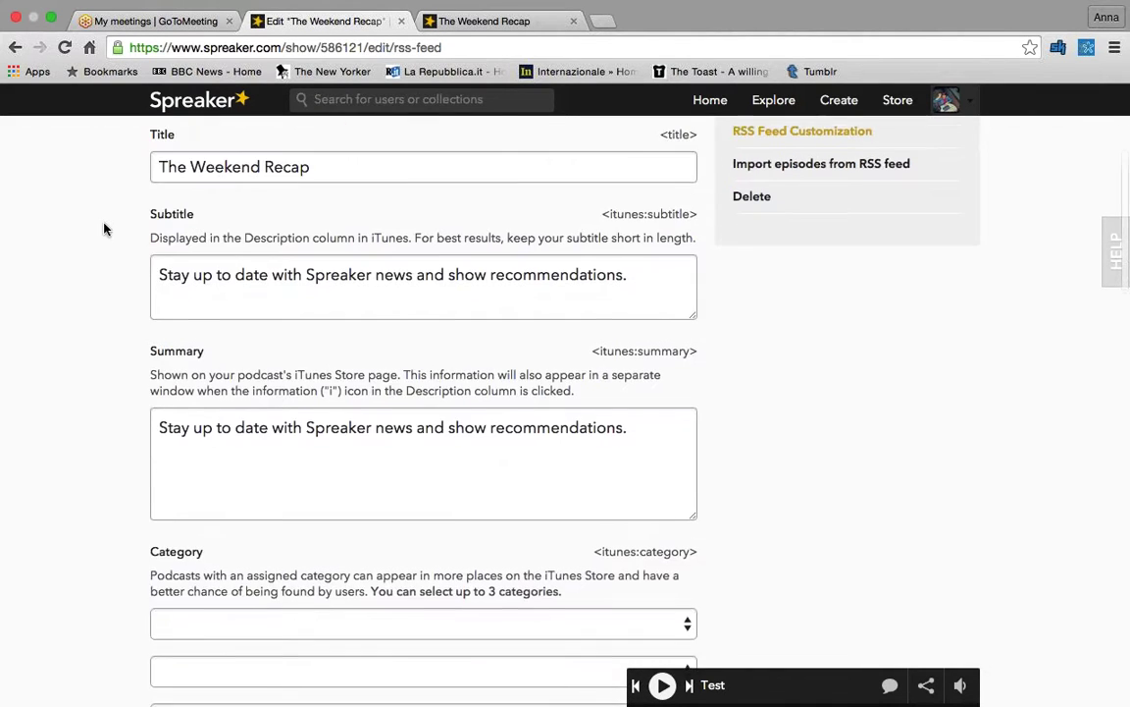
pyautogui.scroll(-12, 106, 229)
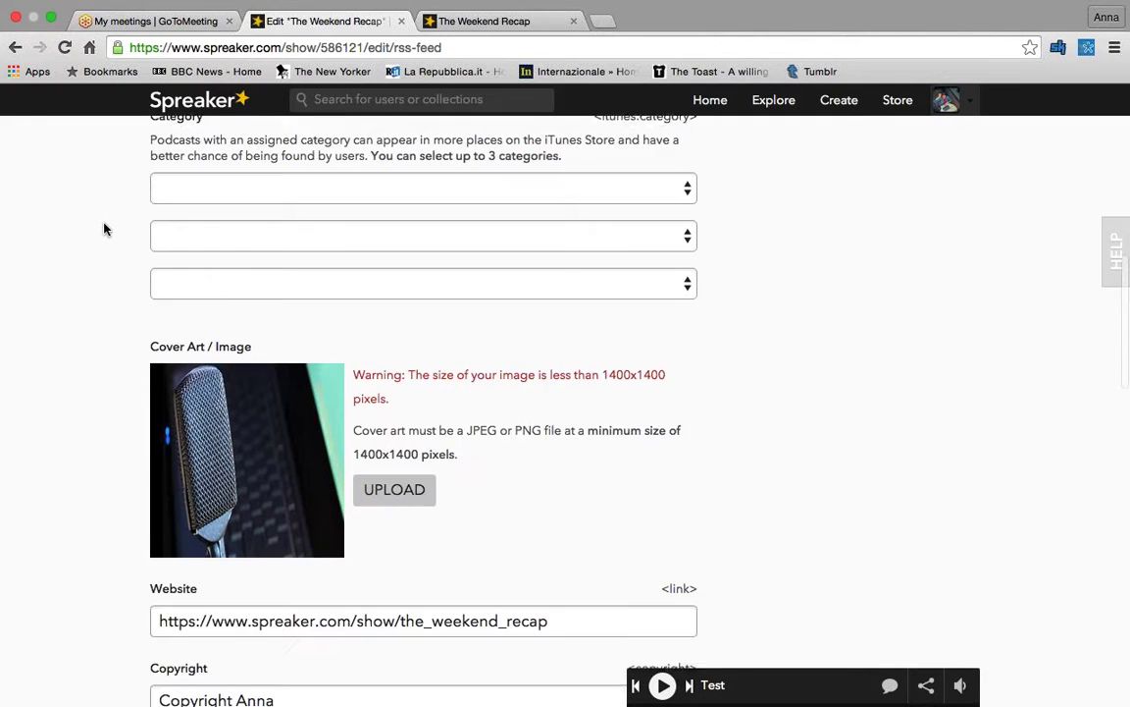
pyautogui.scroll(-4, 106, 229)
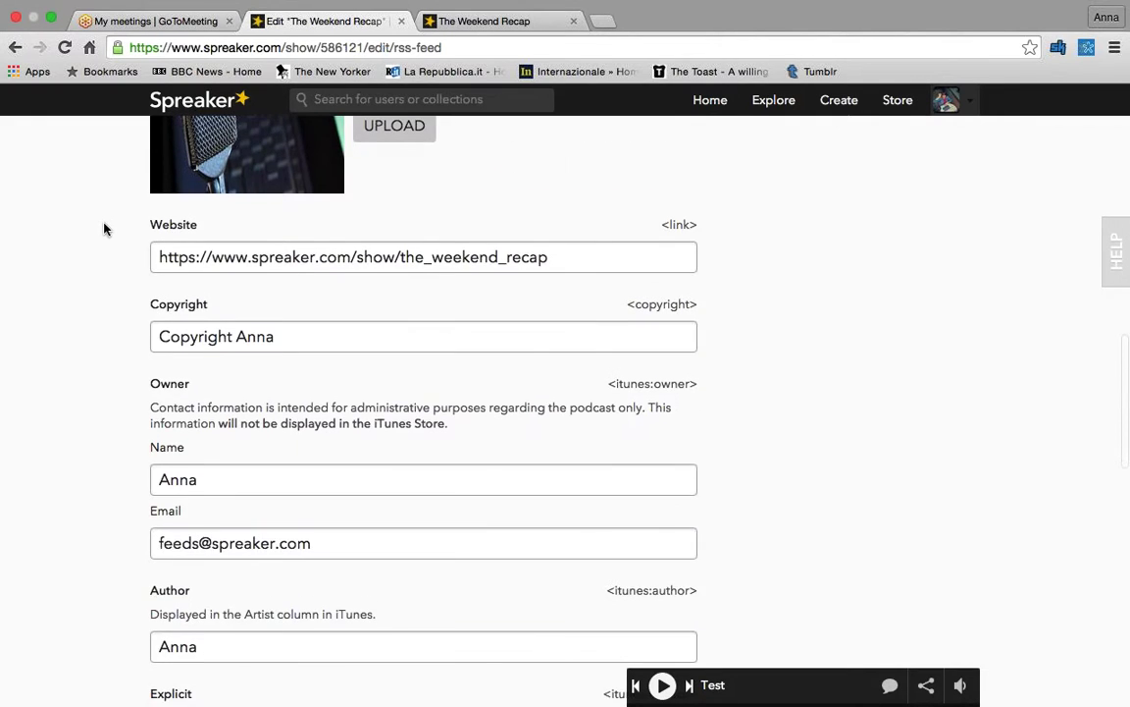
pyautogui.scroll(20, 106, 228)
pyautogui.scroll(6, 104, 229)
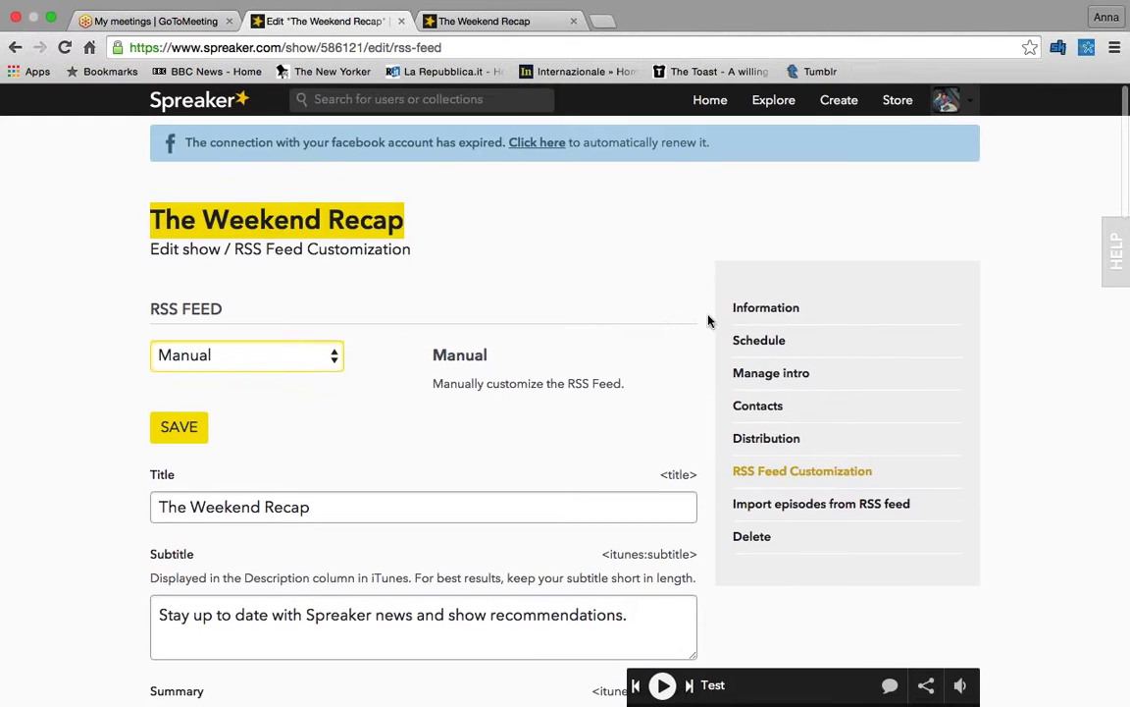
pyautogui.scroll(-20, 605, 315)
pyautogui.scroll(-9, 604, 315)
pyautogui.scroll(20, 604, 315)
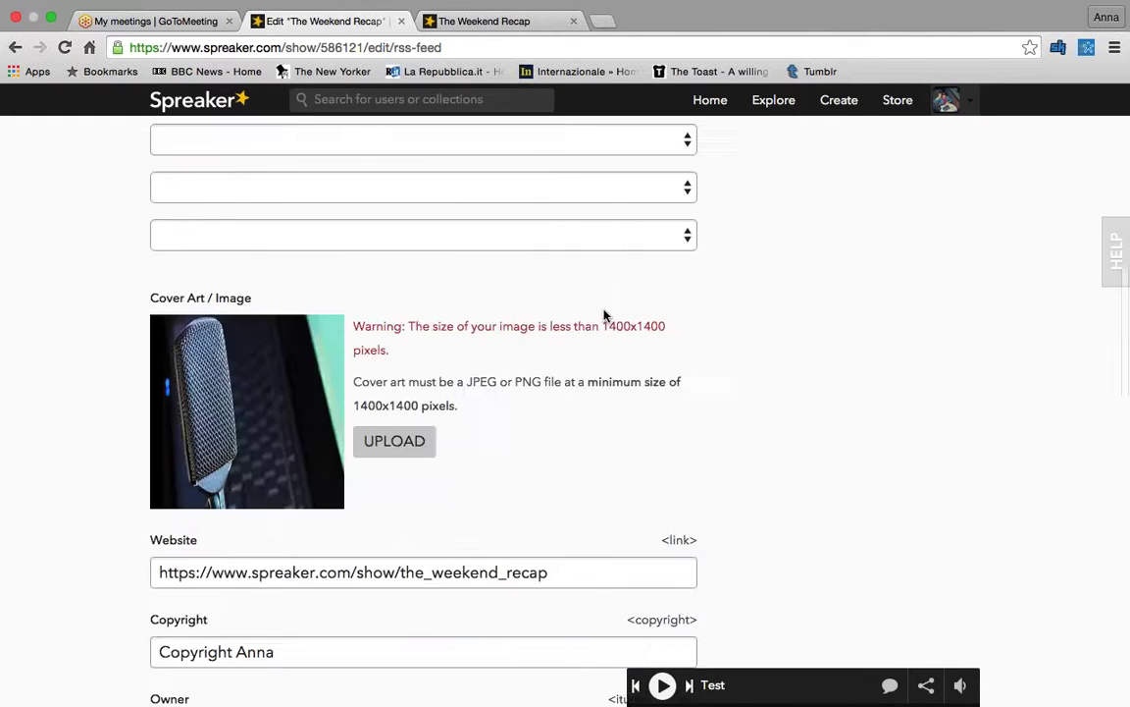
pyautogui.click(948, 102)
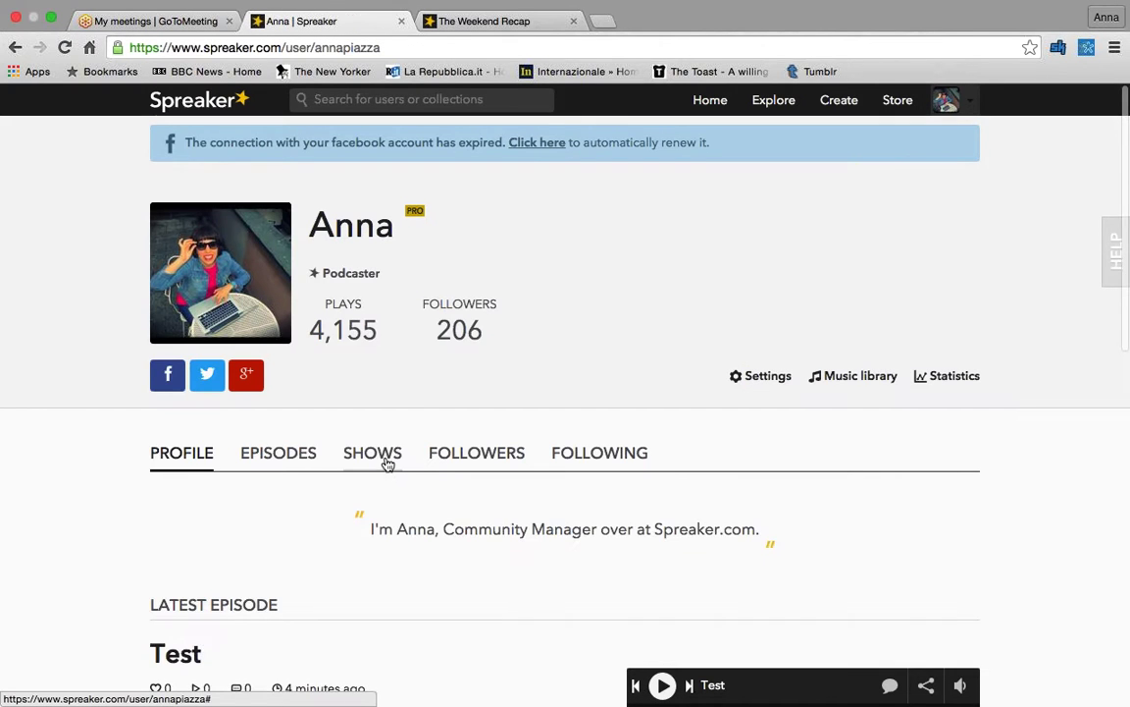
pyautogui.click(384, 458)
# - Open The Weekend Recap from the profile and bring its Test episode row into view
pyautogui.scroll(-12, 386, 488)
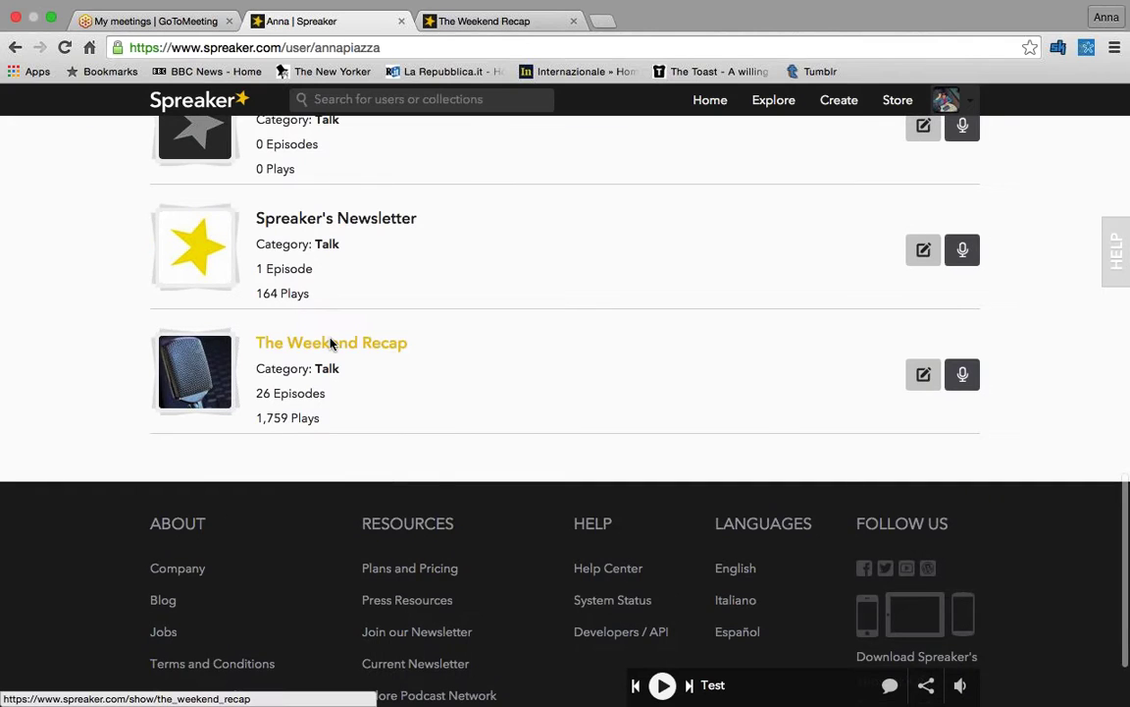
pyautogui.click(331, 342)
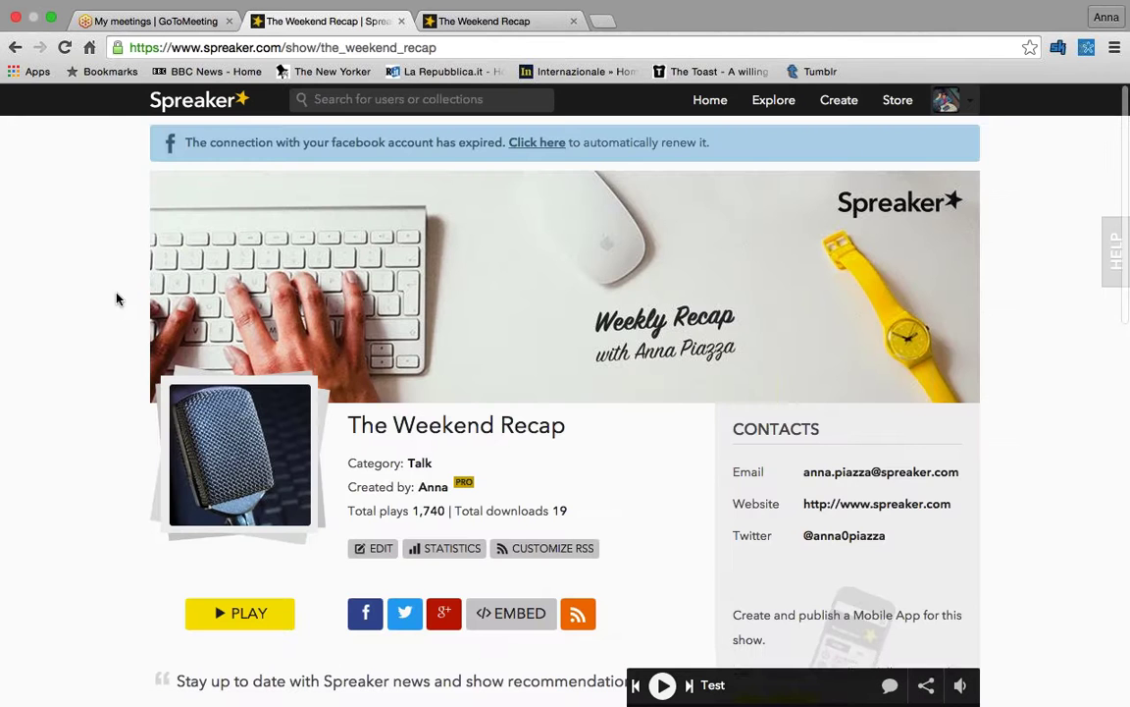
pyautogui.scroll(-2, 1101, 432)
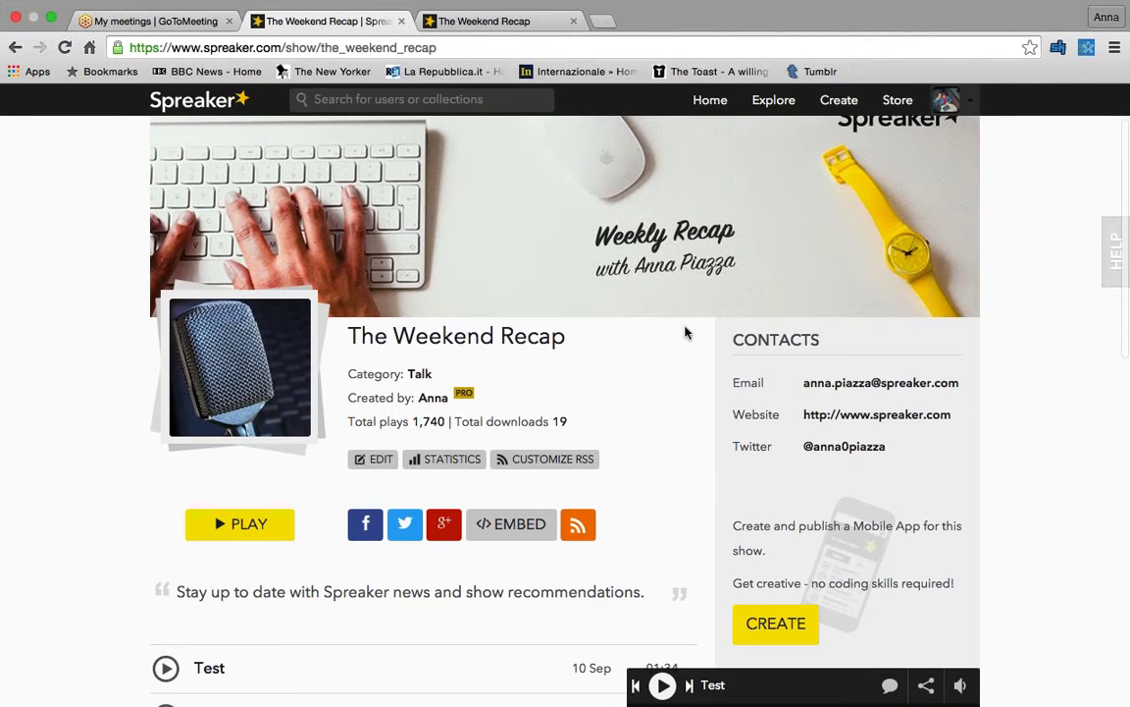
pyautogui.scroll(-2, 685, 329)
pyautogui.scroll(-4, 685, 332)
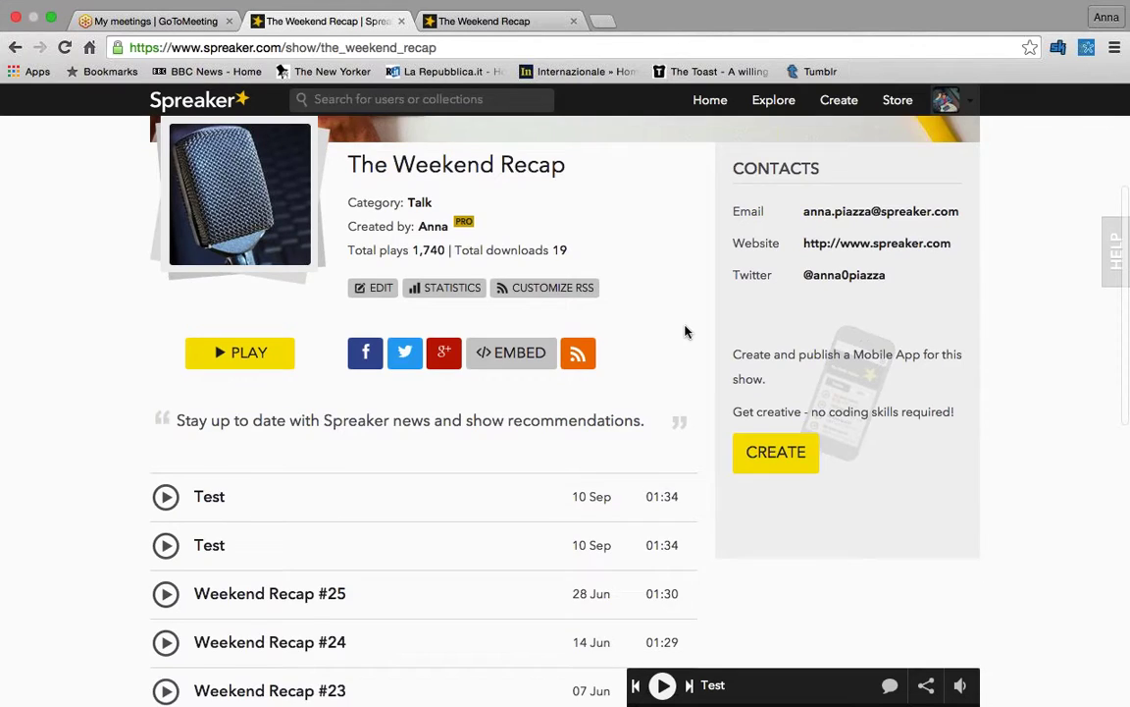
pyautogui.scroll(7, 685, 332)
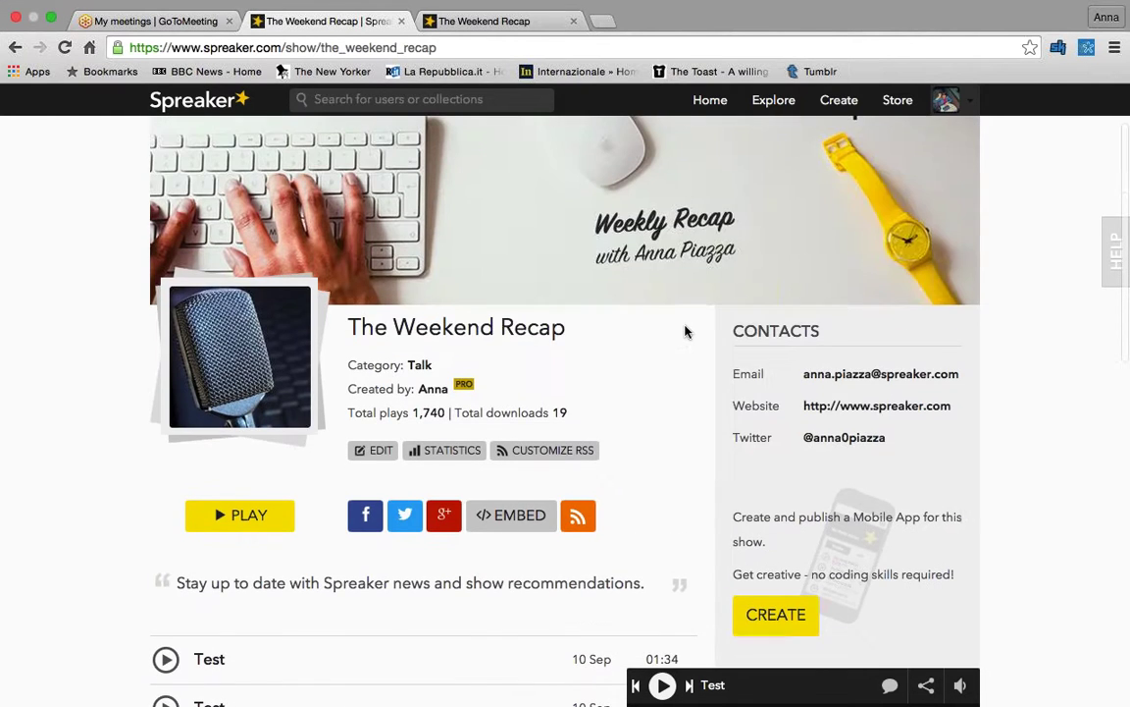
pyautogui.scroll(-4, 685, 331)
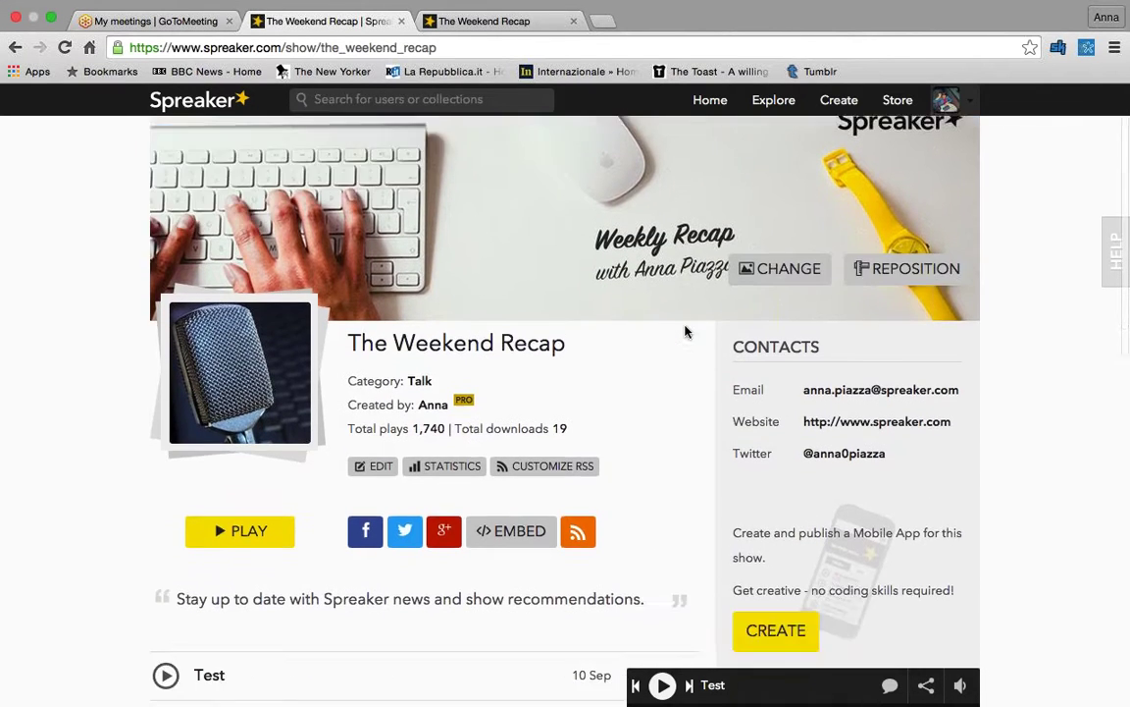
pyautogui.scroll(-1, 685, 331)
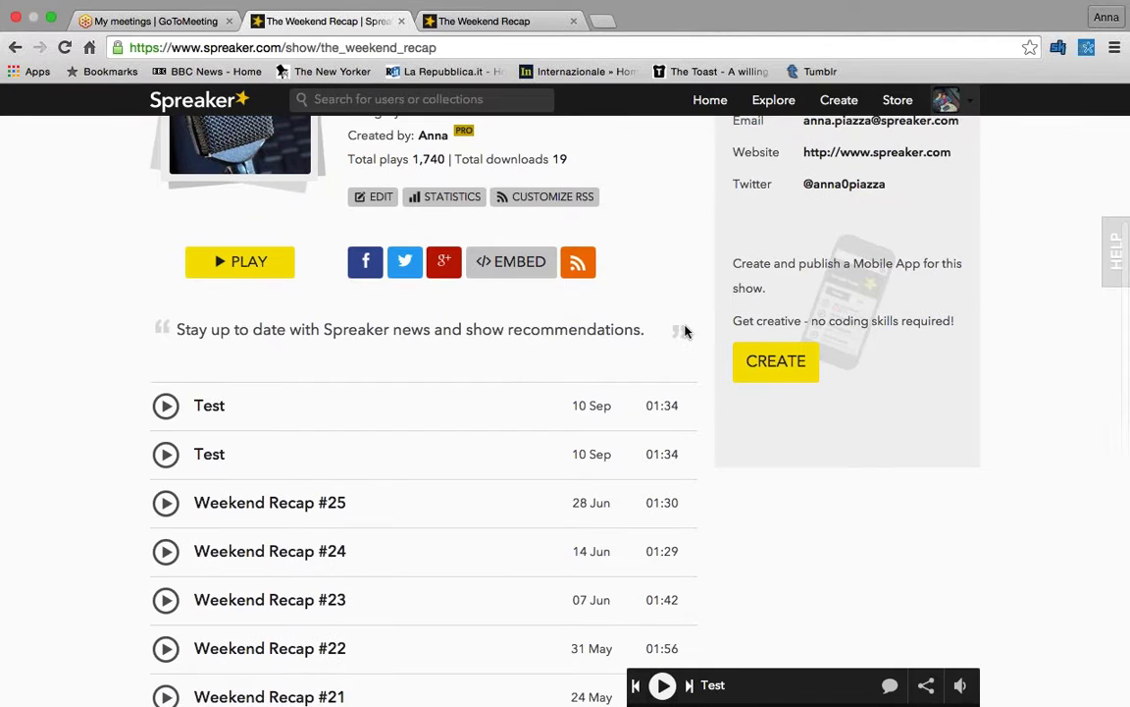
pyautogui.moveTo(494, 414)
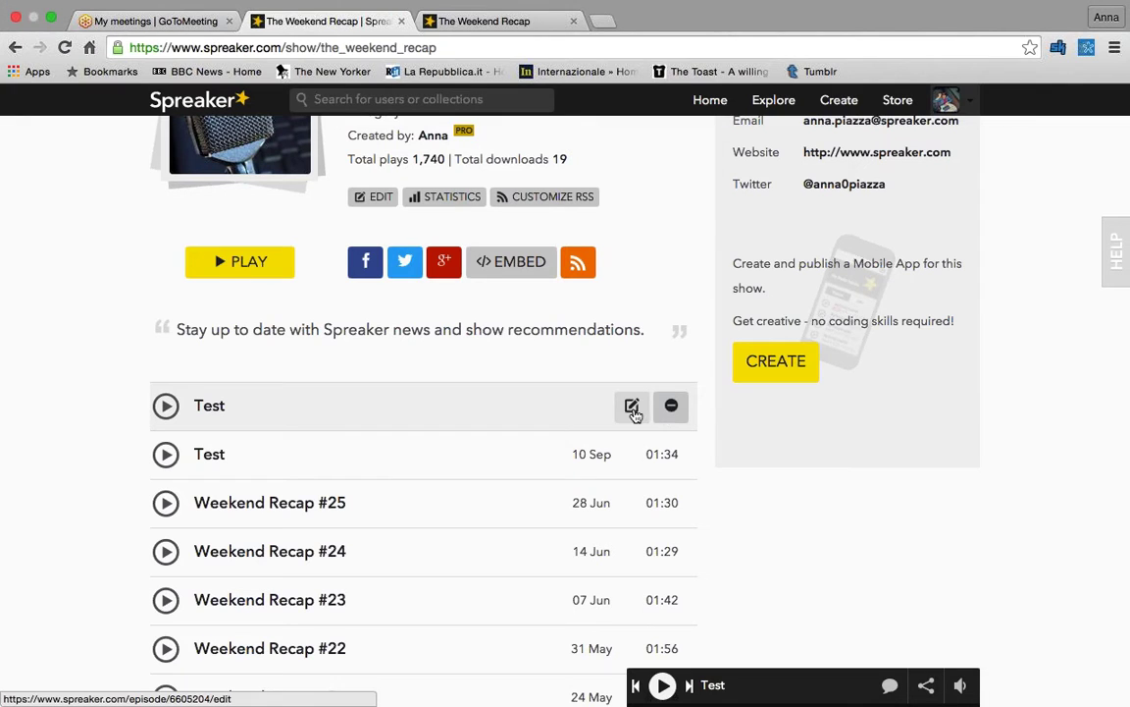
# - Open the Test episode's page and load its Edit episode Info form
pyautogui.click(201, 408)
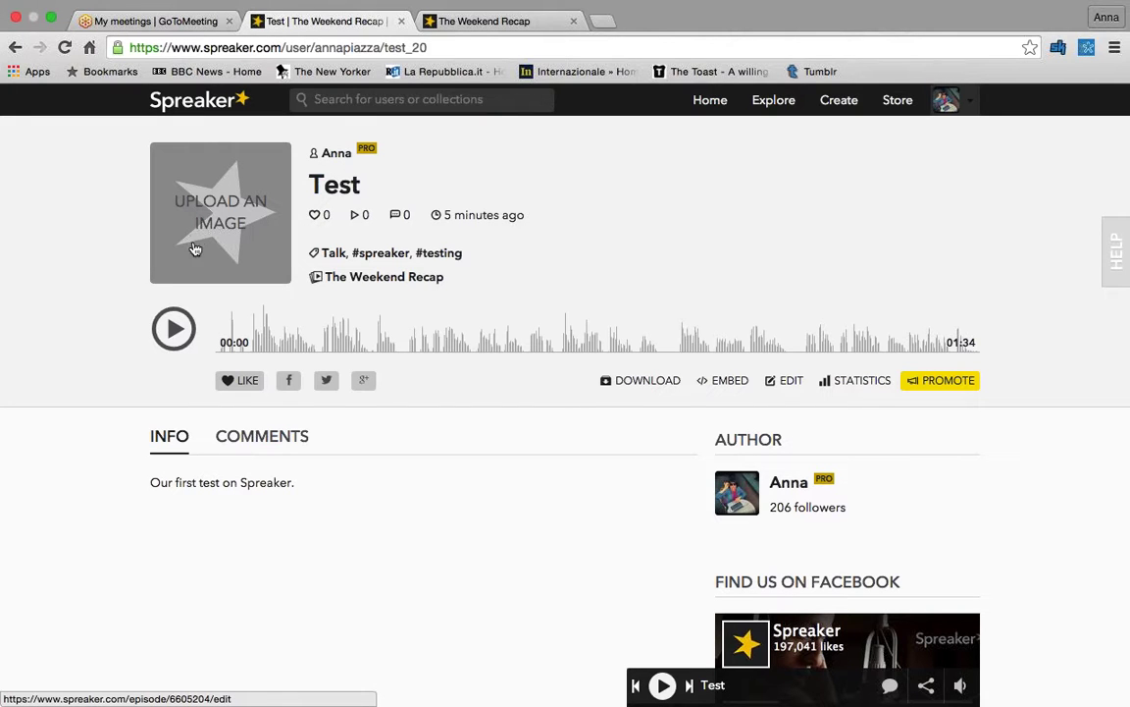
pyautogui.scroll(-1, 406, 194)
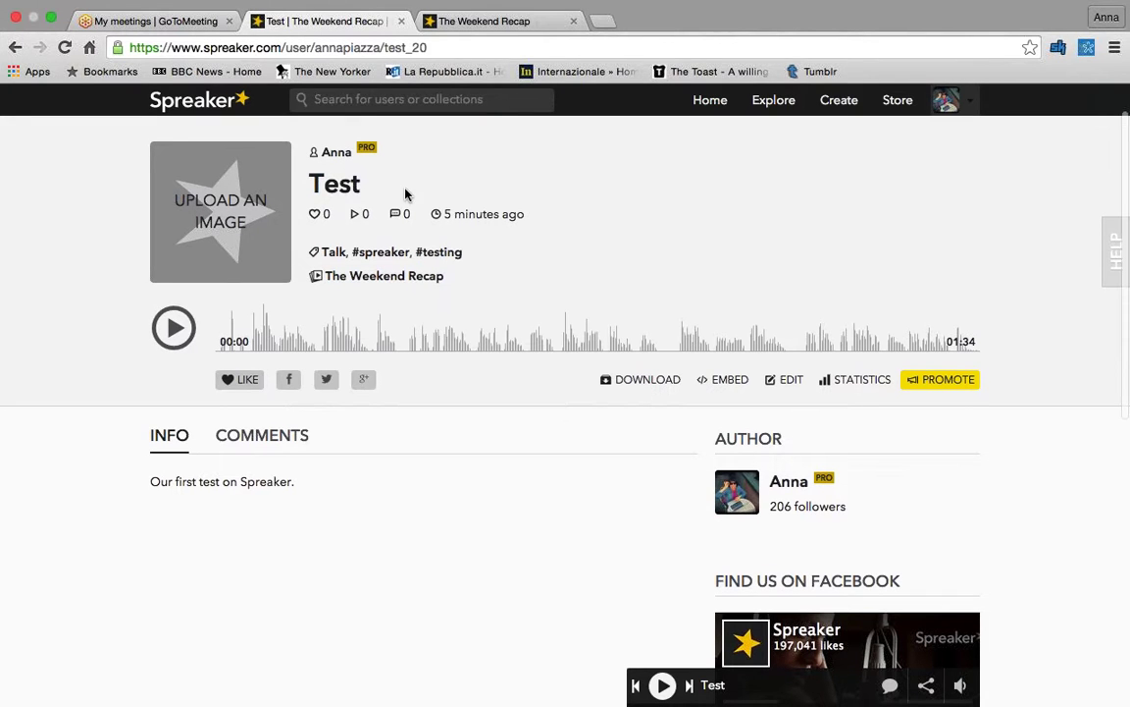
pyautogui.click(784, 382)
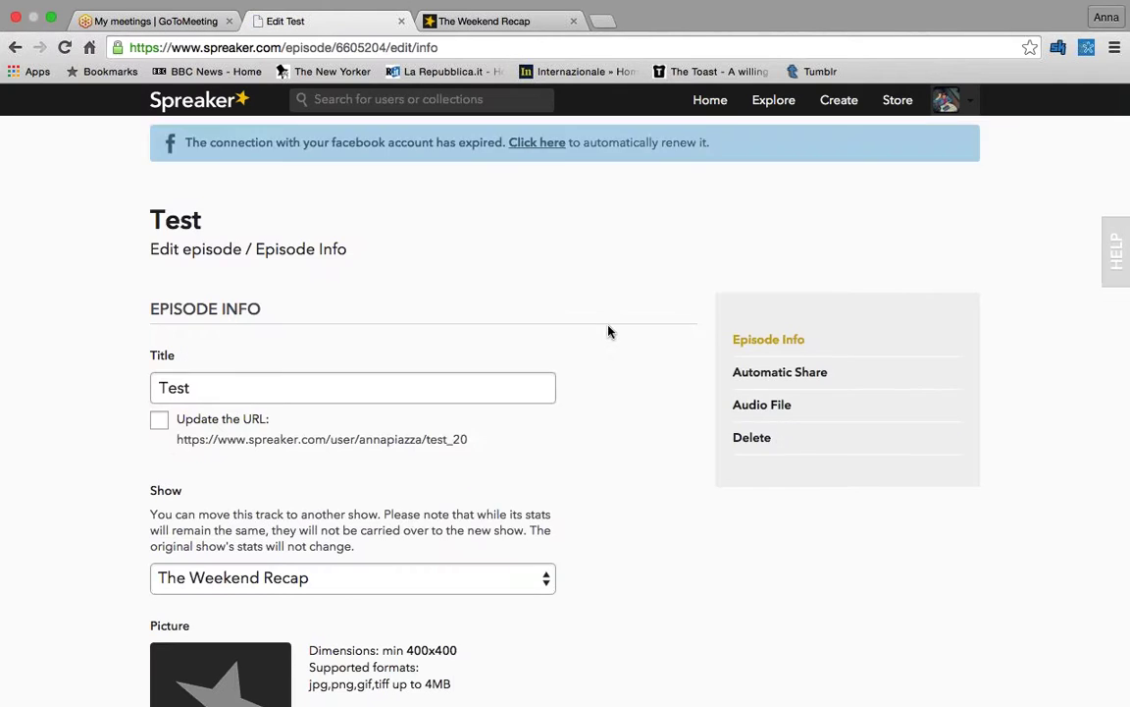
# - Keep The Weekend Recap as the episode's show and start uploading a new Picture
pyautogui.scroll(-1, 609, 327)
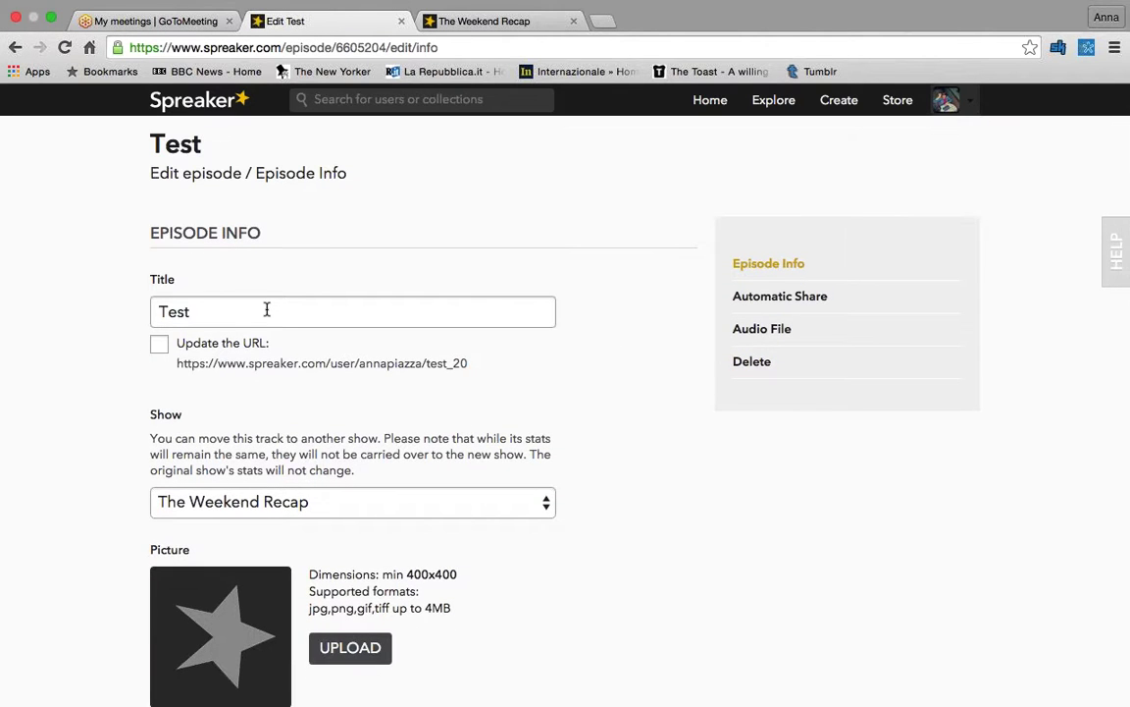
pyautogui.scroll(-1, 265, 310)
pyautogui.scroll(-5, 258, 312)
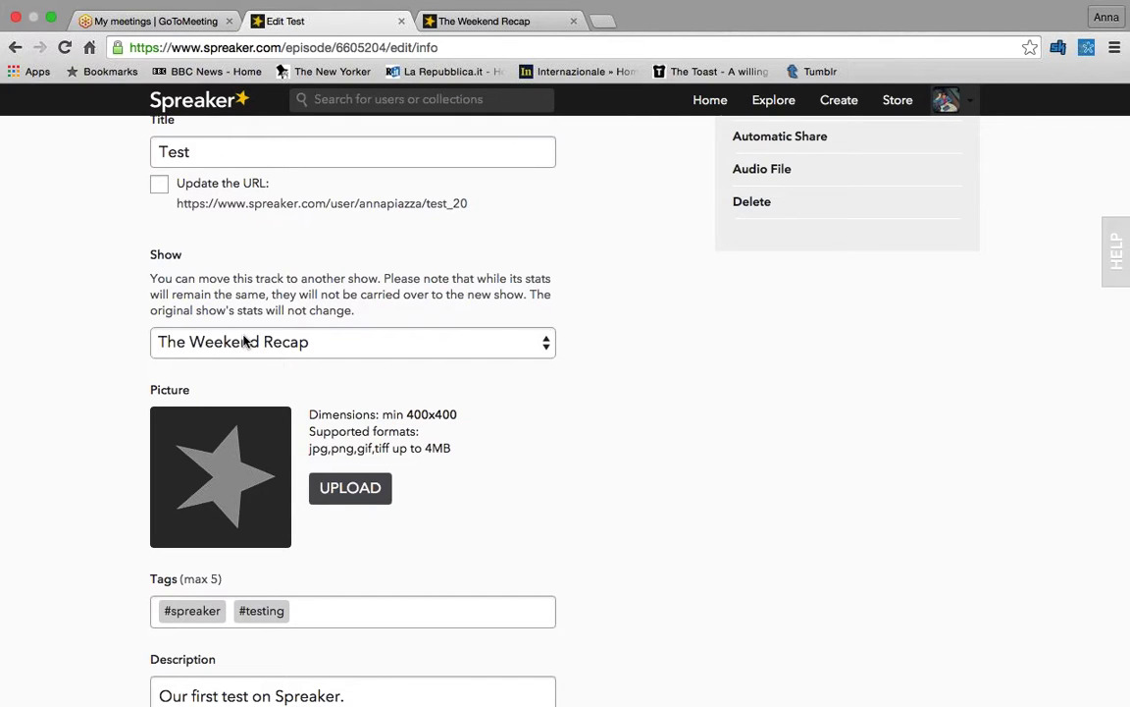
pyautogui.click(246, 341)
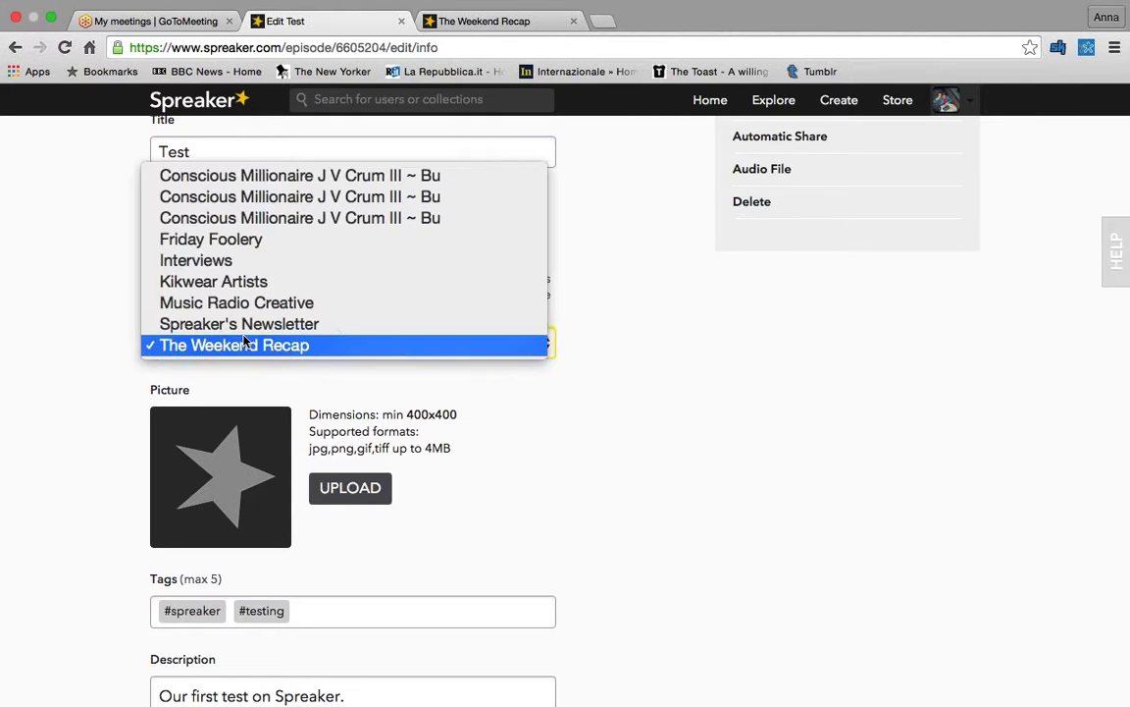
pyautogui.click(245, 344)
pyautogui.scroll(-2, 244, 288)
pyautogui.click(372, 410)
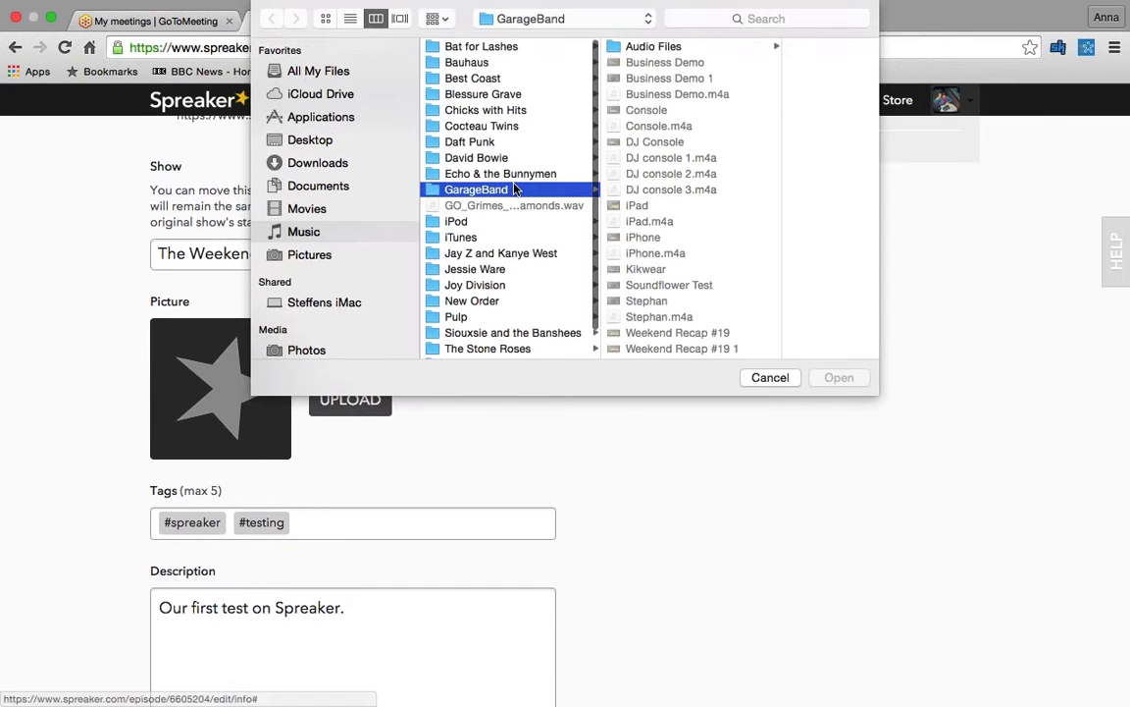
# - Upload the bigstock electric guitar JPG from the Desktop's Spreaker folder
pyautogui.click(317, 141)
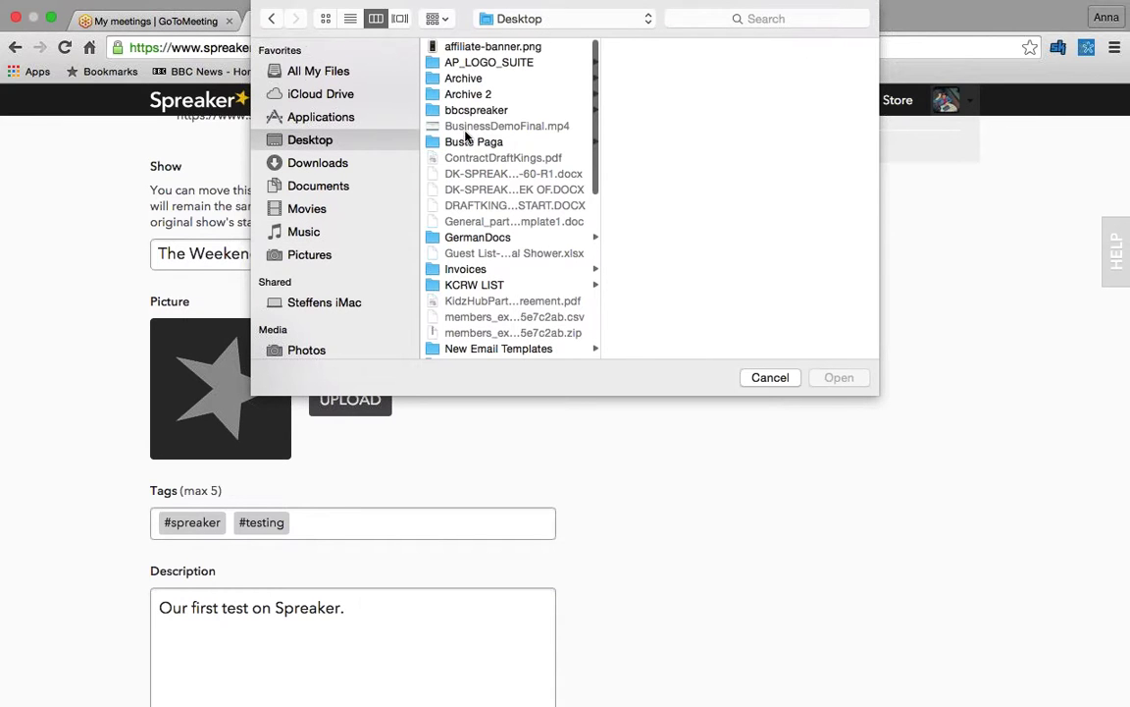
pyautogui.scroll(-5, 494, 118)
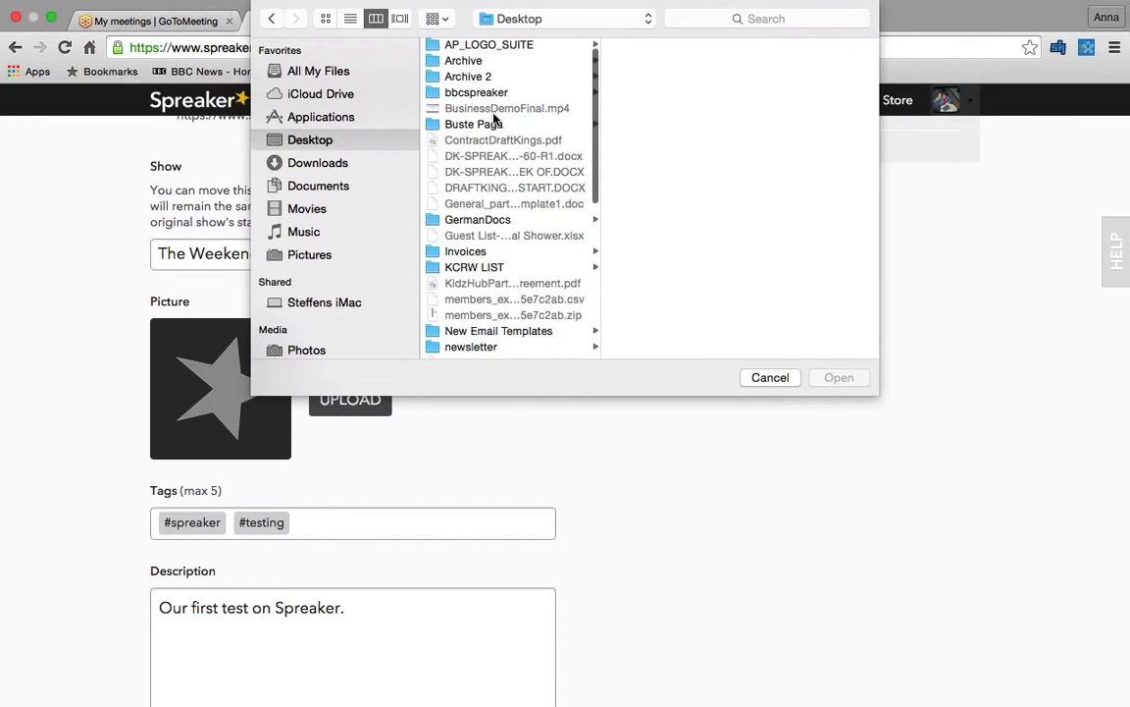
pyautogui.scroll(-10, 495, 176)
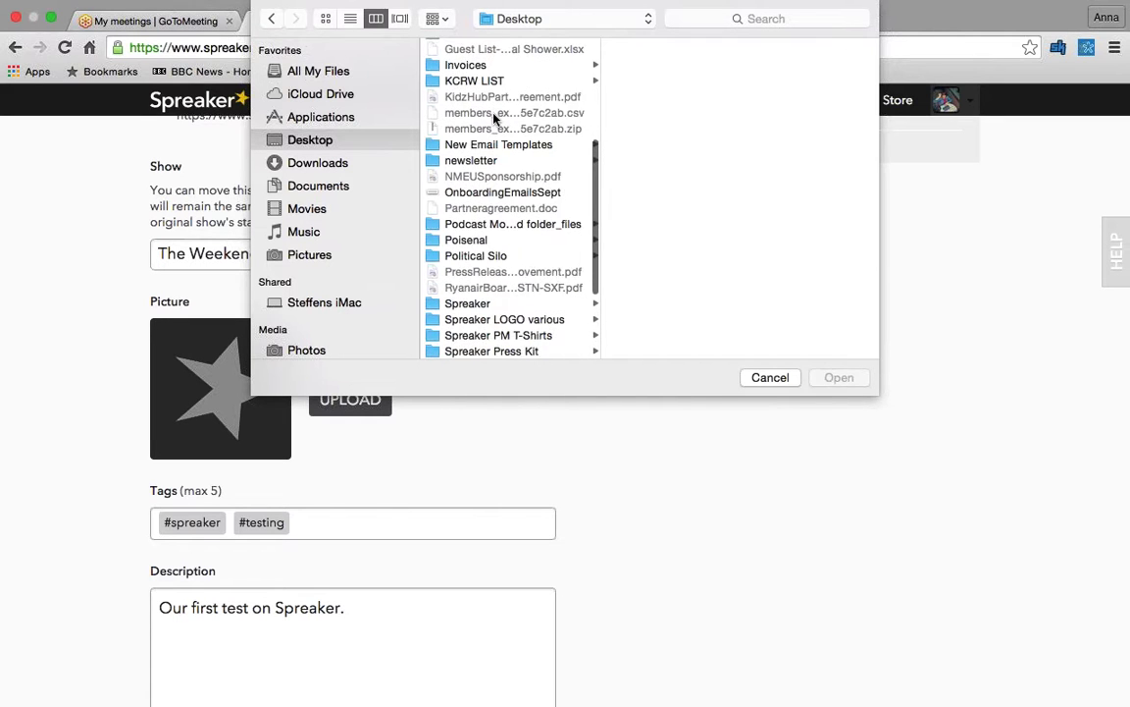
pyautogui.click(497, 255)
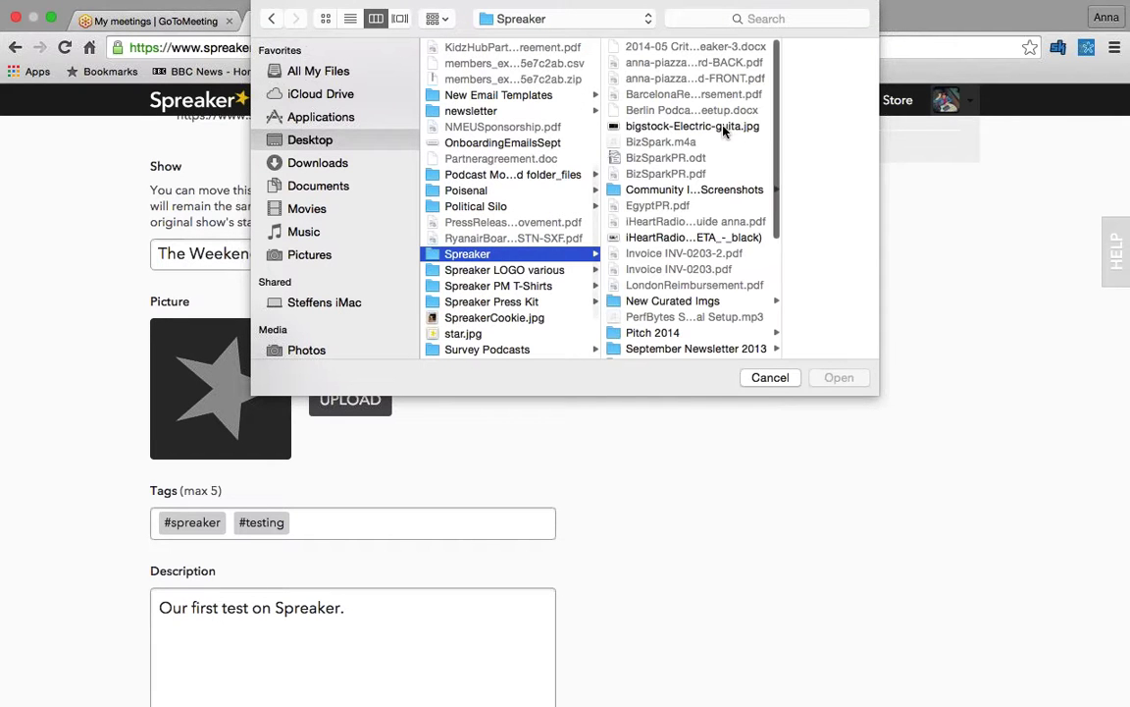
pyautogui.click(734, 127)
pyautogui.click(839, 378)
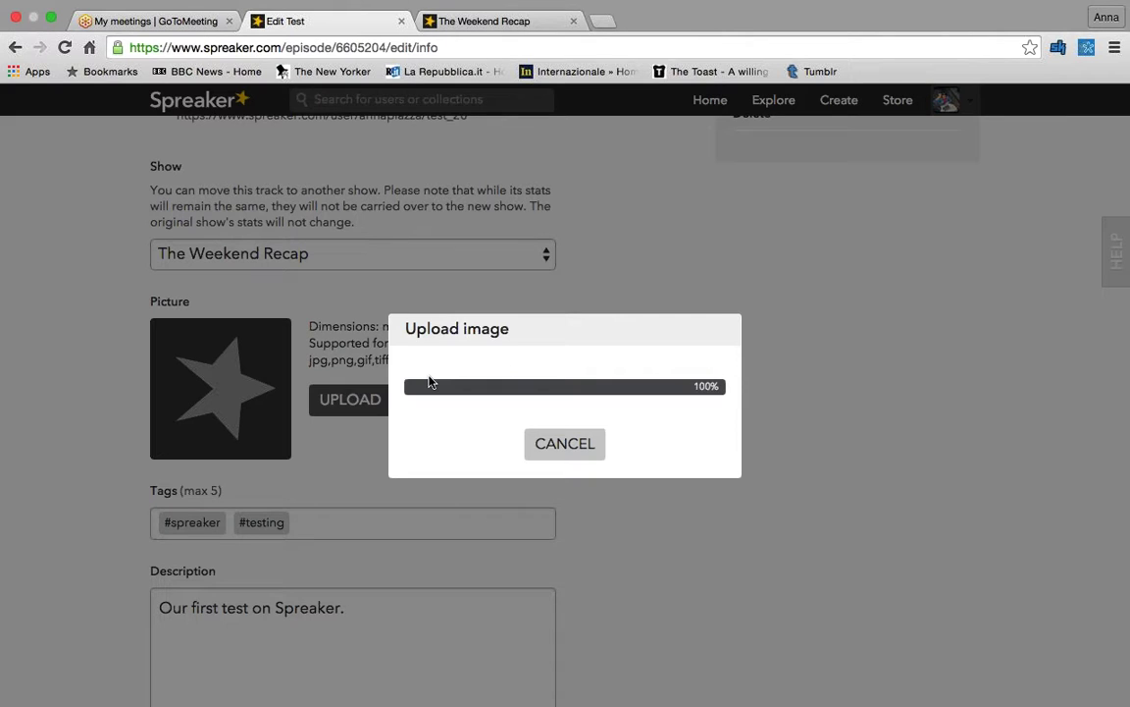
# - Crop the photo on the guitar at the right, apply it, and save the Test episode
pyautogui.moveTo(530, 398); pyautogui.dragTo(647, 461)
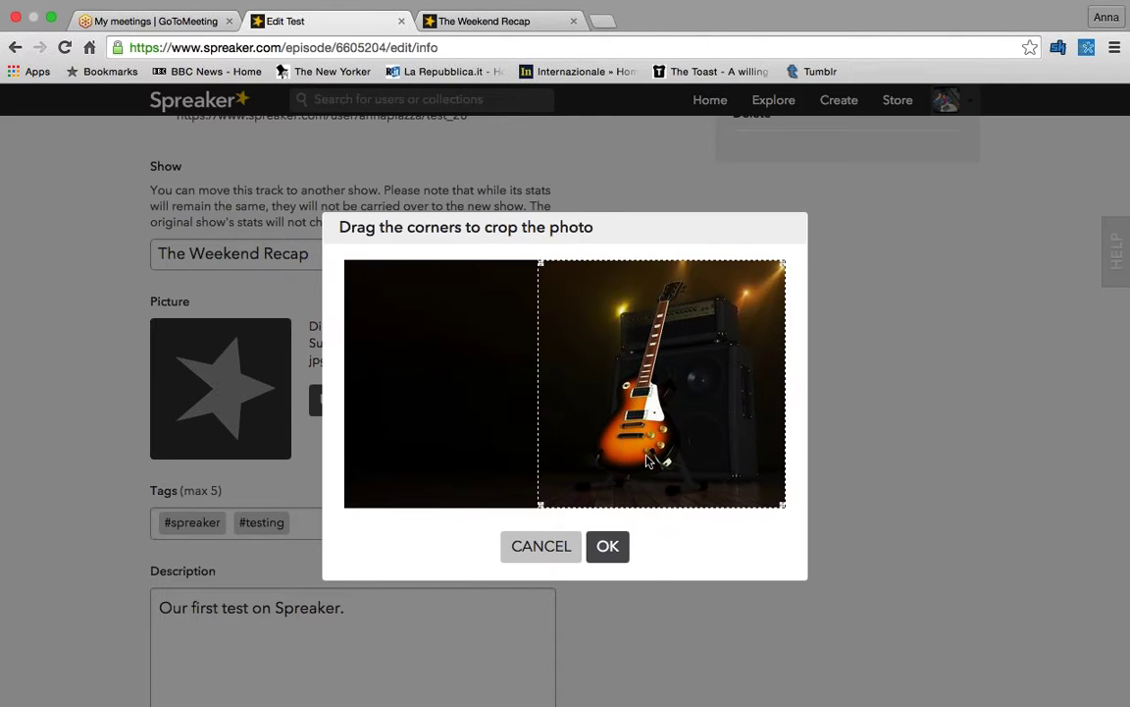
pyautogui.click(607, 545)
pyautogui.scroll(-3, 396, 408)
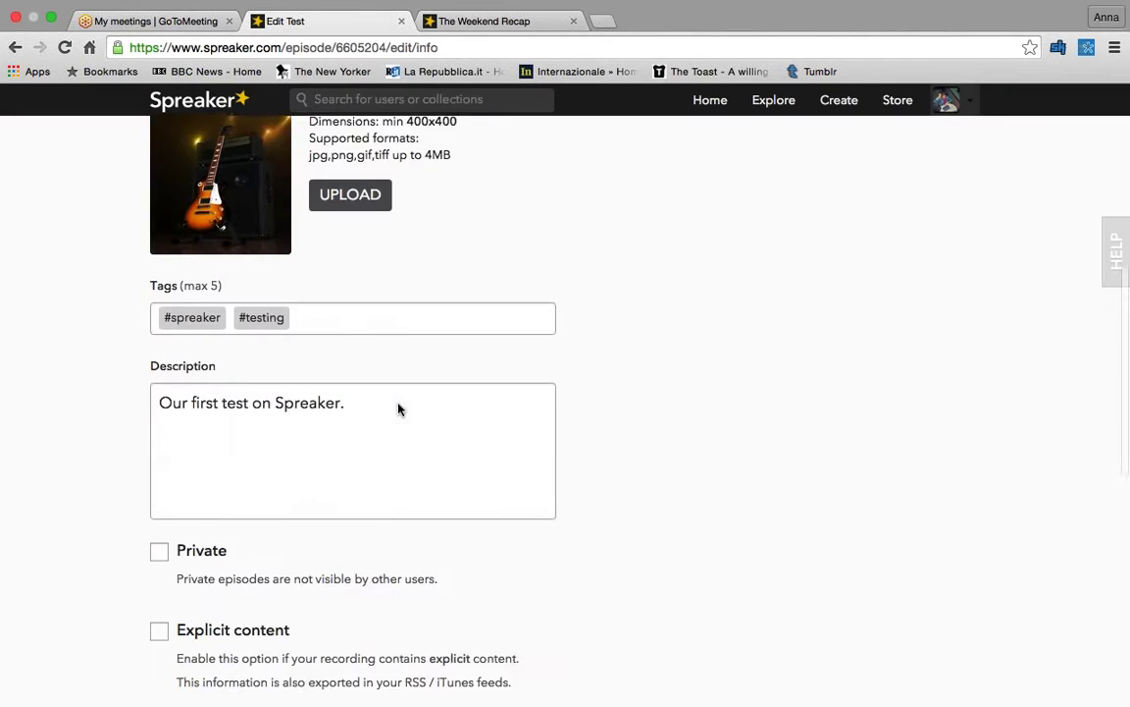
pyautogui.scroll(-3, 398, 410)
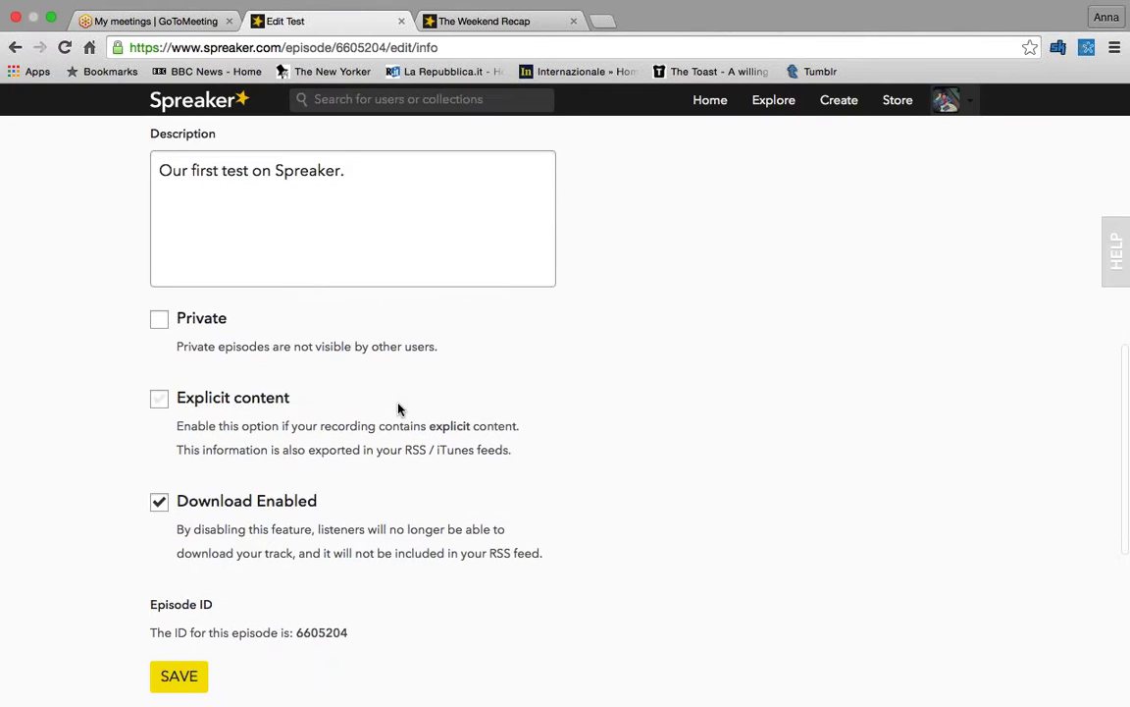
pyautogui.scroll(-1, 398, 409)
pyautogui.scroll(2, 398, 409)
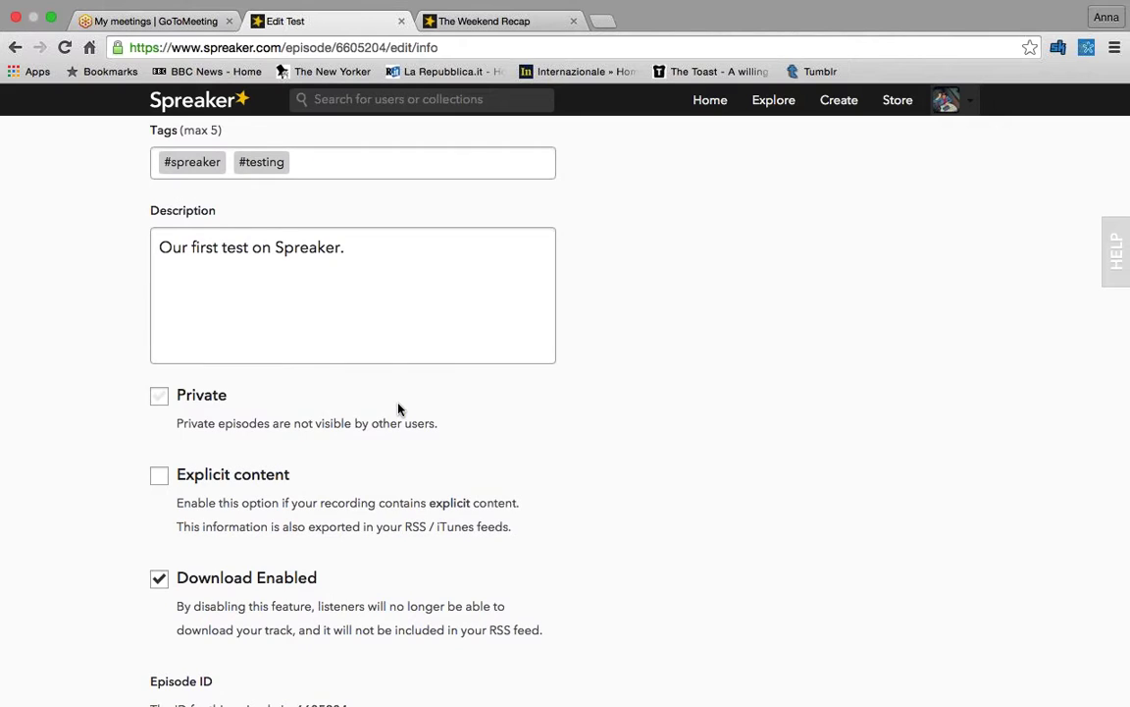
pyautogui.scroll(-2, 398, 409)
pyautogui.scroll(-1, 295, 491)
pyautogui.click(159, 603)
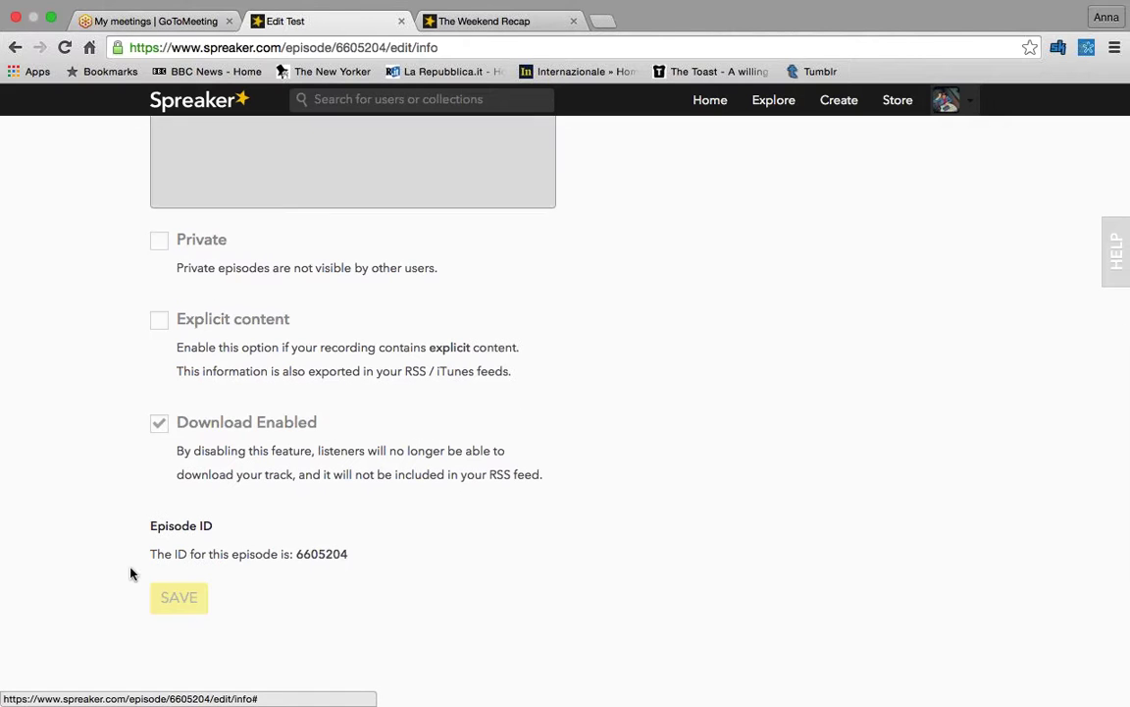
pyautogui.scroll(10, 94, 495)
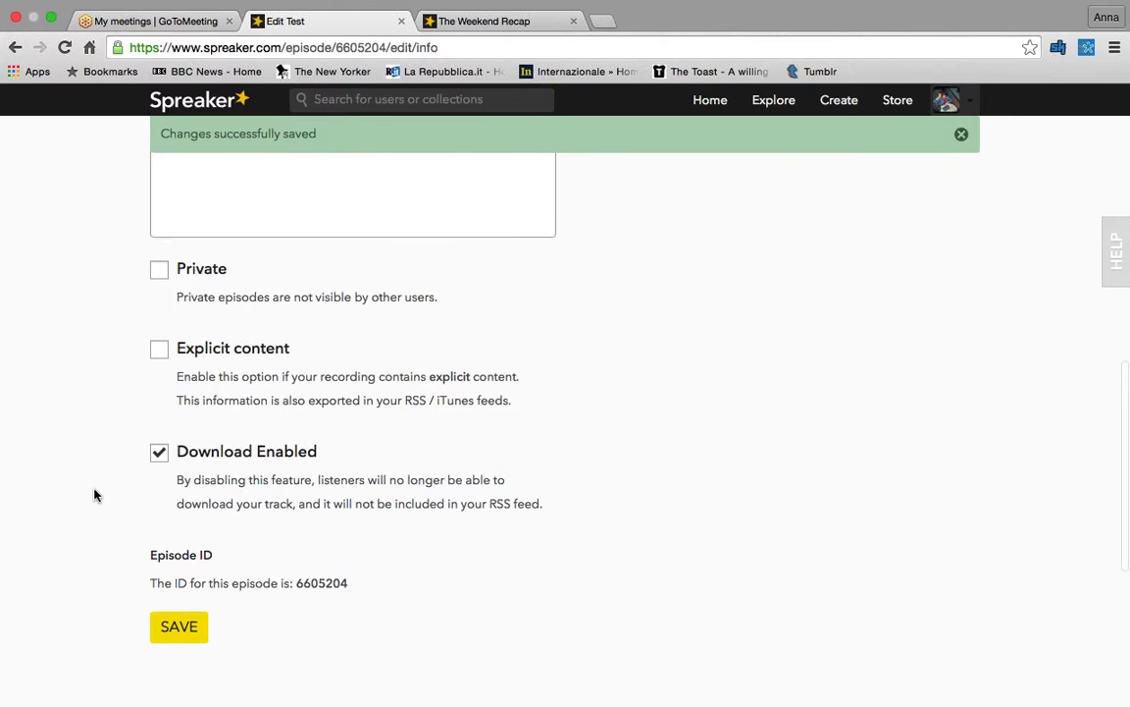
pyautogui.scroll(2, 94, 495)
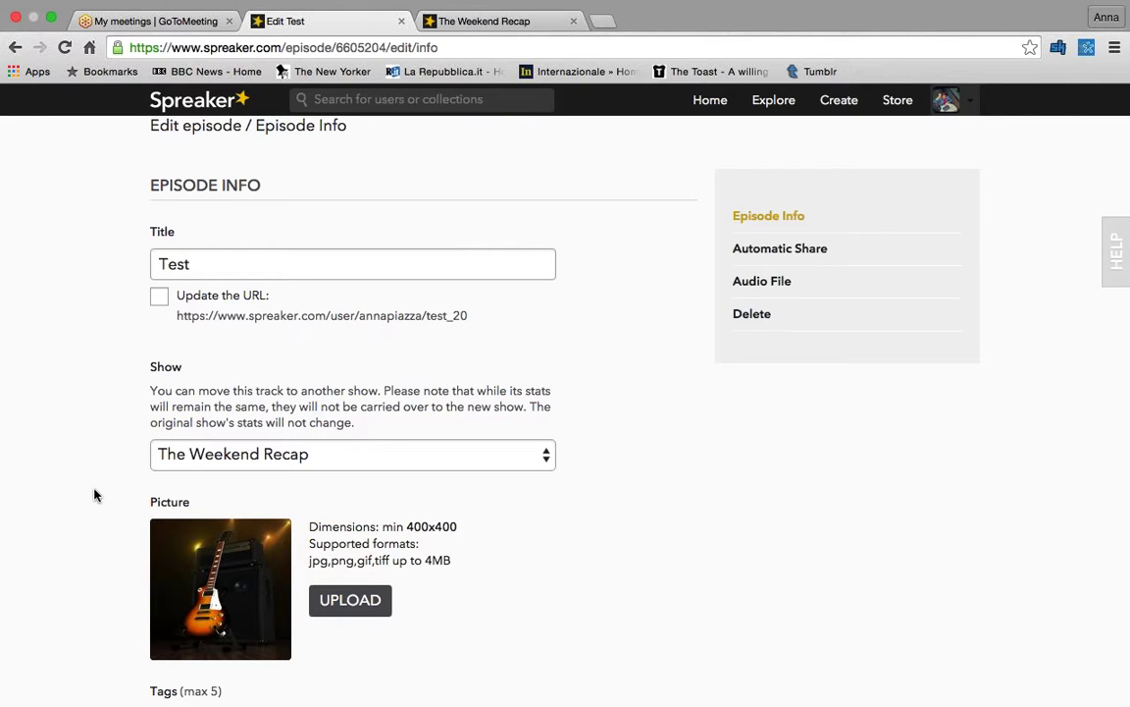
# - View the episode's Automatic Share options, then its Audio File page with MP3 download
pyautogui.scroll(-1, 94, 494)
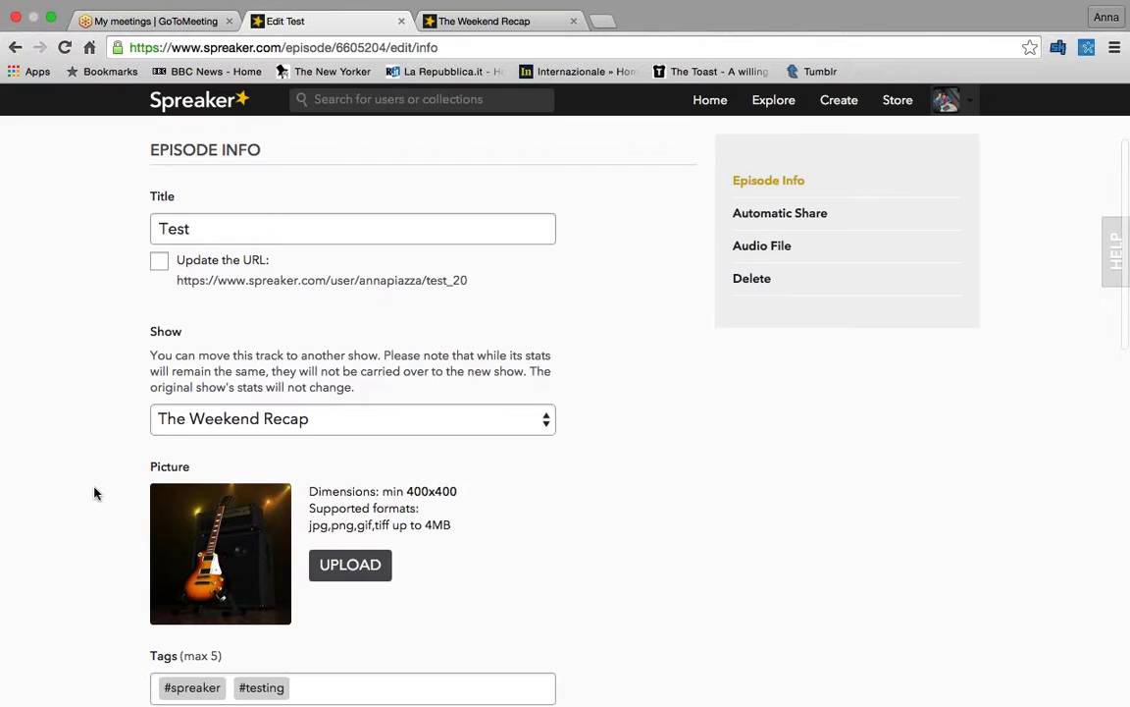
pyautogui.click(749, 226)
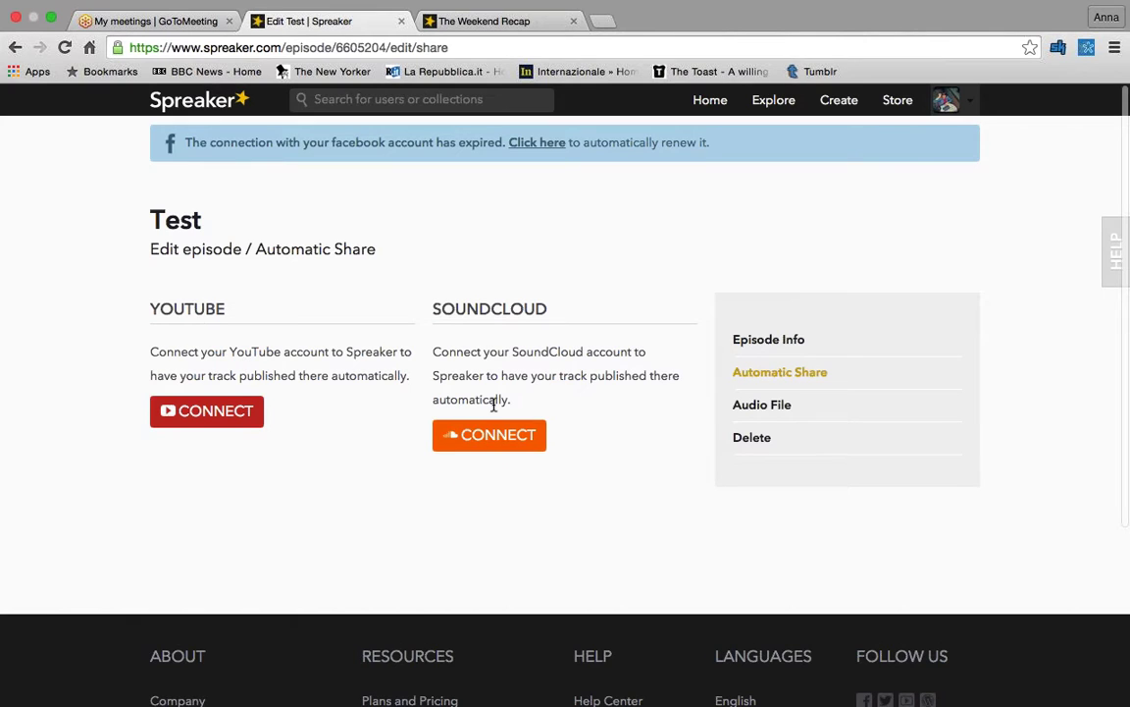
pyautogui.scroll(-1, 494, 406)
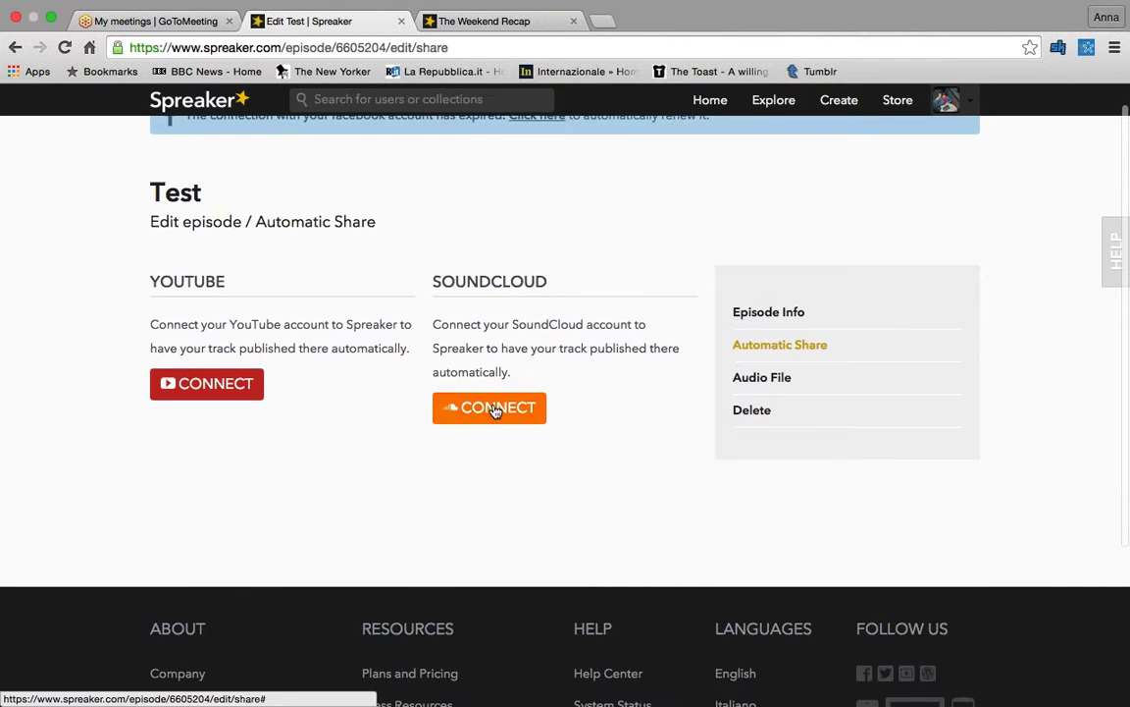
pyautogui.click(815, 382)
pyautogui.scroll(-2, 676, 350)
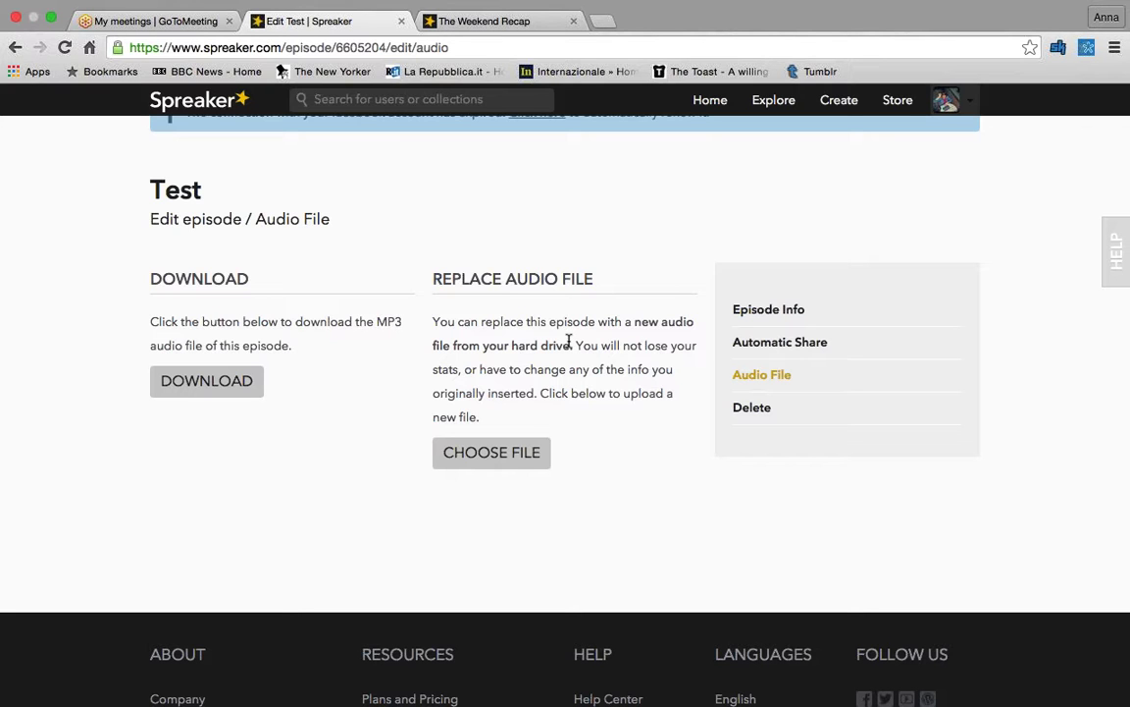
pyautogui.scroll(1, 569, 341)
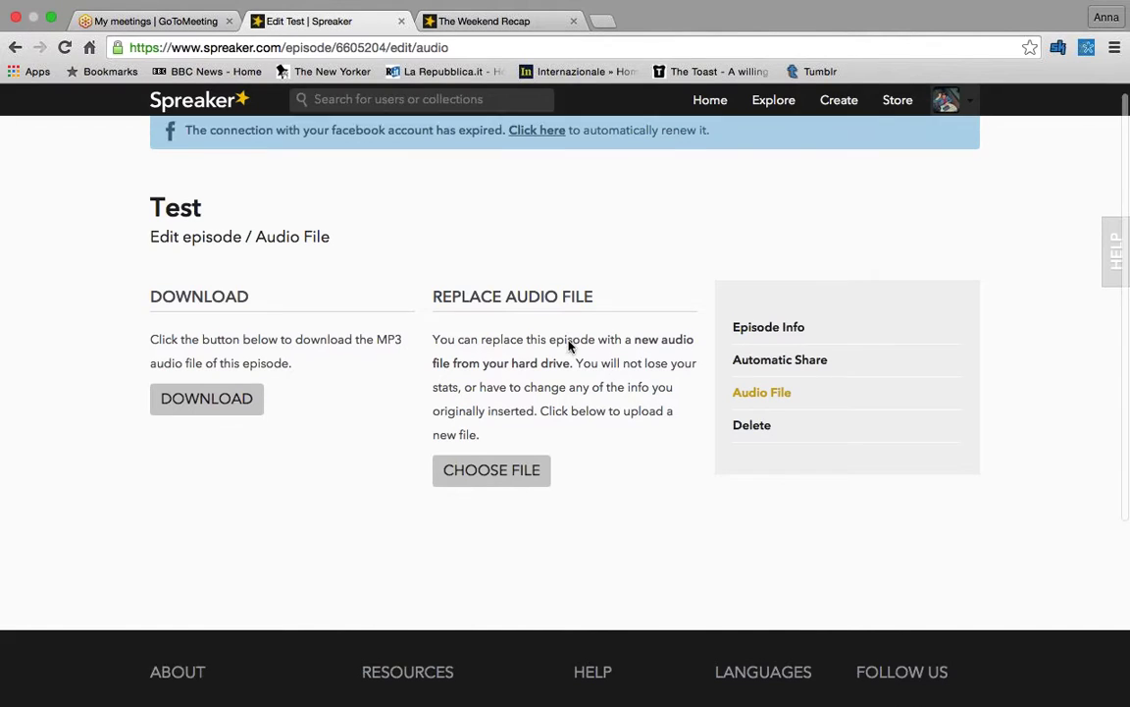
pyautogui.click(977, 119)
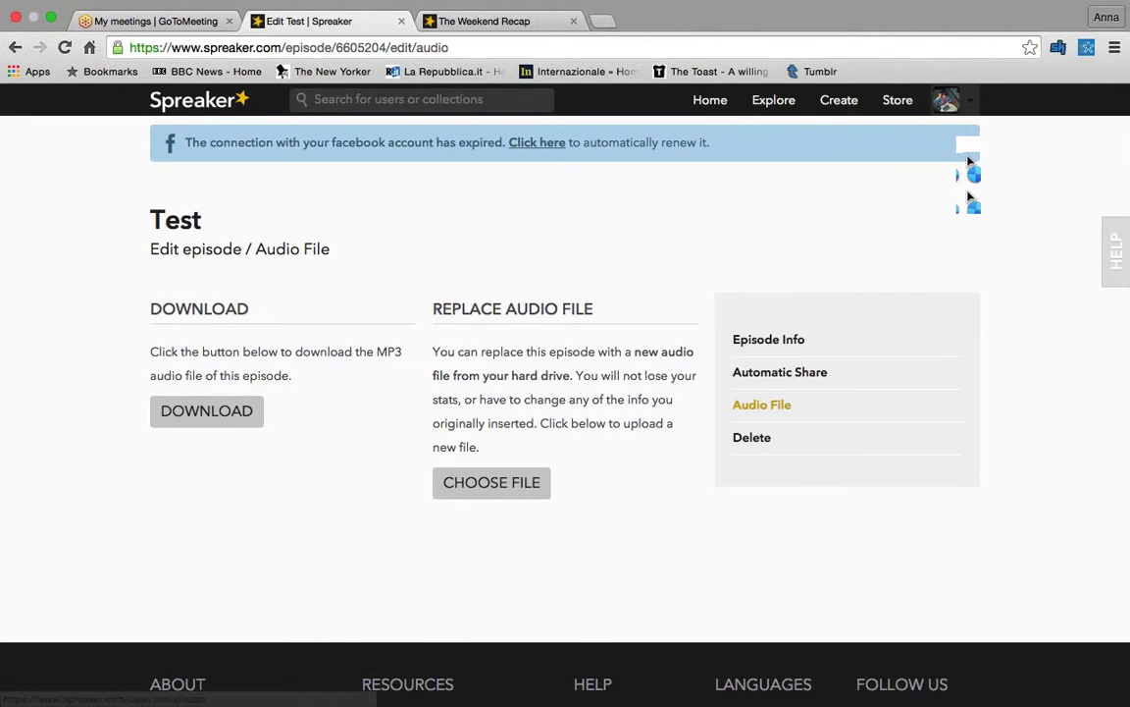
# - Go to My Profile, where Test is listed as the latest 01:34 episode
pyautogui.click(969, 161)
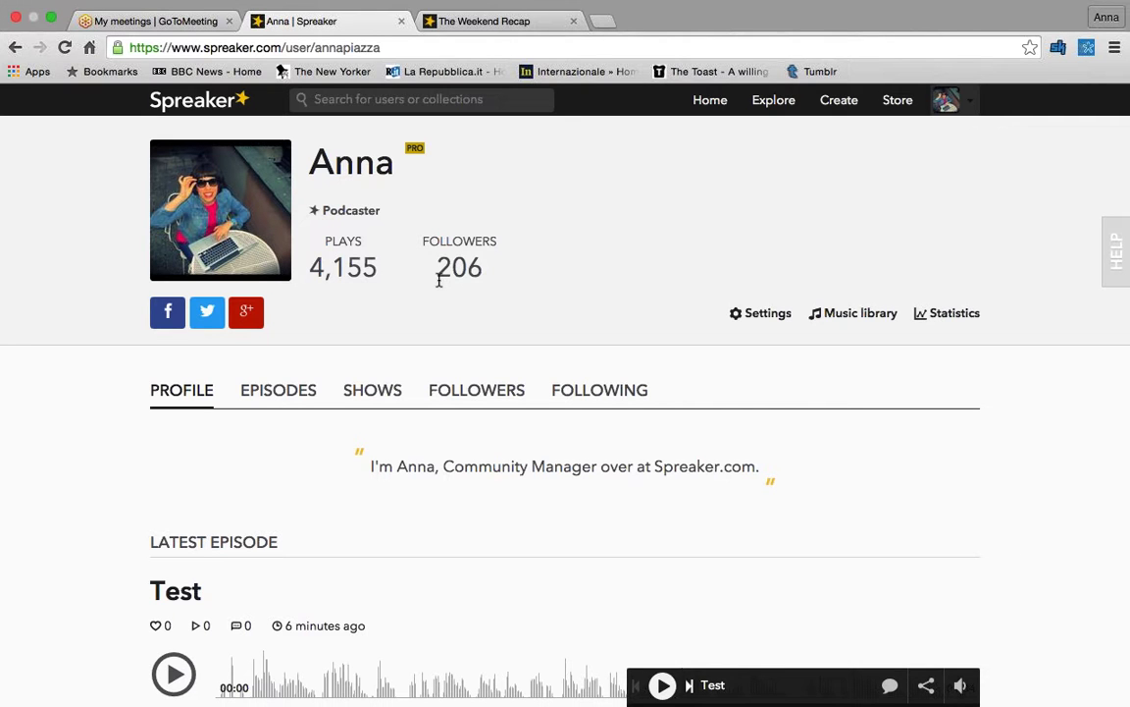
pyautogui.scroll(-2, 439, 283)
pyautogui.scroll(1, 439, 283)
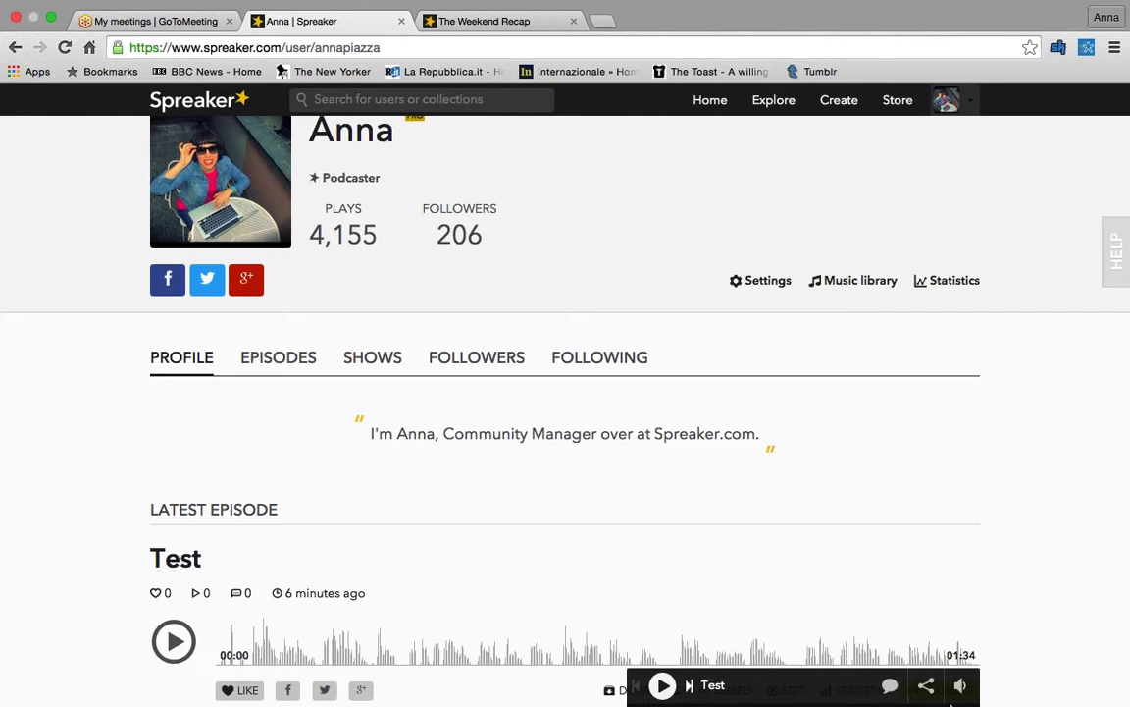
# - Leave the browser through Mission Control to show the Finder desktop's files and folders
pyautogui.hotkey('ctrl', 'Up')
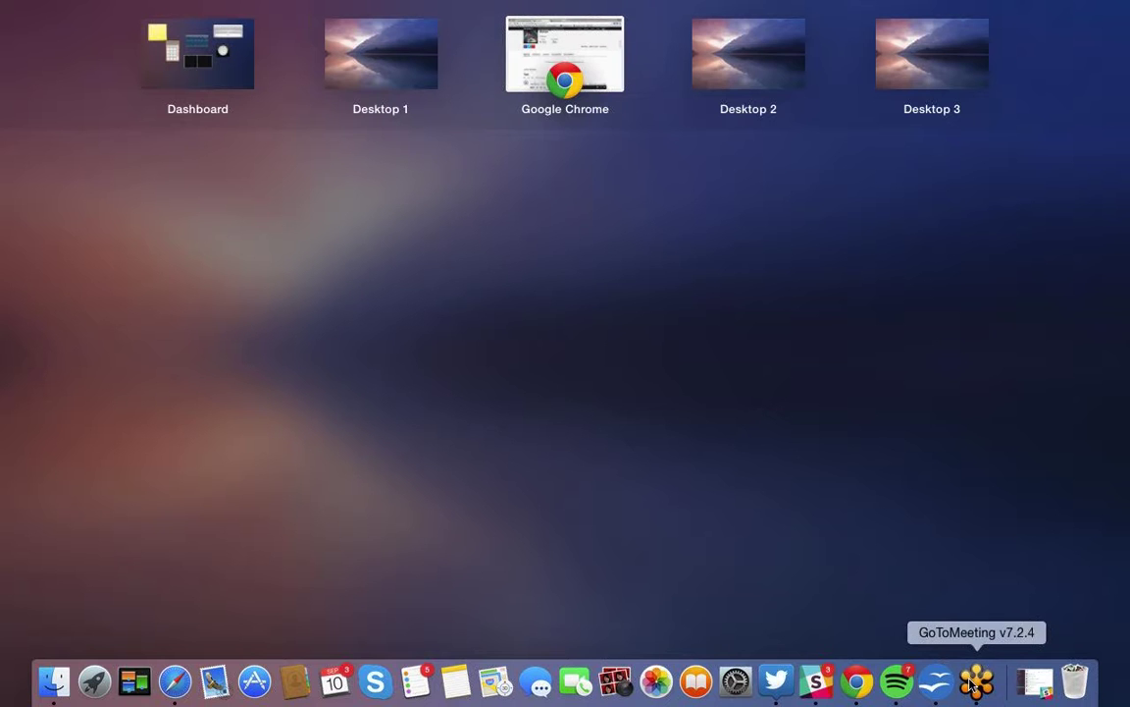
pyautogui.press('Escape')
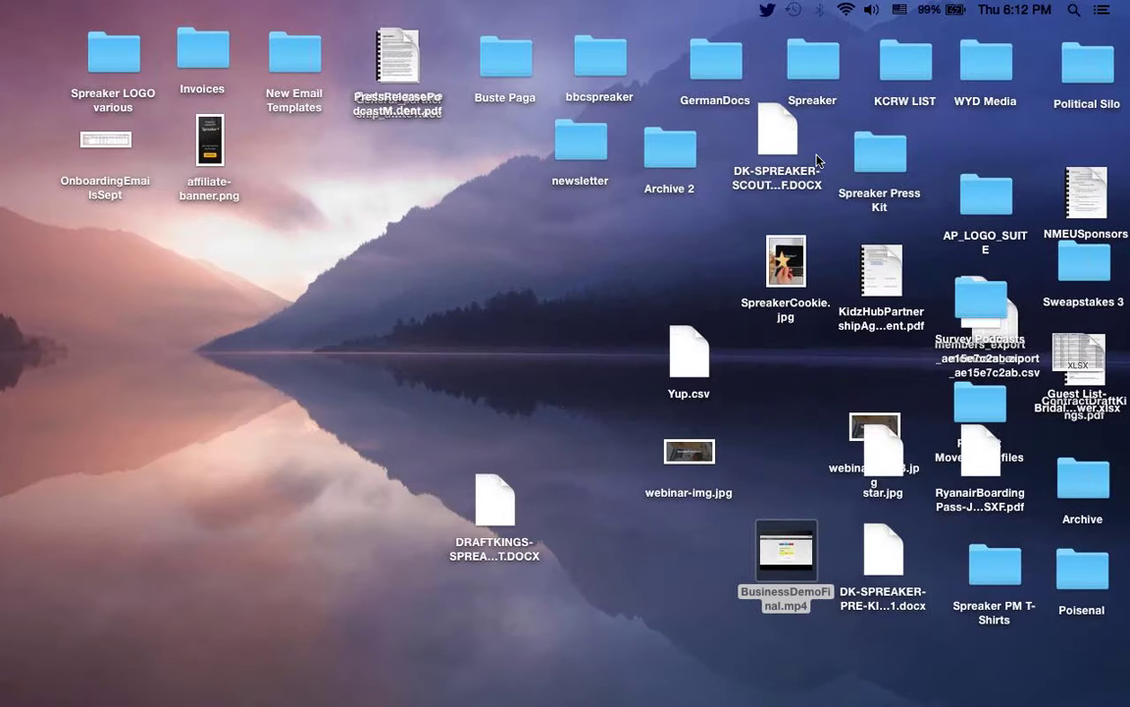